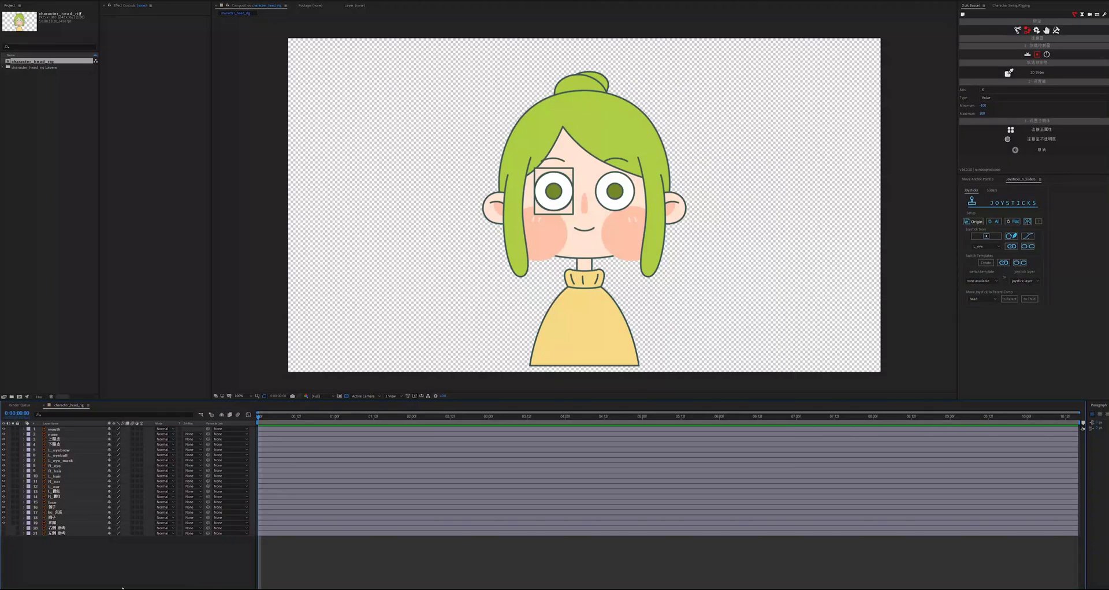
Step: Bring up the Duik Bassel structure tools and the Move Anchor Point panel
click(56, 476)
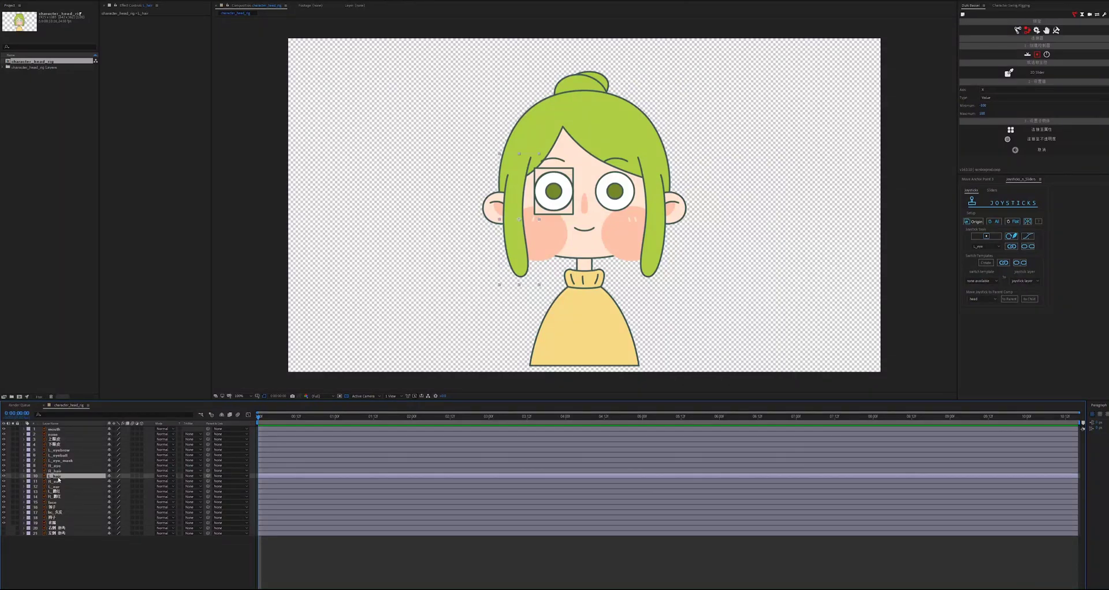
ctrl+click(56, 470)
click(977, 20)
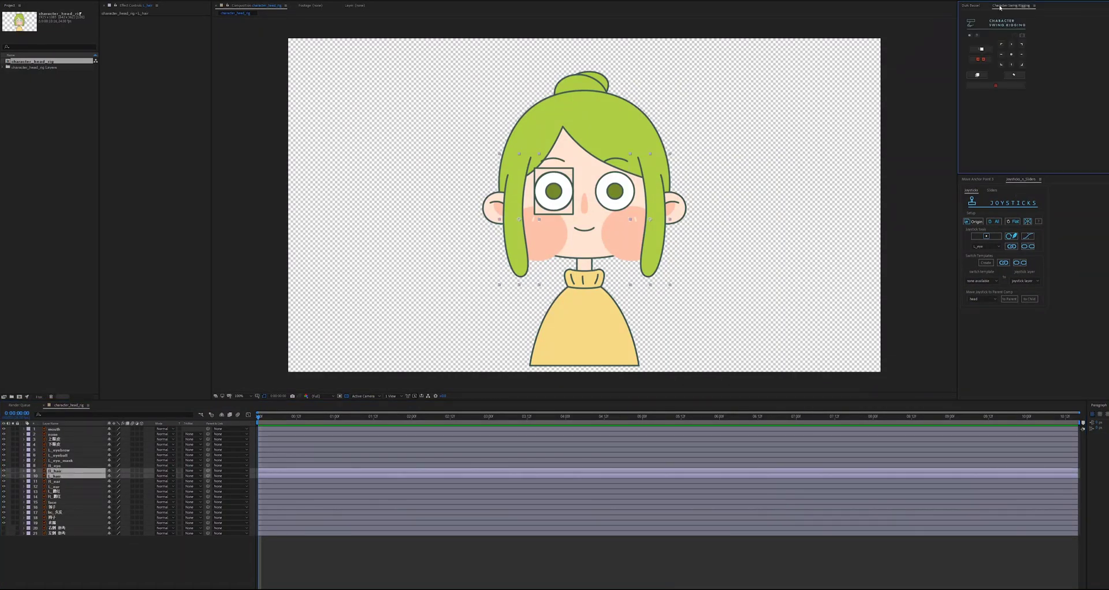
click(1018, 30)
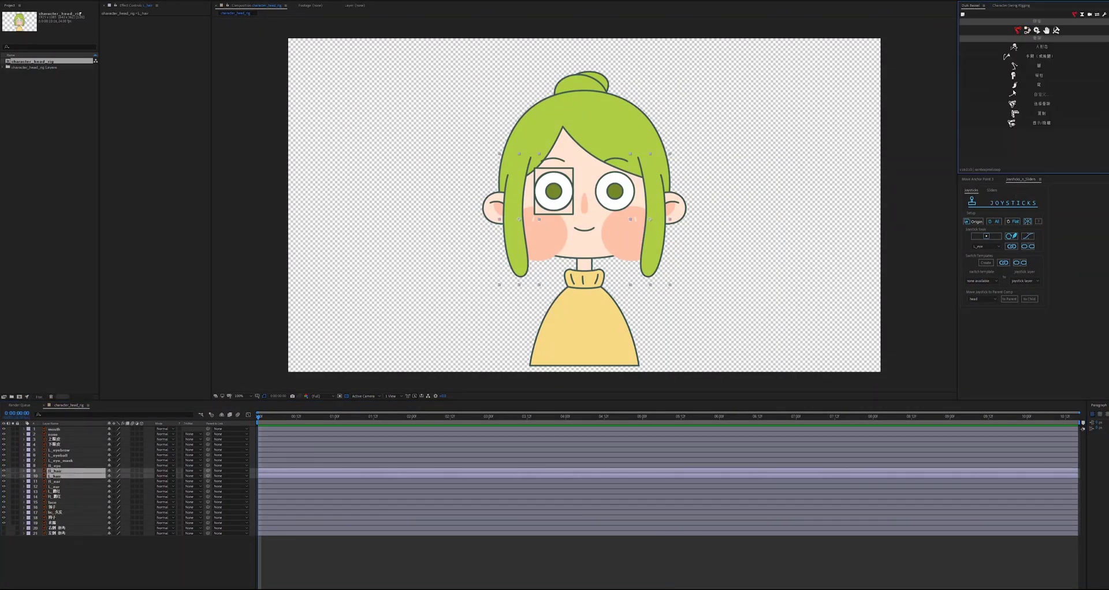
click(978, 179)
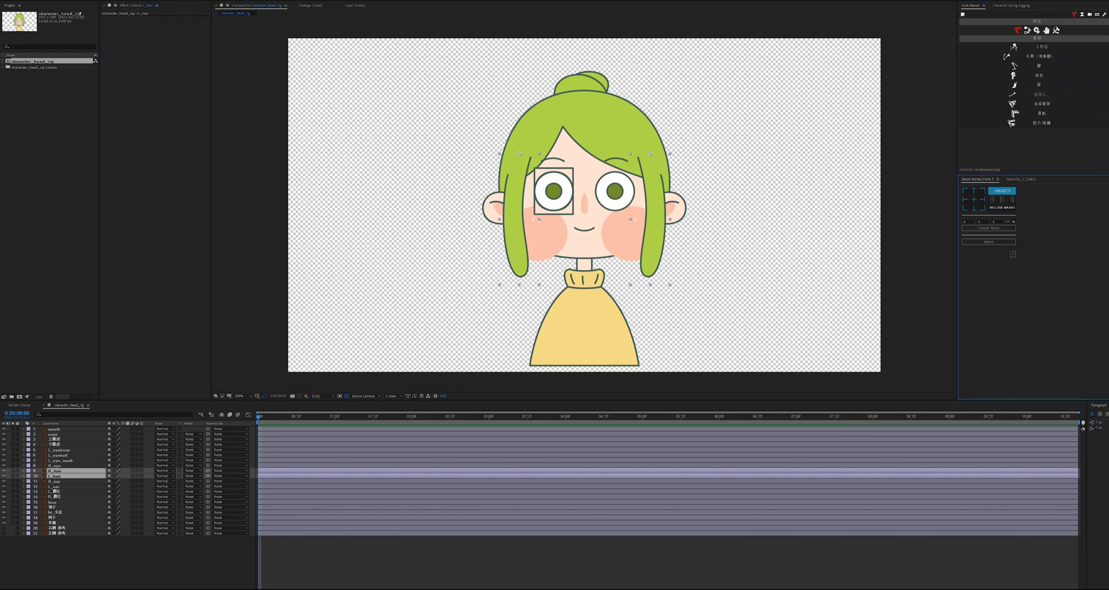
Step: Pre-compose the two eyelid layers, L_eyebrow, L_eyeball and L_eye_mask into a composition named L_eye
click(97, 510)
click(56, 467)
click(60, 461)
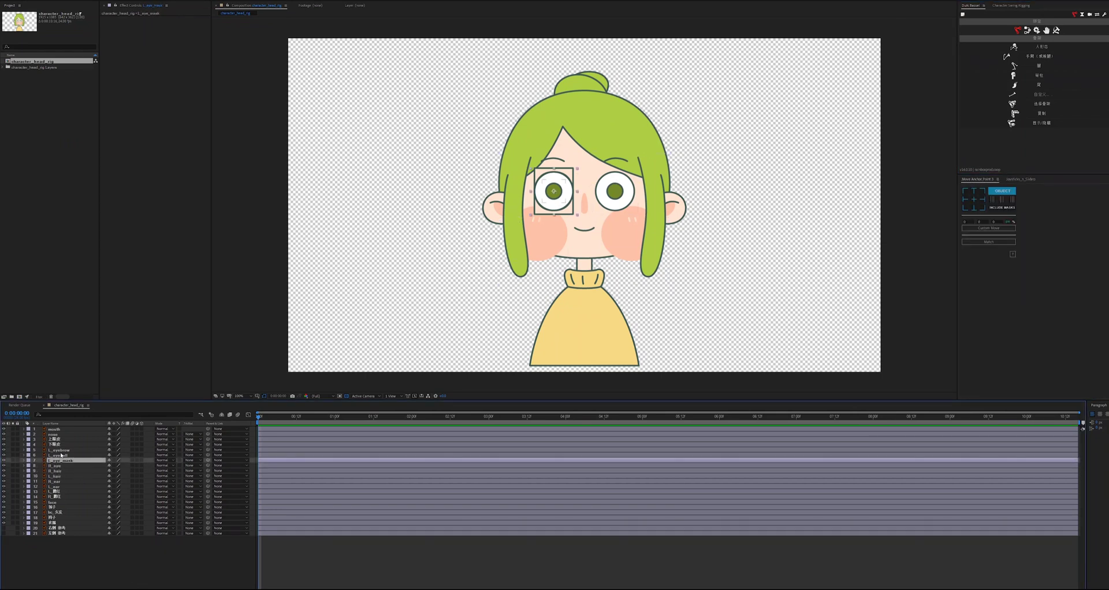
shift+click(56, 441)
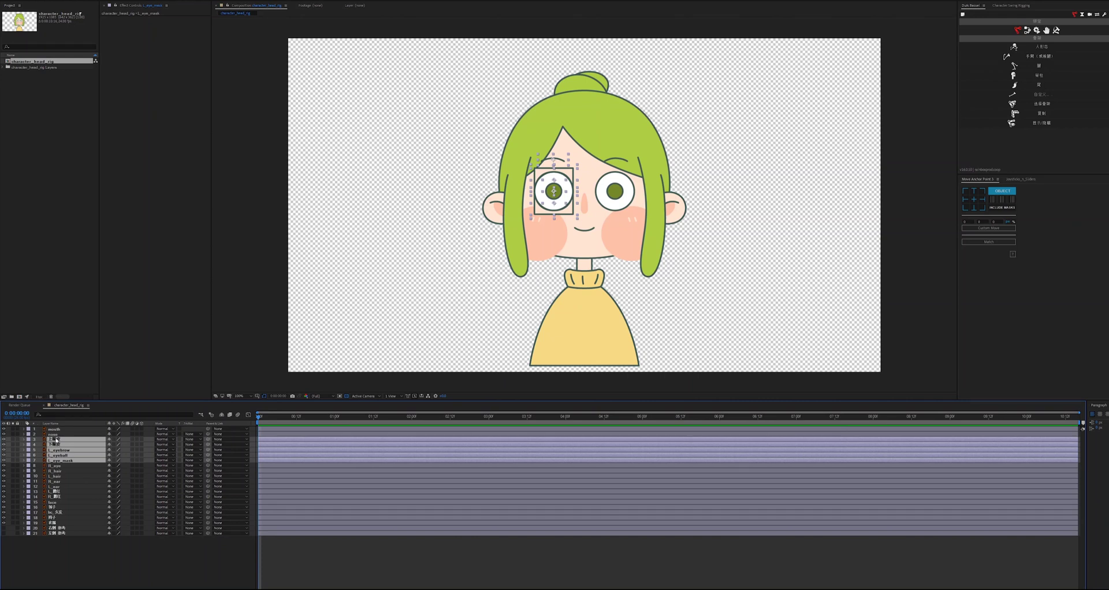
key(ctrl+shift+c)
key(Return)
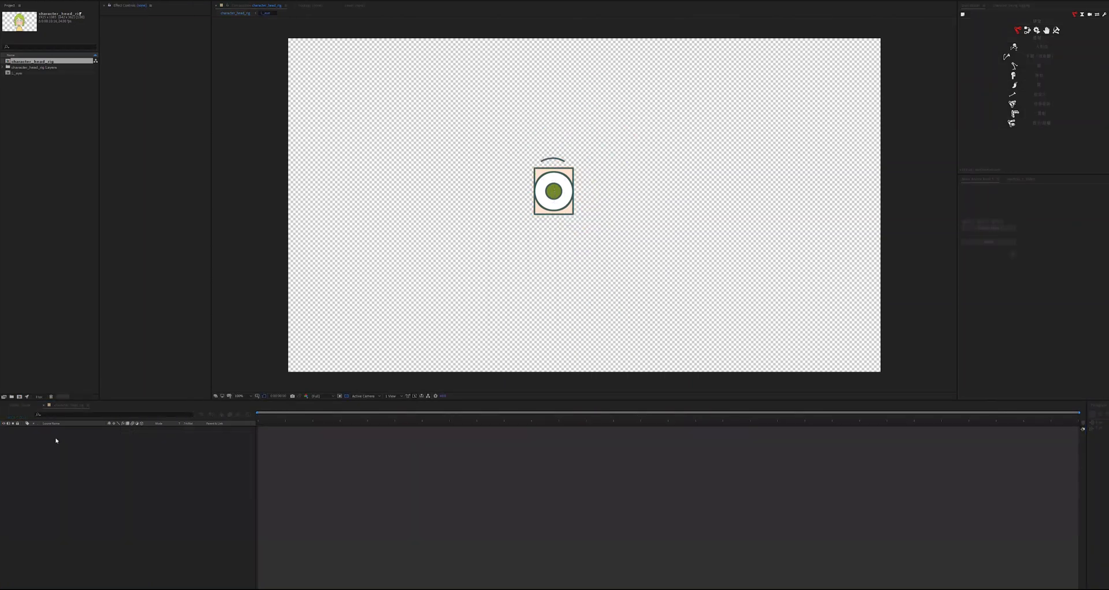
Step: Create shape layers from all five vector layers in the L_eye composition
click(66, 450)
shift+click(63, 431)
right_click(63, 433)
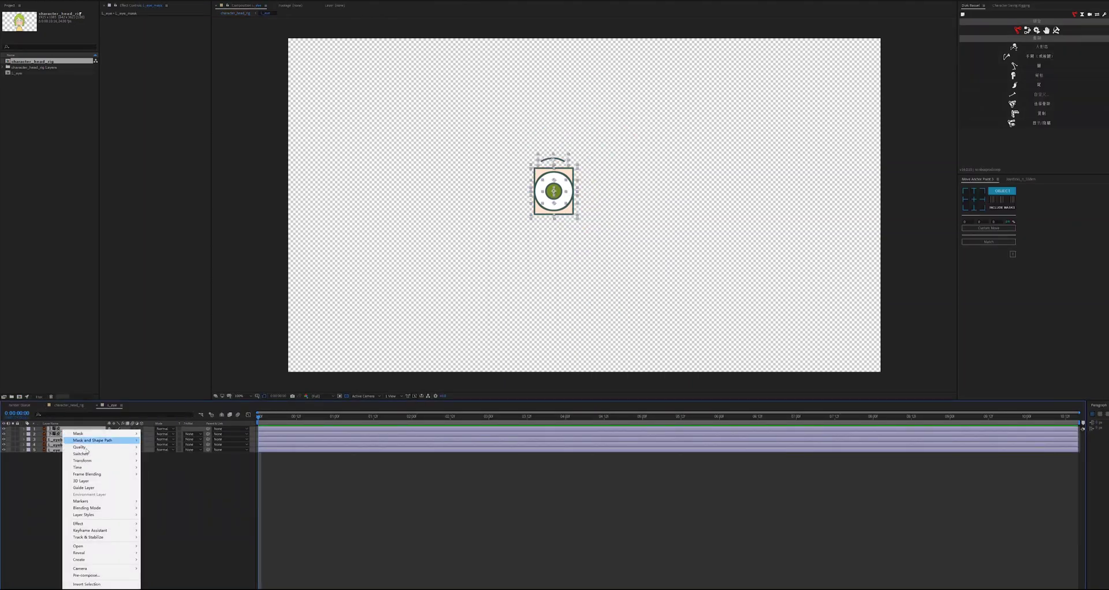
mouse_move(115, 557)
click(174, 581)
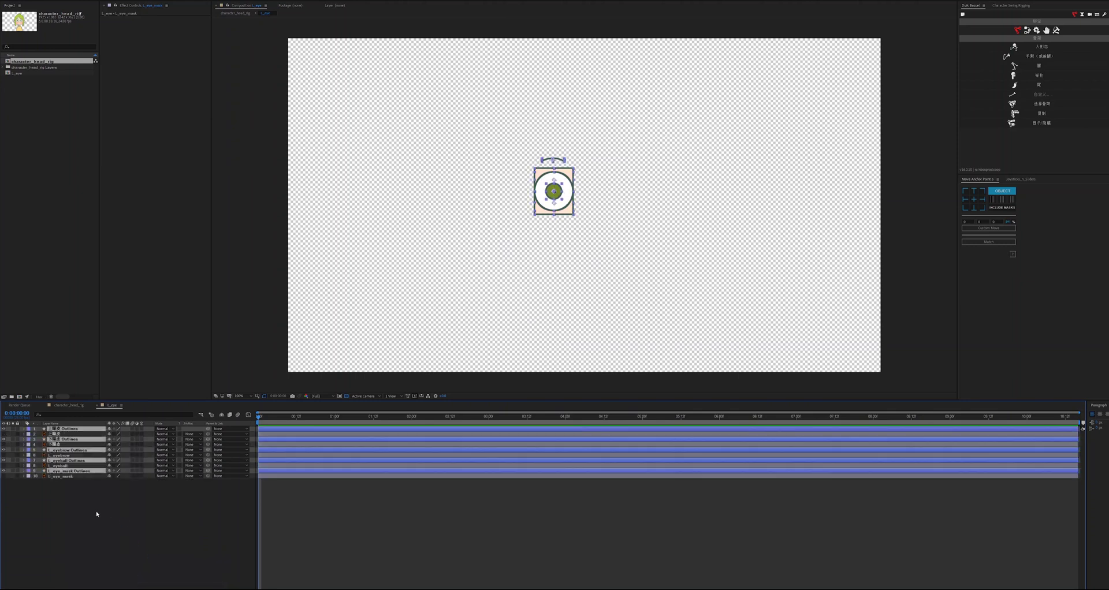
Step: Delete the five original vector layers in L_eye, keeping only the Outlines shape layers
click(59, 477)
ctrl+click(60, 465)
ctrl+click(60, 455)
ctrl+click(60, 445)
ctrl+click(61, 434)
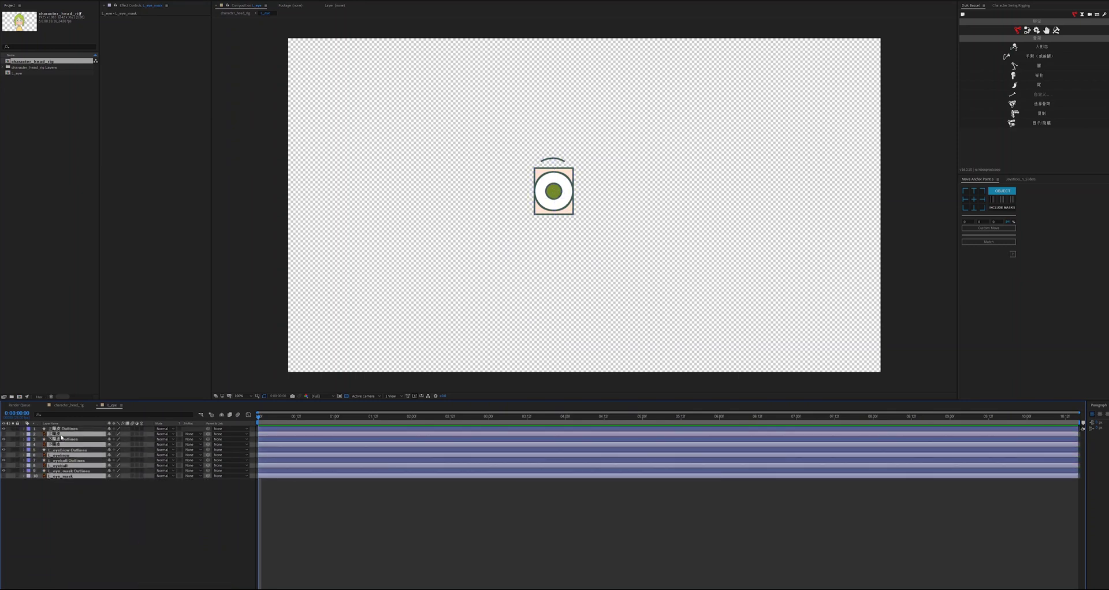
key(Delete)
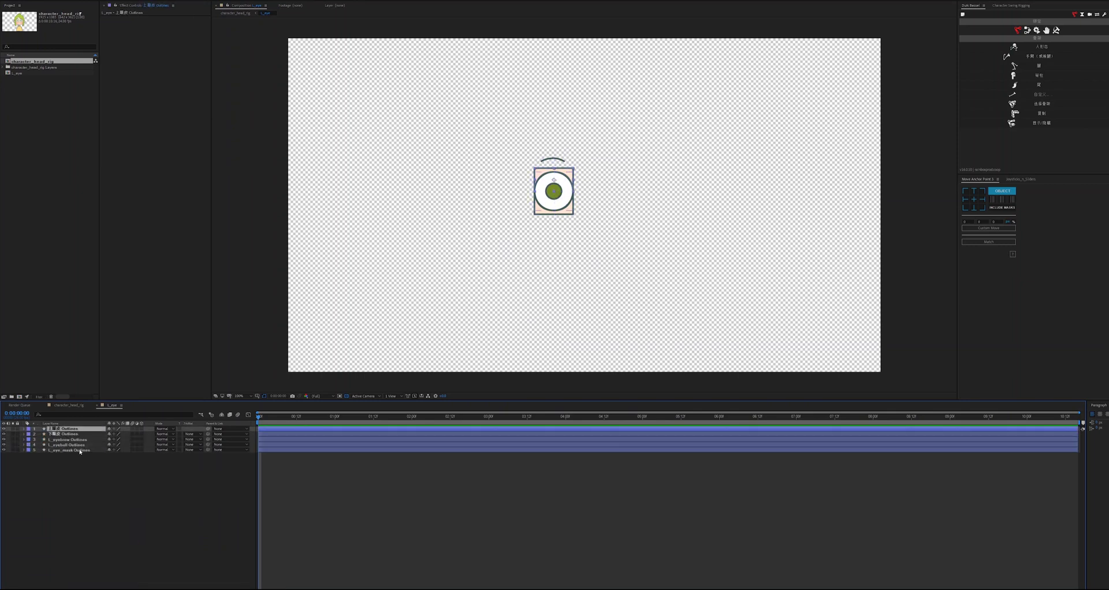
Step: Set the horizontal scale of the upper and lower eyelid outlines to 110%
click(80, 450)
key(period)
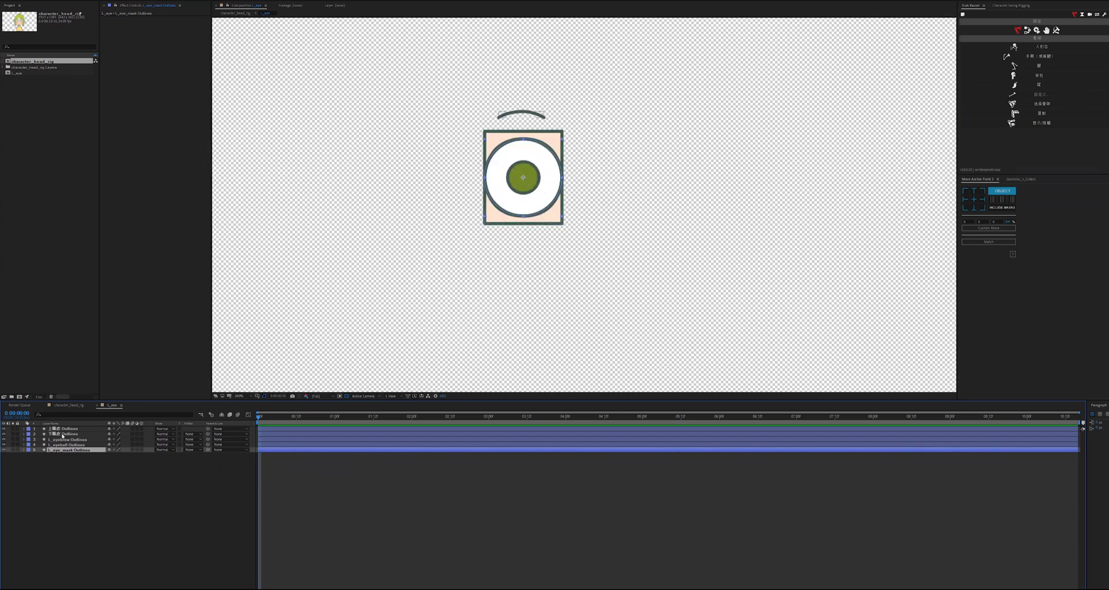
click(62, 430)
shift+click(62, 435)
key(s)
click(109, 434)
text(110)
key(Return)
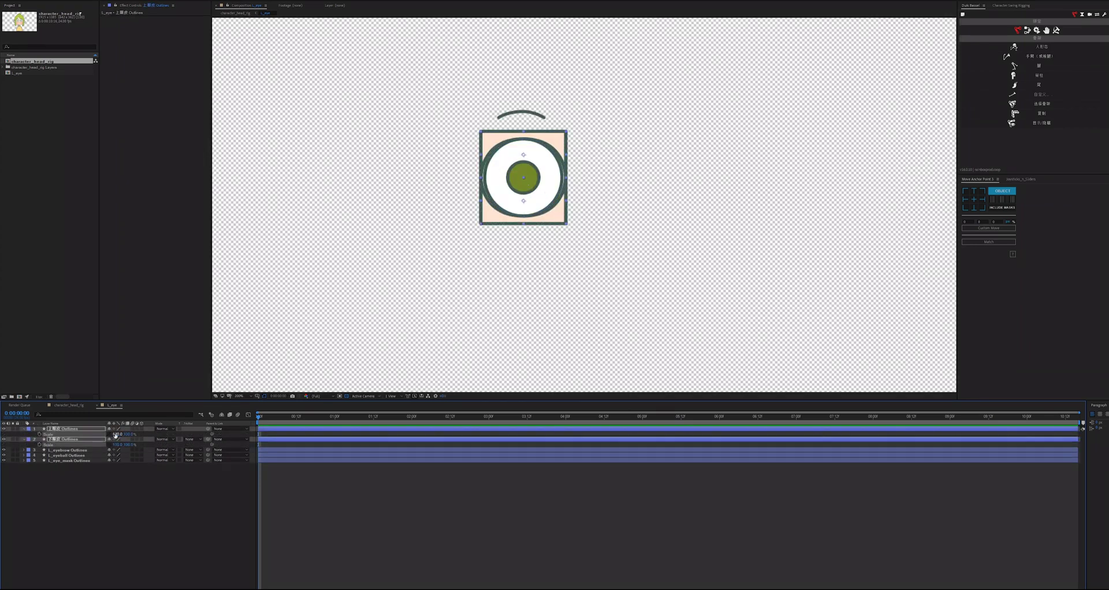
Step: Apply a Set Matte effect to the eyelid outlines, taking the matte from L_eye_mask Outlines
click(64, 430)
click(172, 24)
click(183, 66)
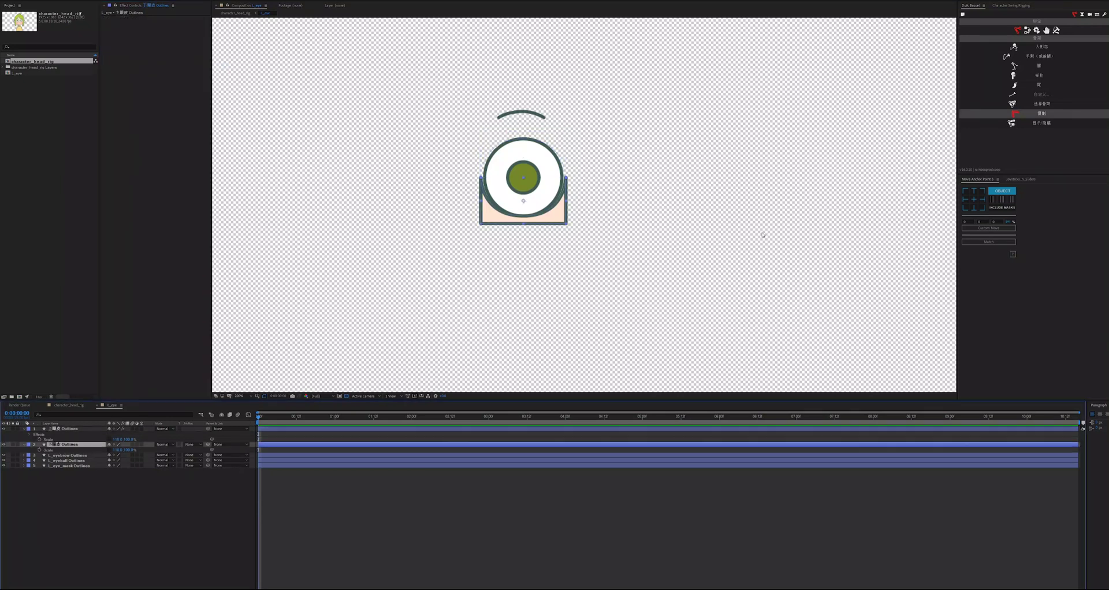
Step: Set a Path keyframe on L_eye_mask Outlines and duplicate the layer
click(68, 466)
click(69, 472)
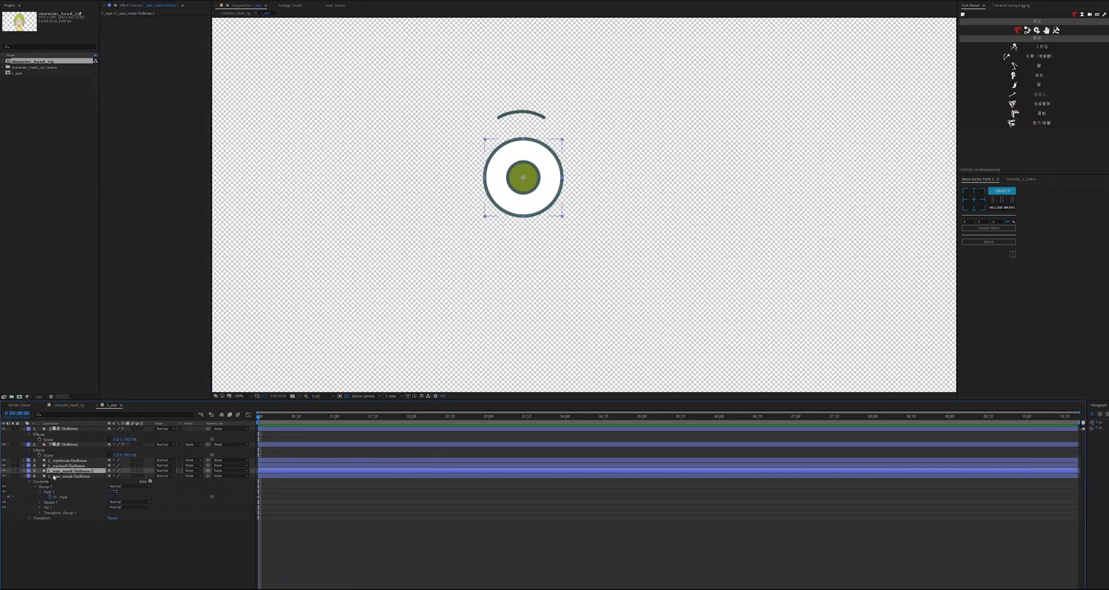
key(ctrl+d)
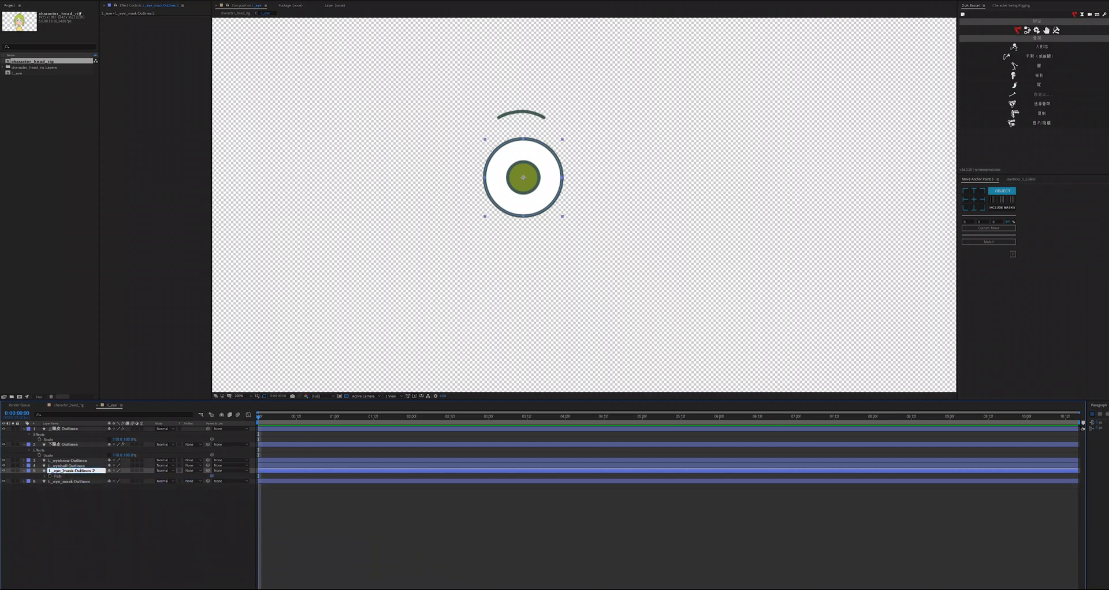
Step: Move the duplicate, renamed mask, above L_eyeball Outlines and hide its fill
drag(57, 464, 57, 464)
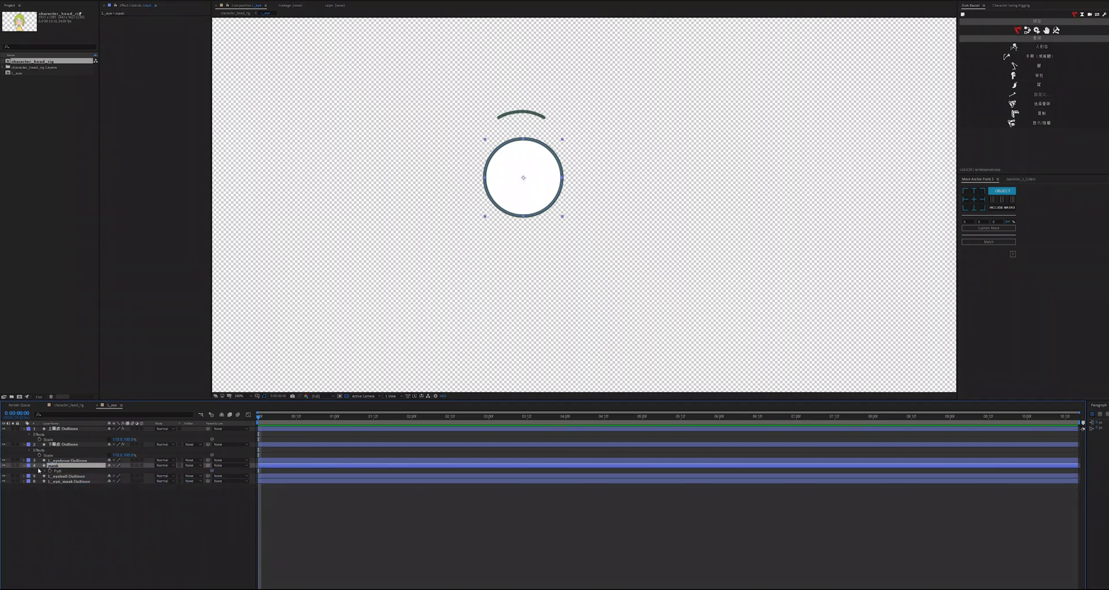
click(25, 466)
click(5, 498)
click(24, 466)
Step: Add the Set Matte effect to the eyeball, and parent the eyebrow to L_eye_mask Outlines at the top of the layer stack
click(64, 472)
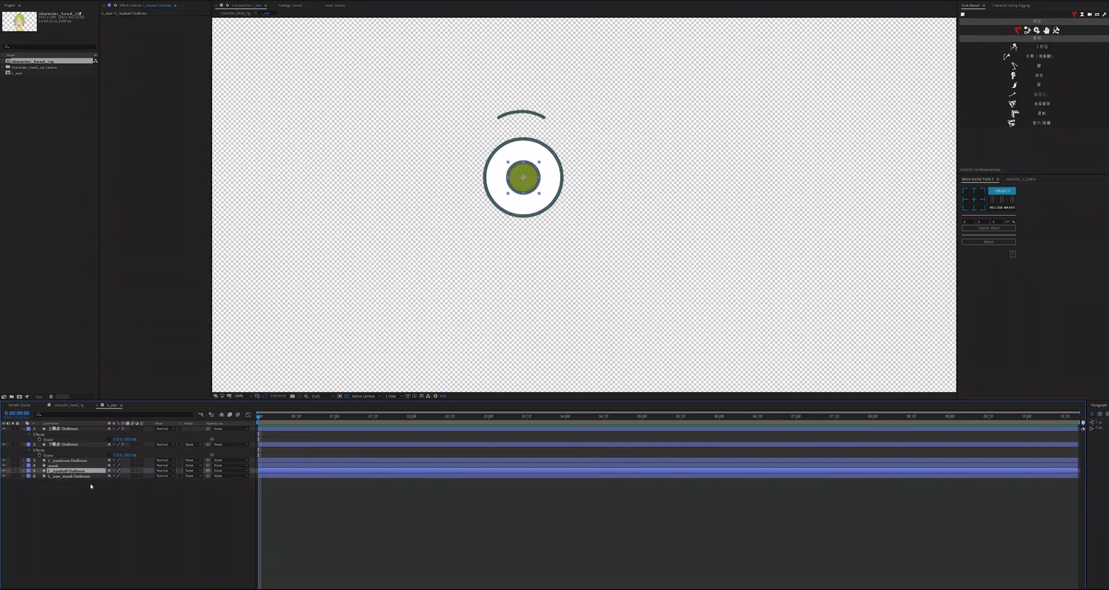
drag(208, 461, 57, 427)
click(3, 461)
Step: Set a keyframe on the shape path of the upper eyelid outlines
click(63, 445)
click(50, 434)
double_click(24, 435)
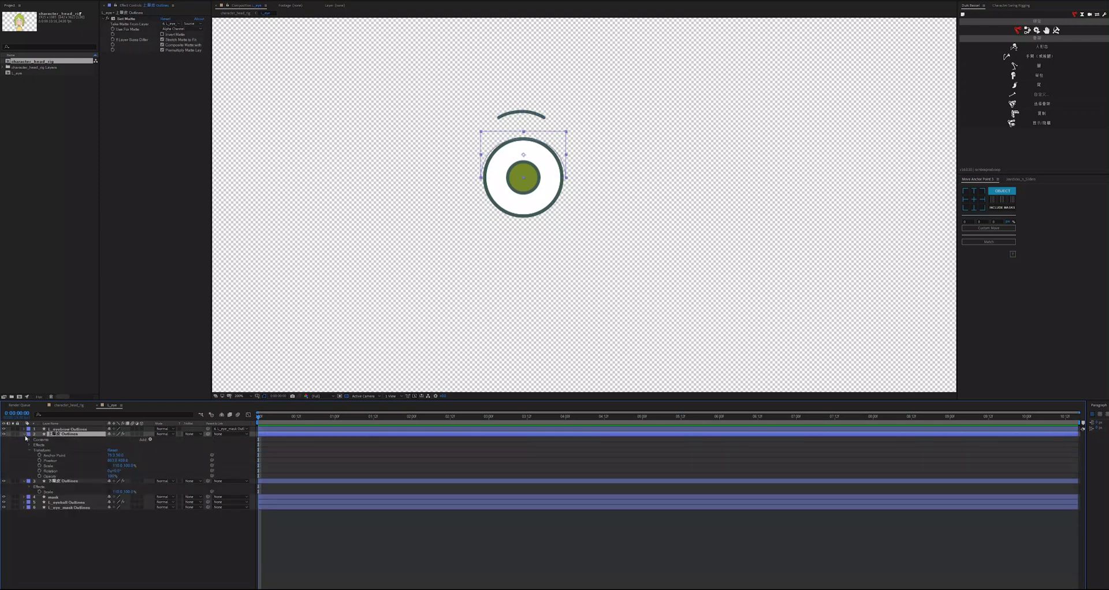
click(30, 450)
click(29, 440)
click(35, 445)
click(40, 450)
click(50, 455)
Step: Set a keyframe on the shape path of the lower eyelid outlines and collapse both eyelid layers
double_click(24, 486)
click(29, 493)
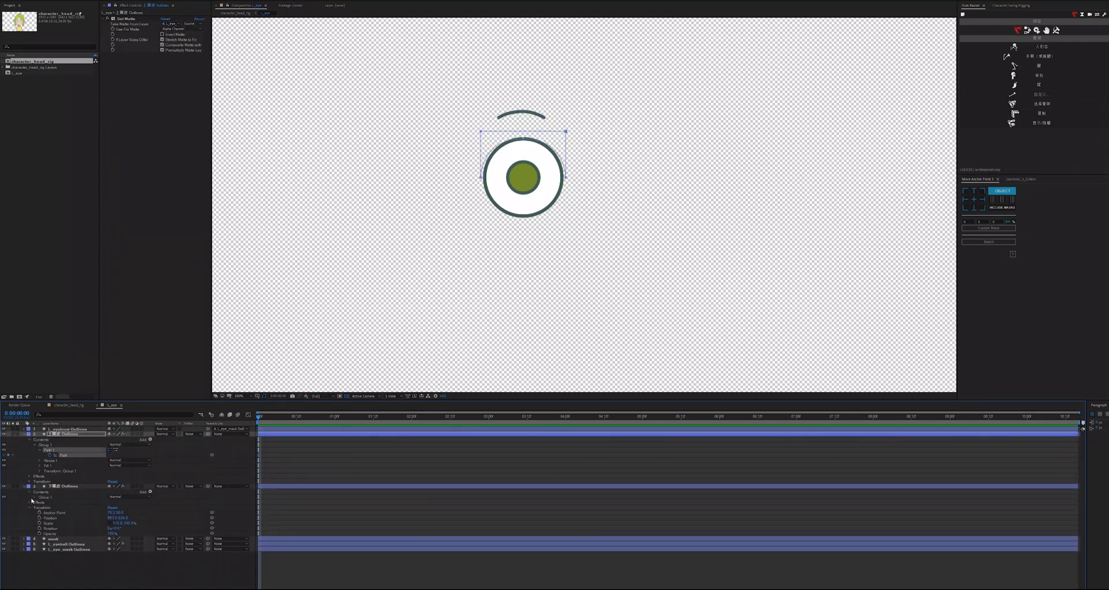
click(35, 497)
click(40, 503)
click(49, 507)
click(24, 435)
click(24, 439)
Step: Set Position keyframes on the eyebrow and eyeball outline layers
click(65, 430)
key(p)
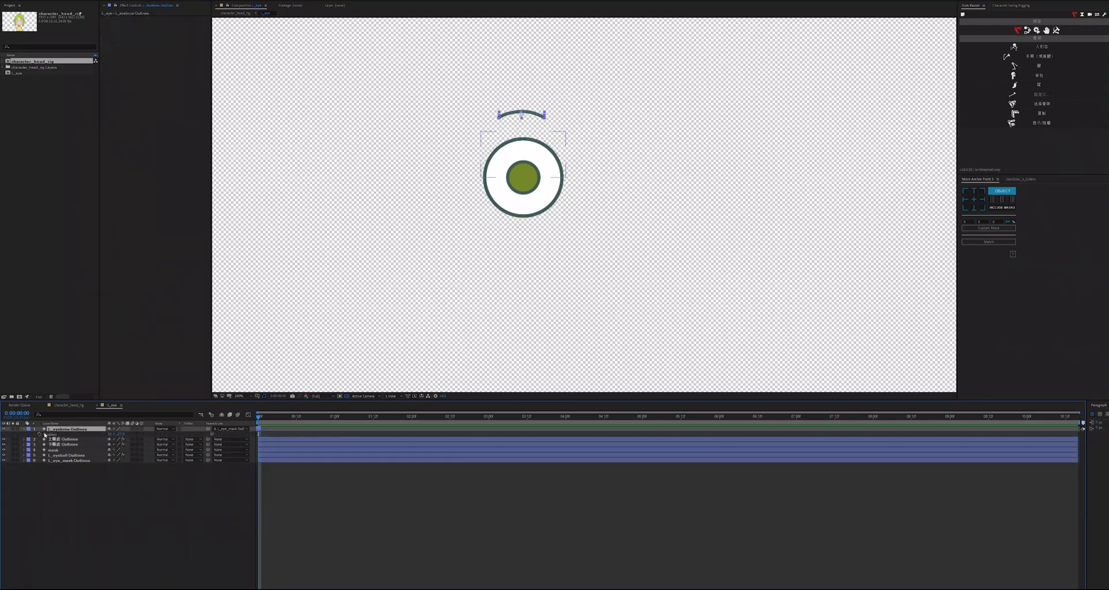
click(53, 450)
key(p)
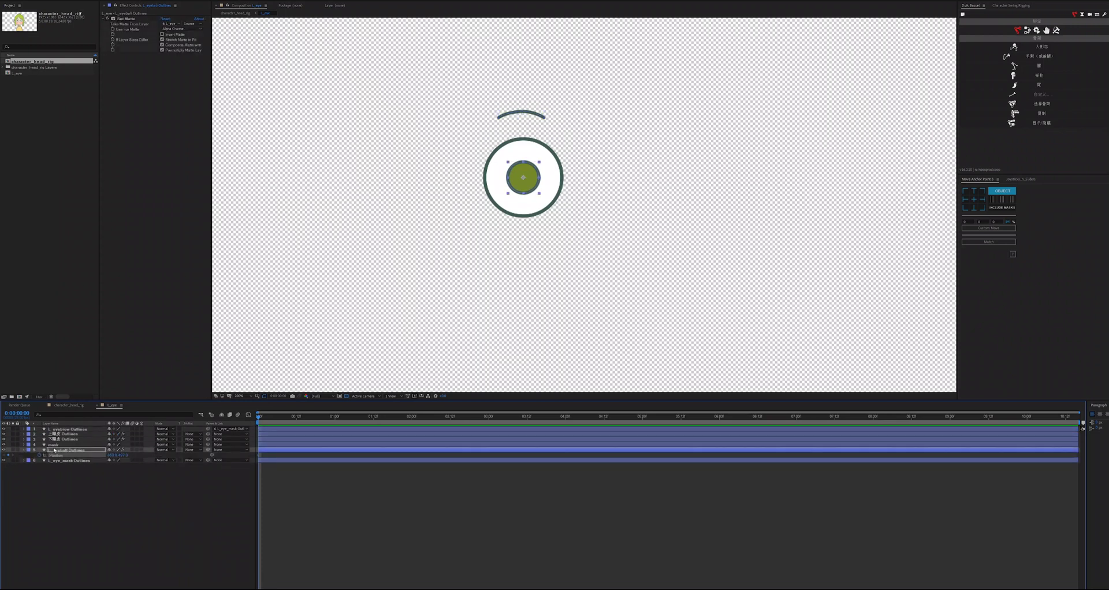
Step: Try shifting the eyeball horizontally to test its matte, and undo the shift
mouse_move(113, 456)
mouse_down()
mouse_move(95, 456)
mouse_move(104, 456)
mouse_up()
key(ctrl+z)
click(104, 485)
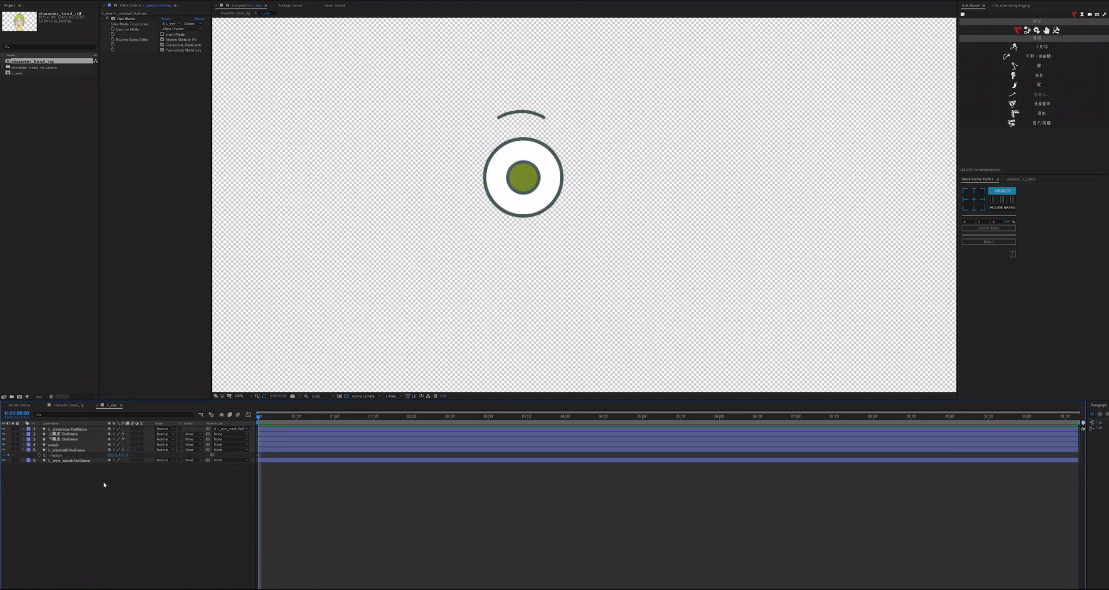
Step: Lock the L_eye_mask Outlines and mask layers, checking the mask layer by toggling its visibility
click(17, 461)
click(21, 446)
click(17, 445)
click(3, 445)
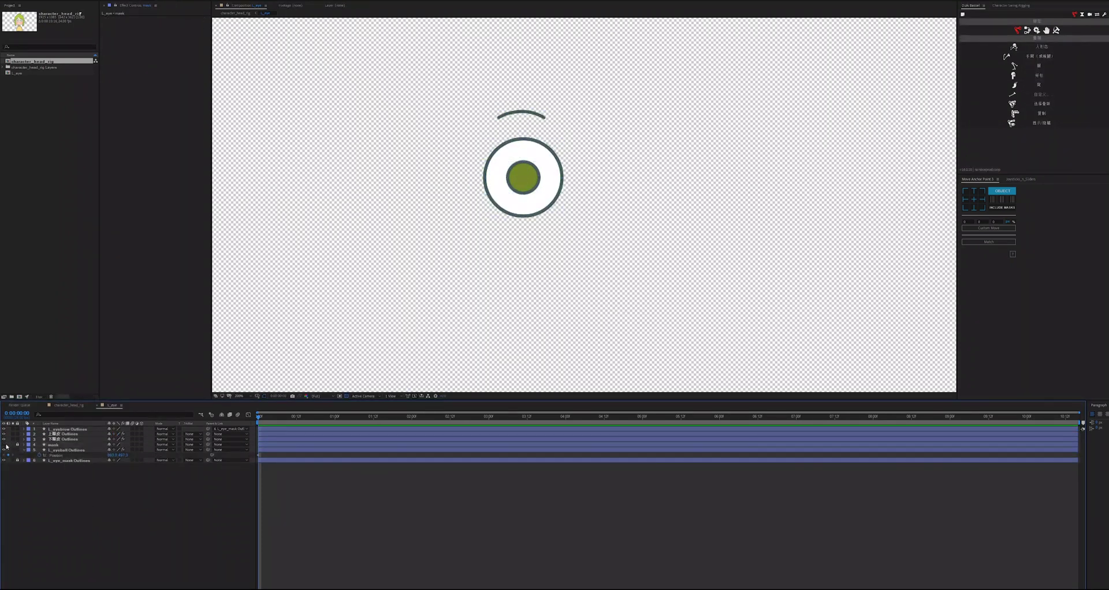
click(4, 445)
Step: Unlock the mask layer, rename it as liner and lock it again
click(17, 445)
click(53, 445)
key(Return)
text(liner)
key(Return)
click(17, 445)
Step: Duplicate the L_eye composition in the project and rename the copy R_eye
click(70, 406)
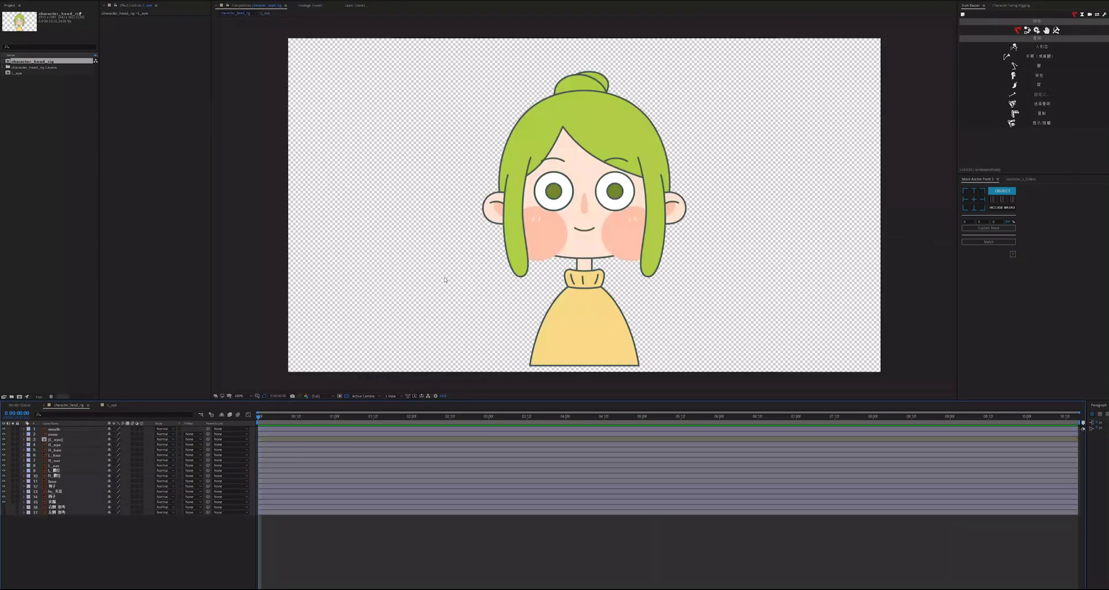
click(115, 408)
click(19, 74)
click(70, 406)
click(21, 73)
key(ctrl+d)
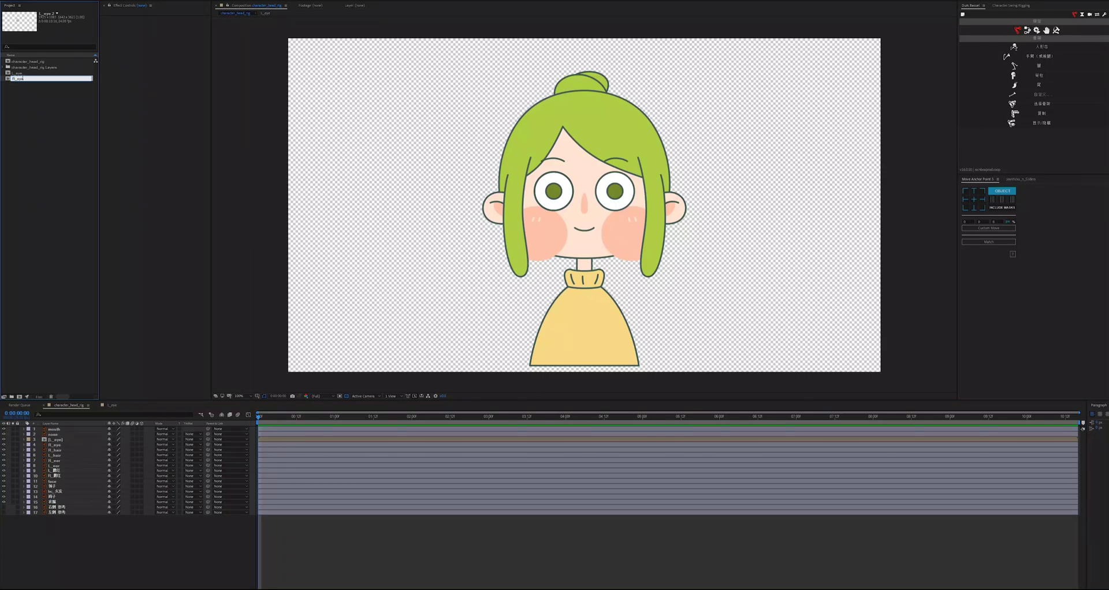
key(Return)
Step: Open the R_eye composition and add an adjustment layer to it
double_click(21, 78)
right_click(124, 494)
mouse_move(159, 498)
click(235, 547)
click(127, 508)
Step: Parent the eye layers to Adjustment Layer 1 and the liner layer to L_eye_mask Outlines, leaving the liner locked
click(72, 461)
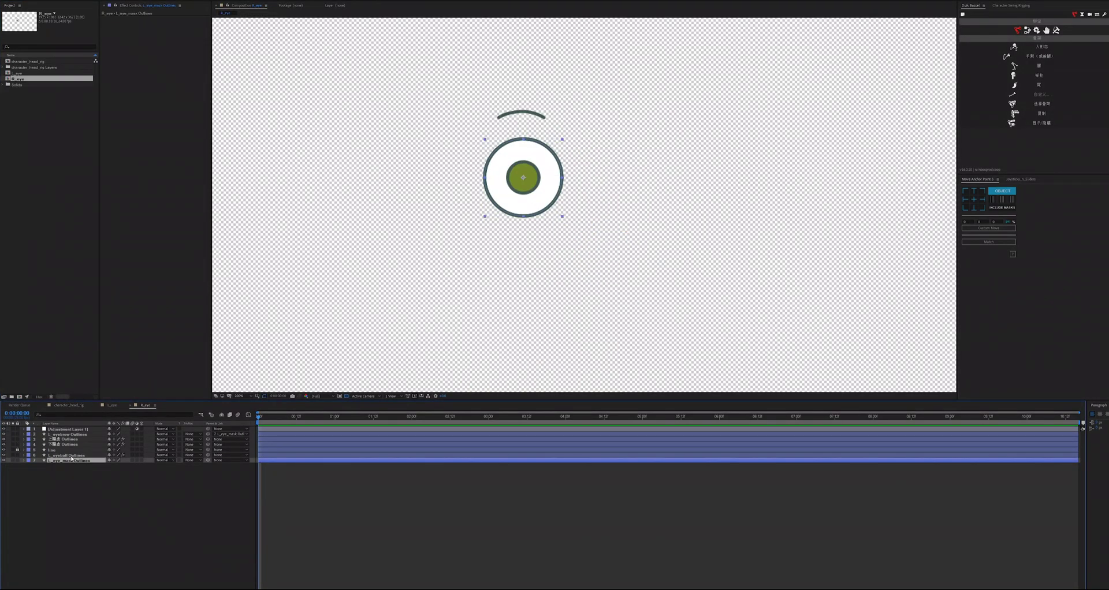
key(ctrl+a)
drag(79, 430, 79, 429)
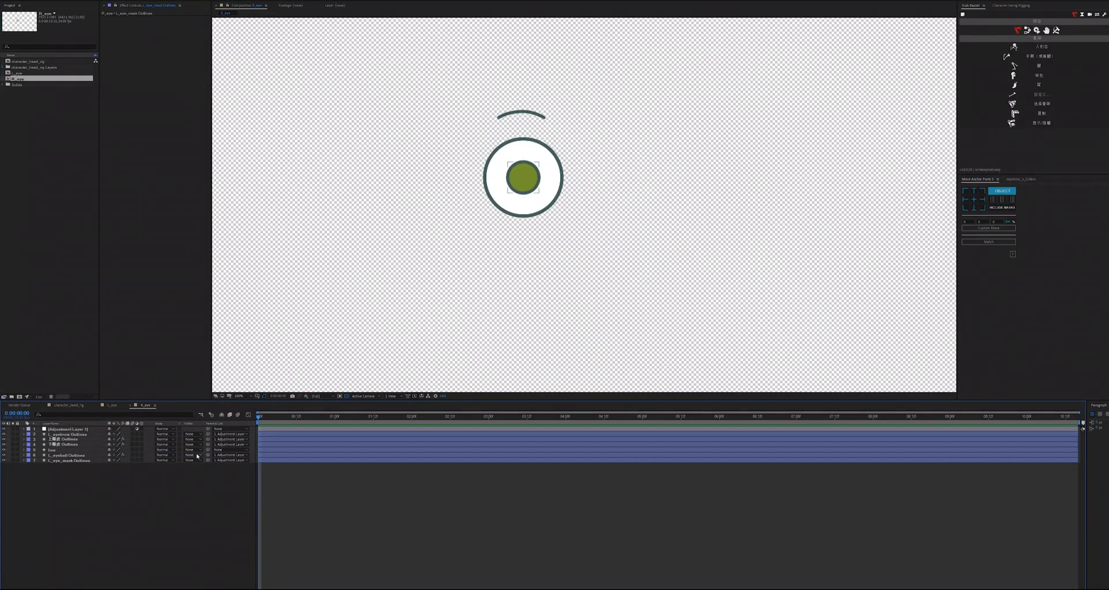
drag(208, 450, 118, 464)
click(58, 450)
click(18, 450)
click(87, 456)
key(p)
key(ctrl+z)
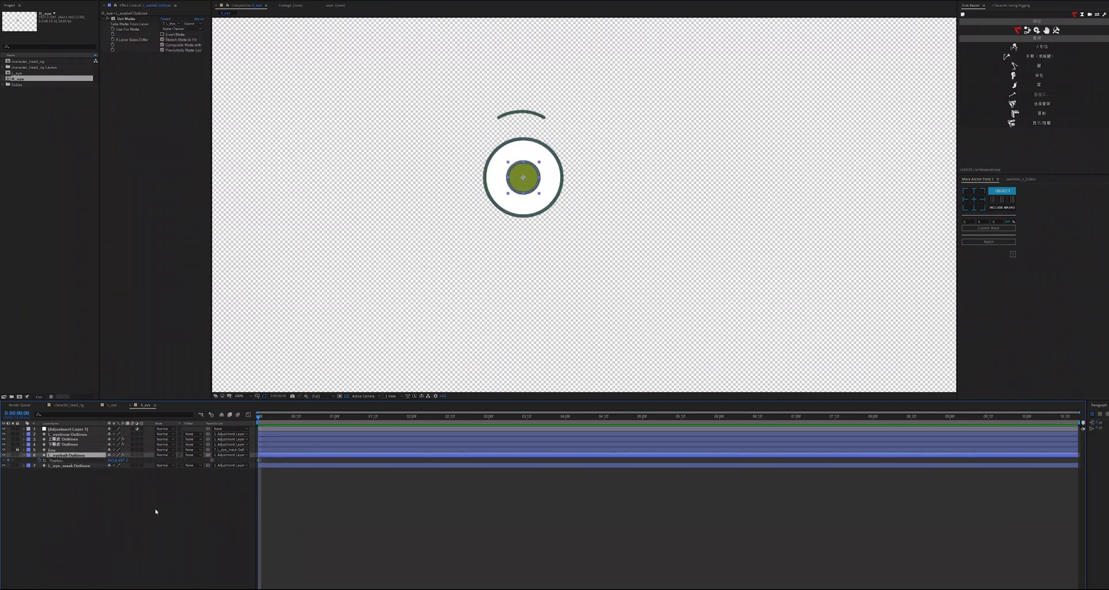
Step: Mirror the eye by setting the horizontal scale of Adjustment Layer 1 to -100%
click(75, 429)
key(s)
key(Return)
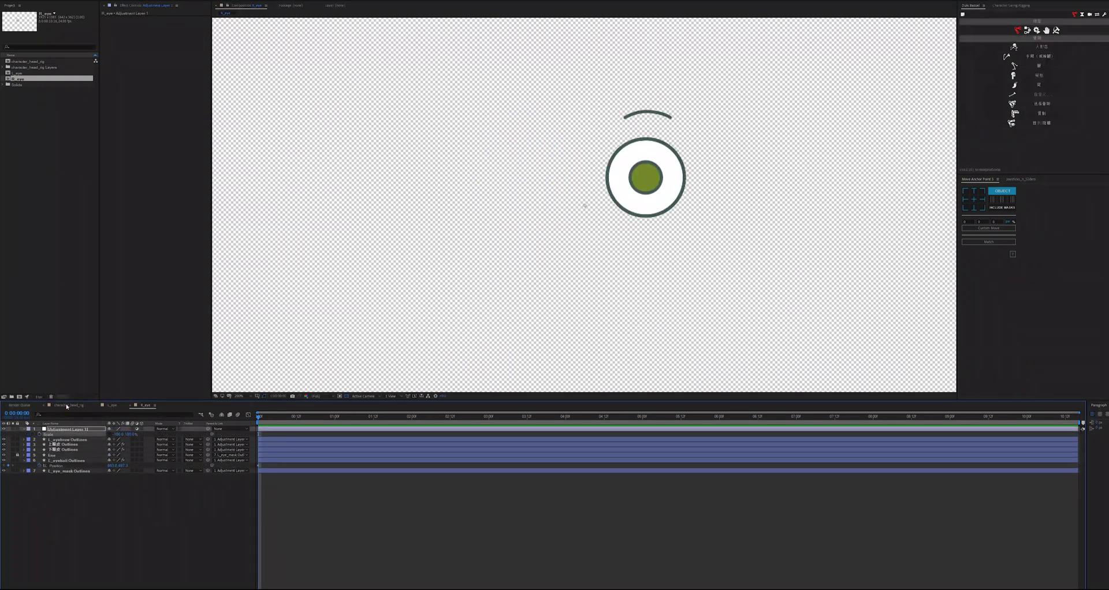
Step: Replace the old right-eye layer in the character_head_rig composition with the R_eye composition, and save the project
click(69, 405)
drag(18, 78, 60, 443)
click(60, 451)
key(Delete)
key(ctrl+s)
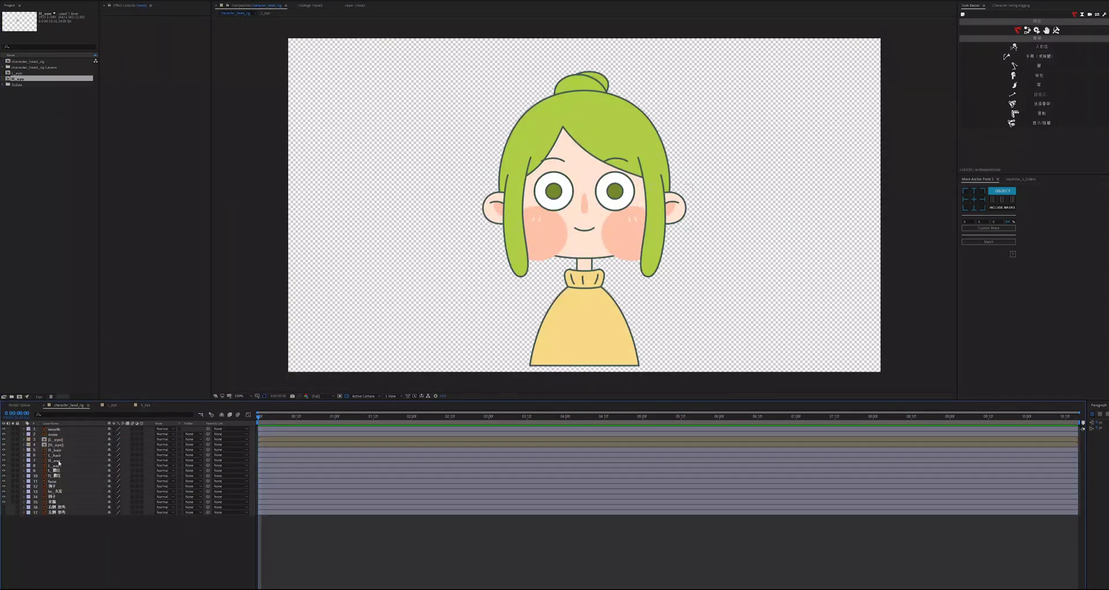
Step: Move the R_ear and L_ear layers directly below the face layer
click(55, 465)
ctrl+click(58, 461)
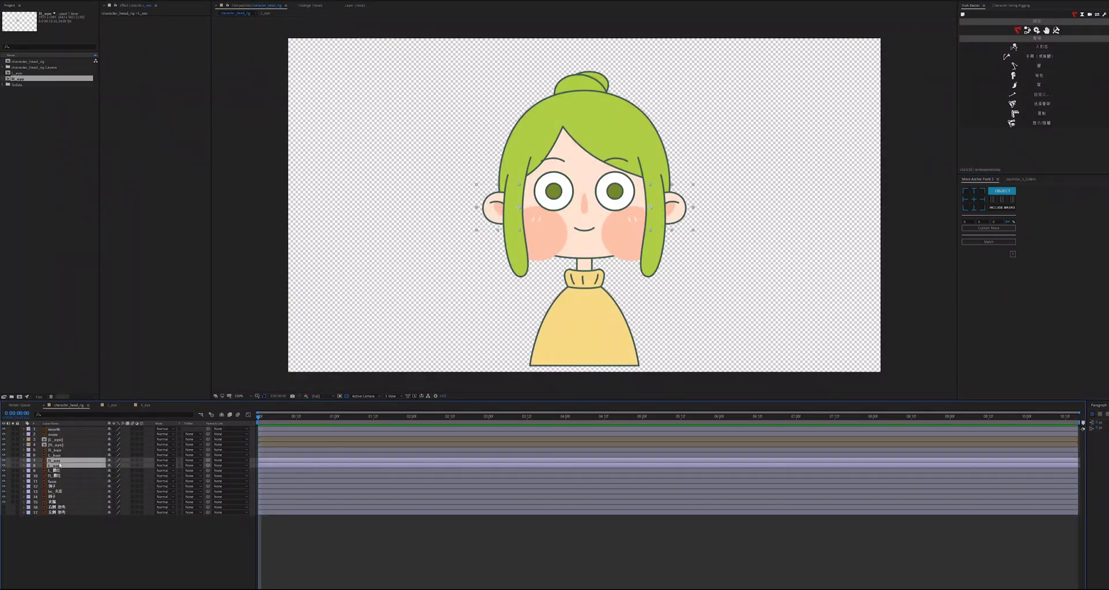
drag(56, 487, 56, 486)
Step: Move the neck layer below the hair bun layer and lock it together with the clothes layer
drag(53, 486, 18, 503)
click(53, 502)
Step: Create a shape layer from the hair bun vector layer and delete the original
right_click(54, 491)
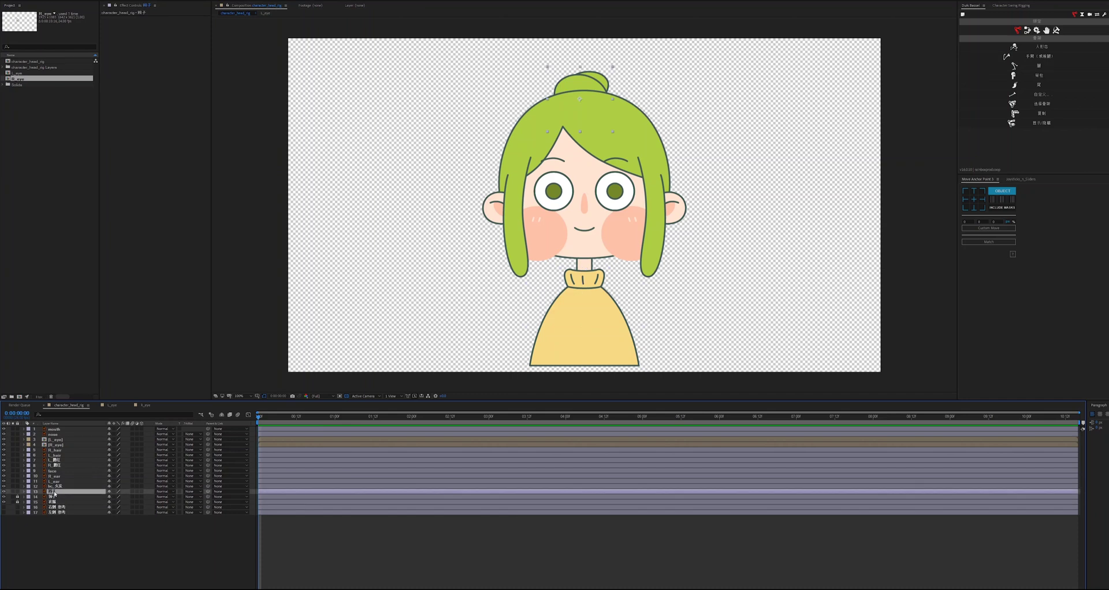
mouse_move(81, 450)
click(153, 470)
click(54, 497)
key(Delete)
Step: Set a Path keyframe on Group 1 of the hair bun outlines and collapse the layer
click(24, 493)
click(34, 502)
click(40, 508)
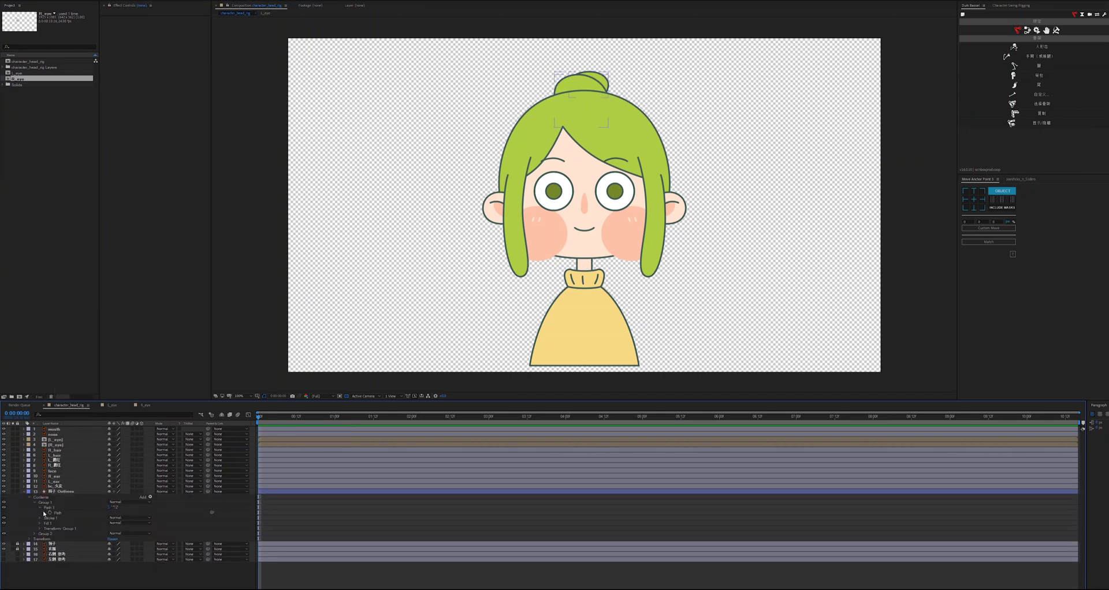
click(50, 513)
click(34, 534)
click(23, 492)
Step: Create a shape layer from the back hair vector layer and delete the original
click(56, 487)
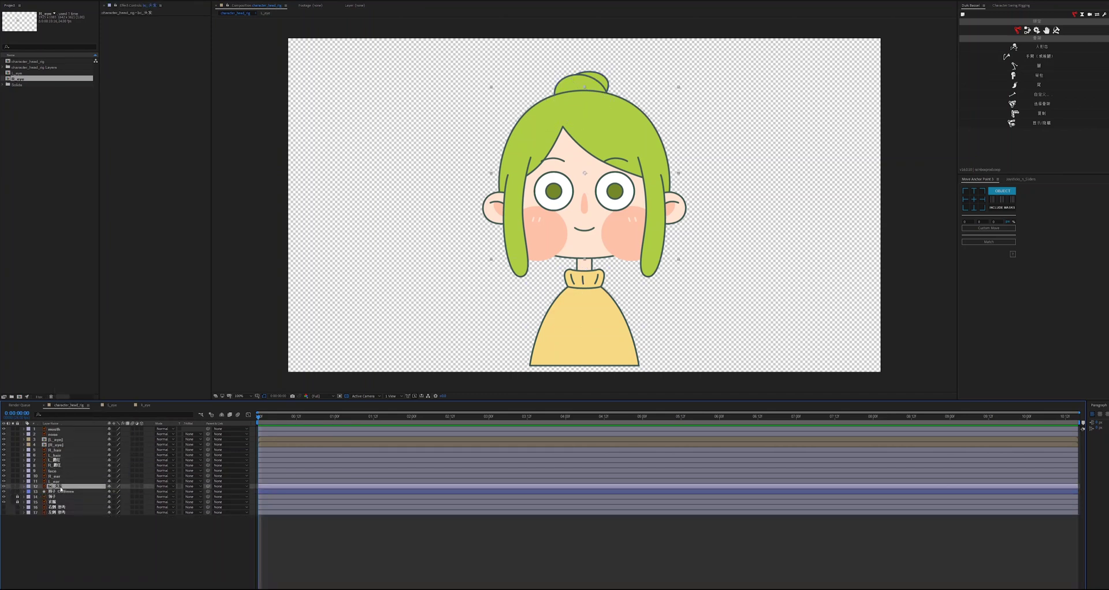
right_click(56, 486)
mouse_move(72, 449)
click(153, 469)
click(55, 492)
key(Delete)
Step: Set a Path keyframe on Group 1 of the back hair outlines and collapse the layer
click(24, 486)
click(30, 491)
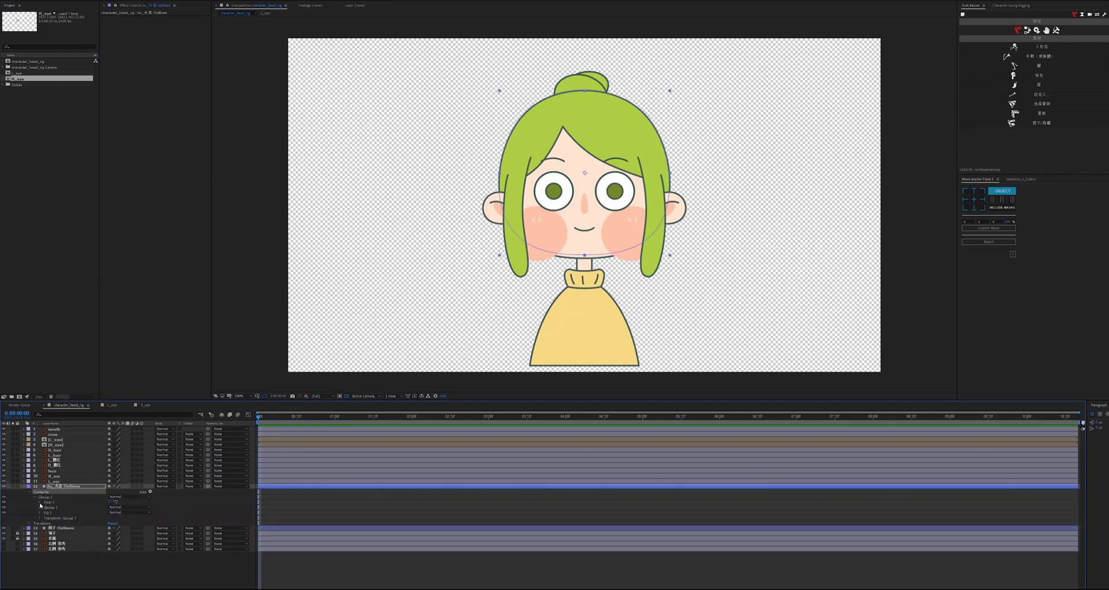
click(40, 502)
click(50, 508)
click(23, 487)
Step: Set Position keyframes on the L_ear and R_ear layers
click(58, 482)
shift+click(55, 476)
key(p)
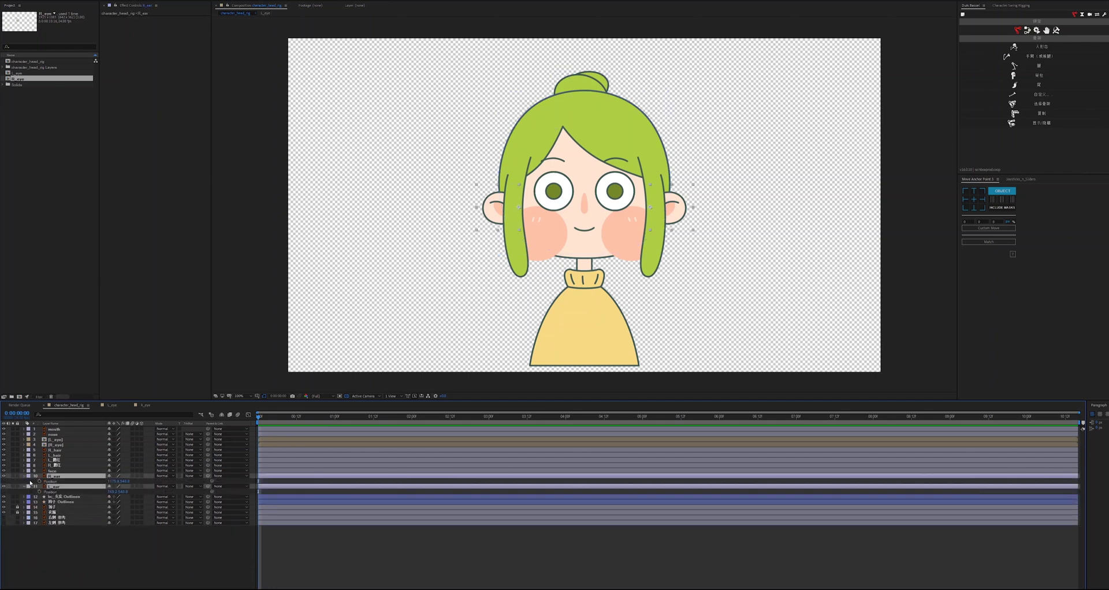
Step: Create a shape layer from the face vector layer and delete the original
click(53, 470)
right_click(54, 470)
mouse_move(82, 432)
click(163, 449)
click(54, 476)
key(Delete)
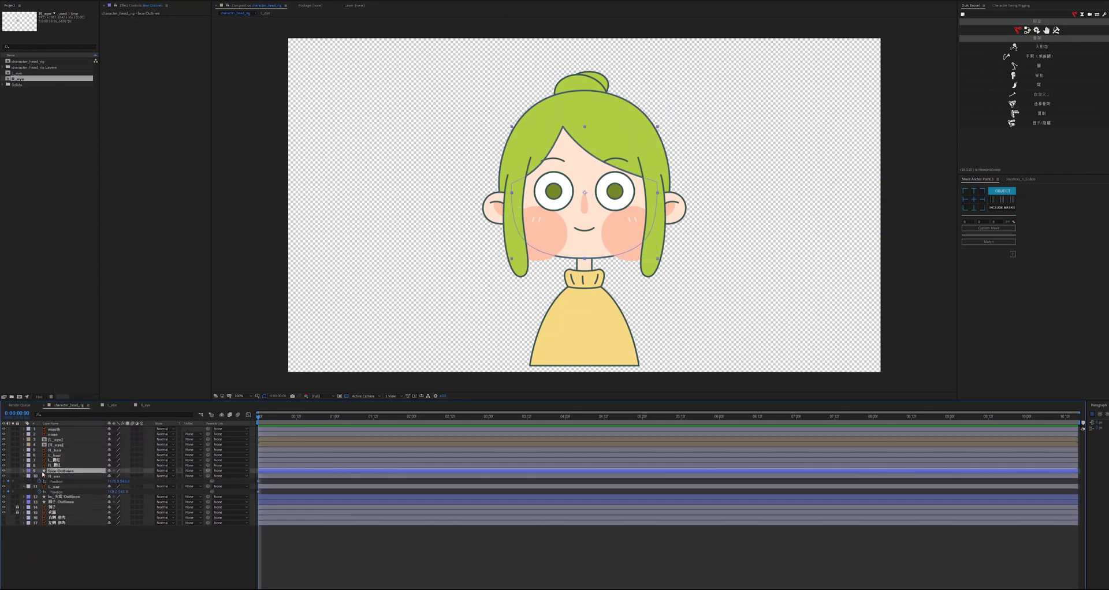
Step: Set a Path keyframe on Group 1 of the face outlines
click(24, 471)
click(30, 477)
click(35, 482)
click(40, 488)
Step: Create a duplicate of the face outlines without fill, named face line, above the two blush layers
key(ctrl+d)
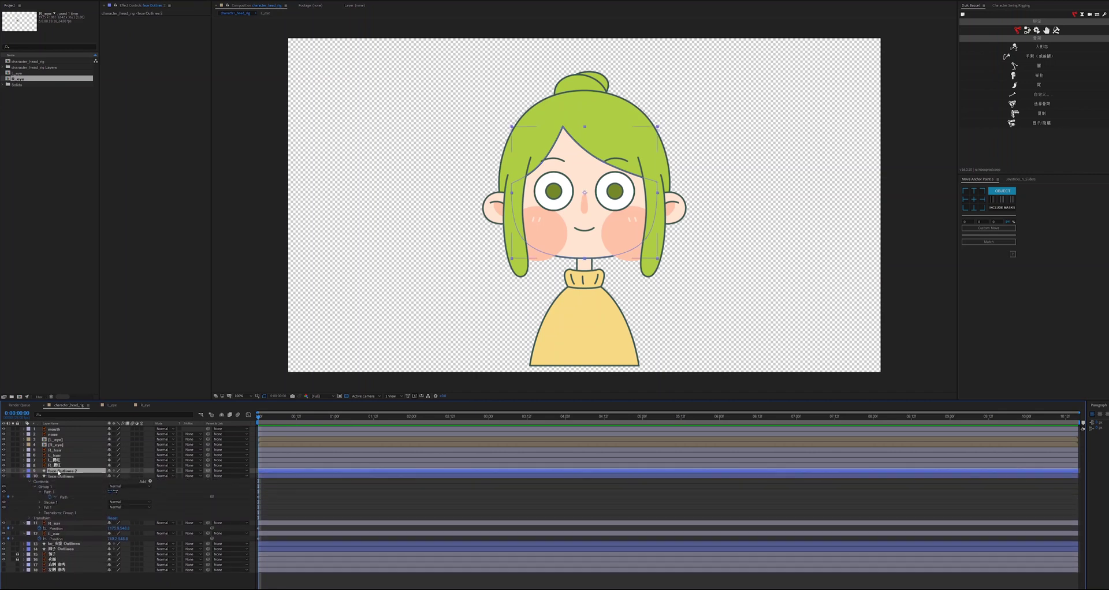
drag(60, 470, 65, 463)
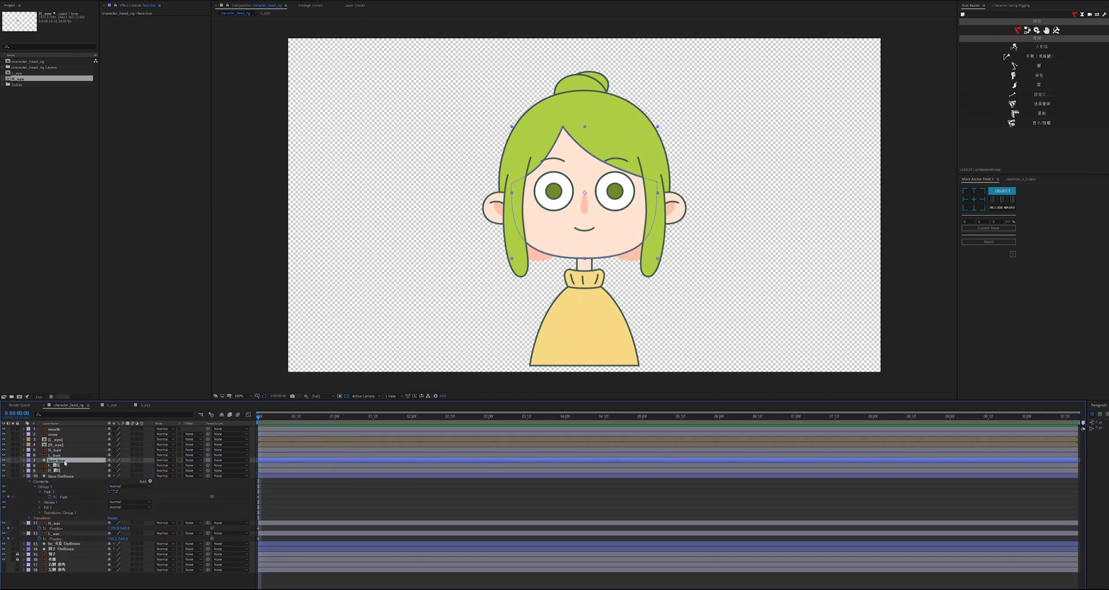
click(24, 460)
click(29, 466)
click(35, 470)
click(3, 487)
key(u)
key(u)
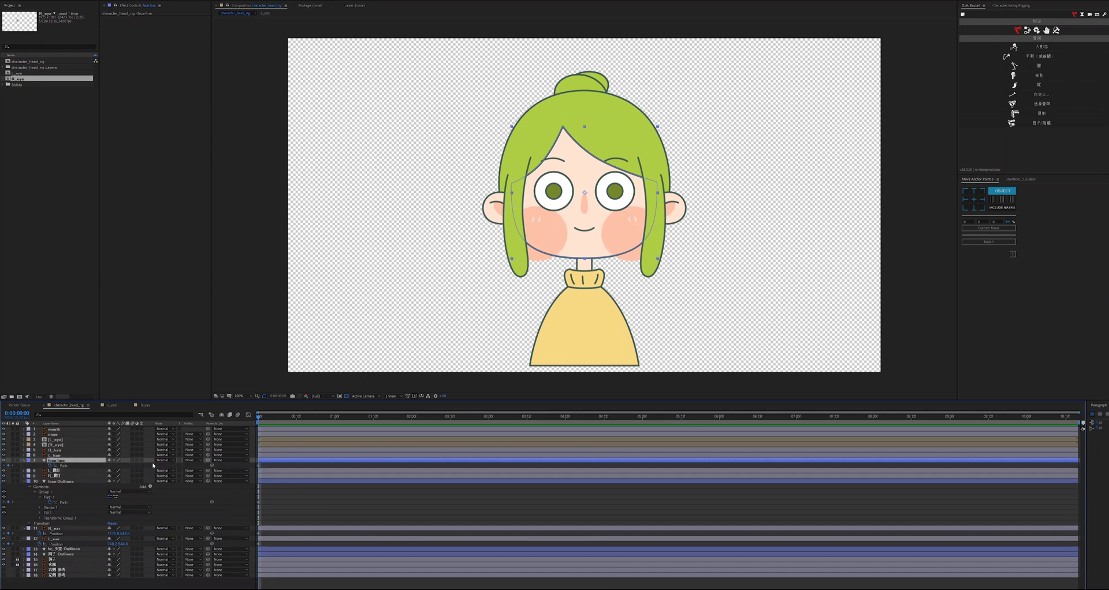
click(64, 482)
key(ctrl+d)
key(ctrl+z)
Step: Try to clip both blush vector layers with the Set Matte effect by choosing a matte layer
click(58, 476)
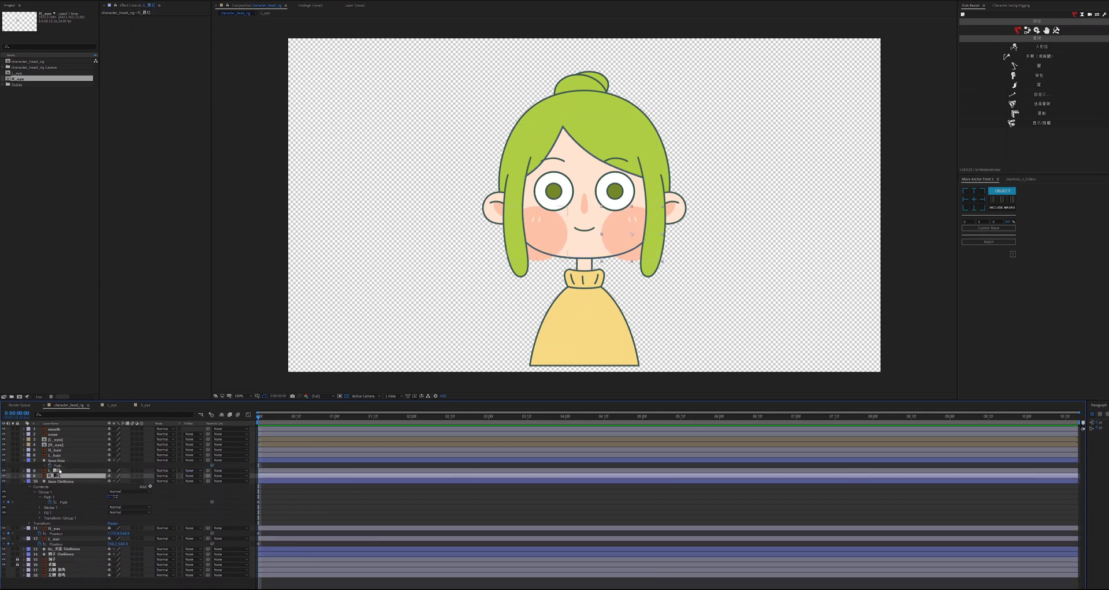
shift+click(56, 471)
key(ctrl+alt+shift+e)
click(174, 24)
click(185, 100)
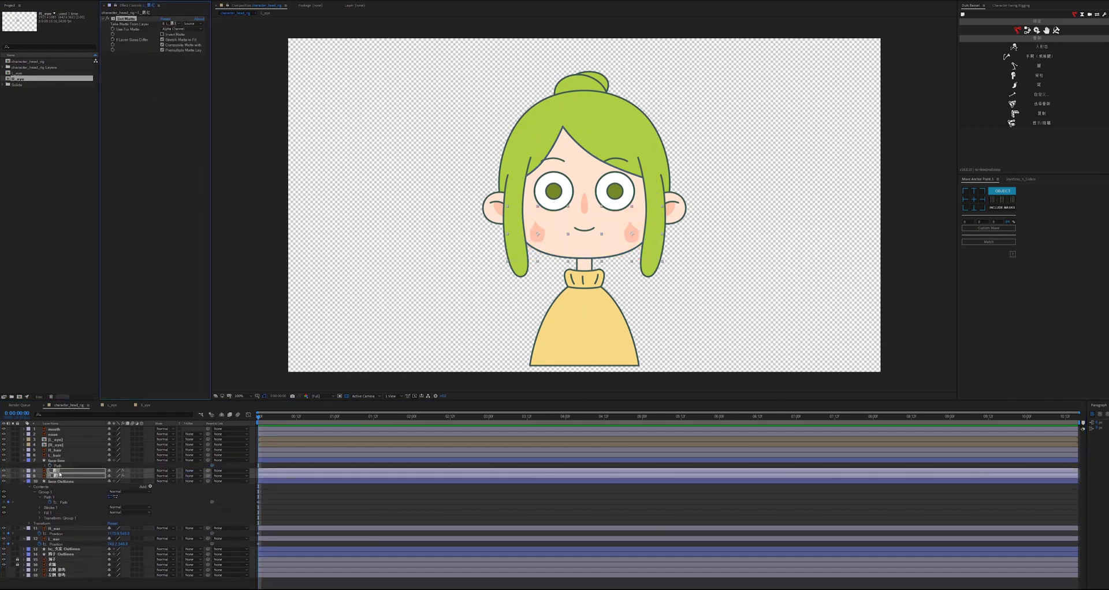
Step: Create shape layers from both blush vector layers and delete the originals
right_click(60, 474)
mouse_move(115, 426)
click(190, 448)
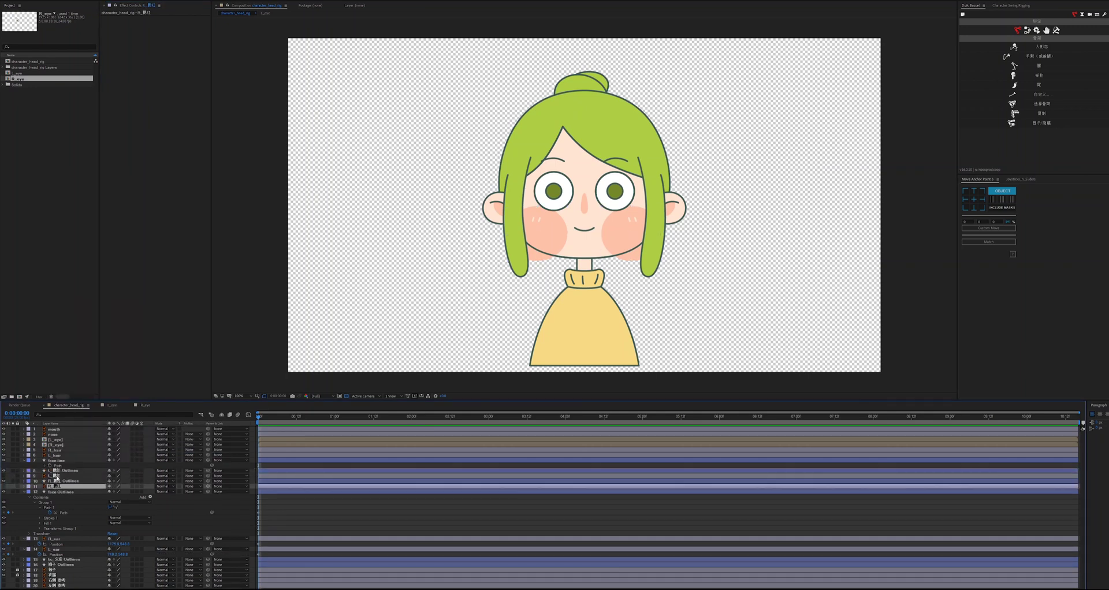
Step: Apply Set Matte to both blush outline layers, taking the matte from the face outlines layer
key(ctrl+alt+shift+e)
click(172, 23)
click(186, 100)
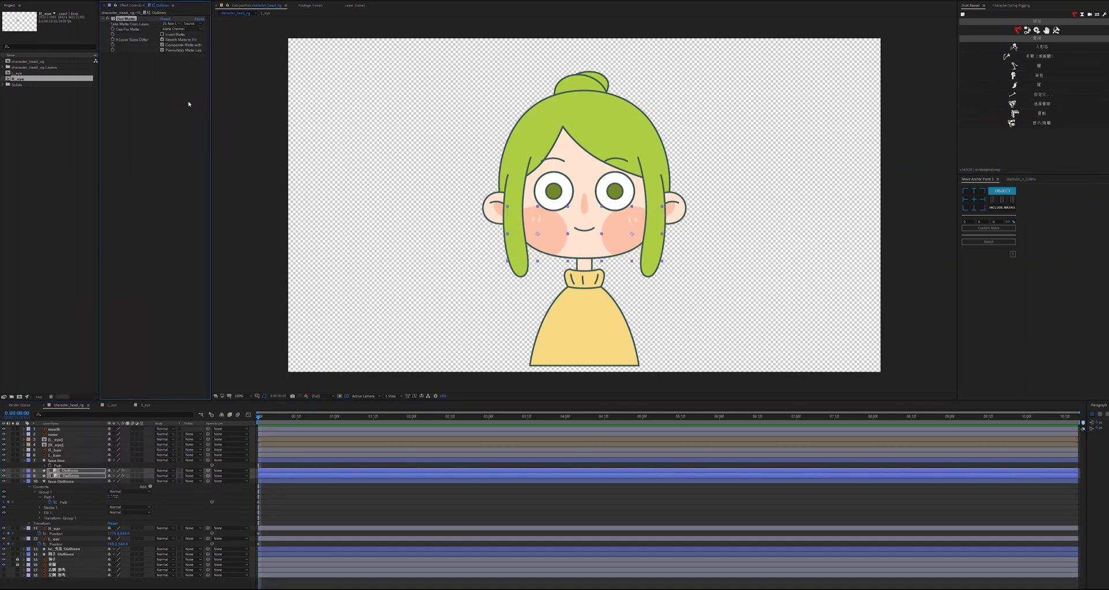
Step: Parent the face line layer to the face outlines layer and rename the face outlines layer to face
click(76, 509)
click(66, 482)
key(u)
drag(208, 460, 57, 482)
click(68, 482)
key(Return)
key(BackSpace)
Step: Collapse the ear layers and set Scale keyframes on the R_hair, L_hair and both eye layers
click(56, 466)
click(54, 461)
click(54, 455)
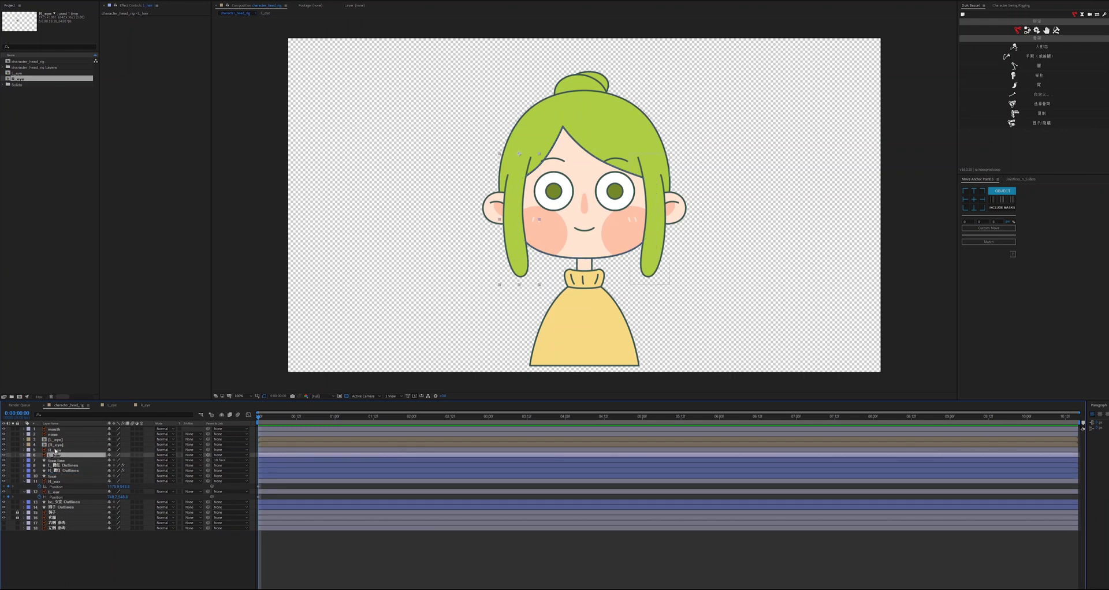
click(55, 450)
click(24, 482)
click(24, 487)
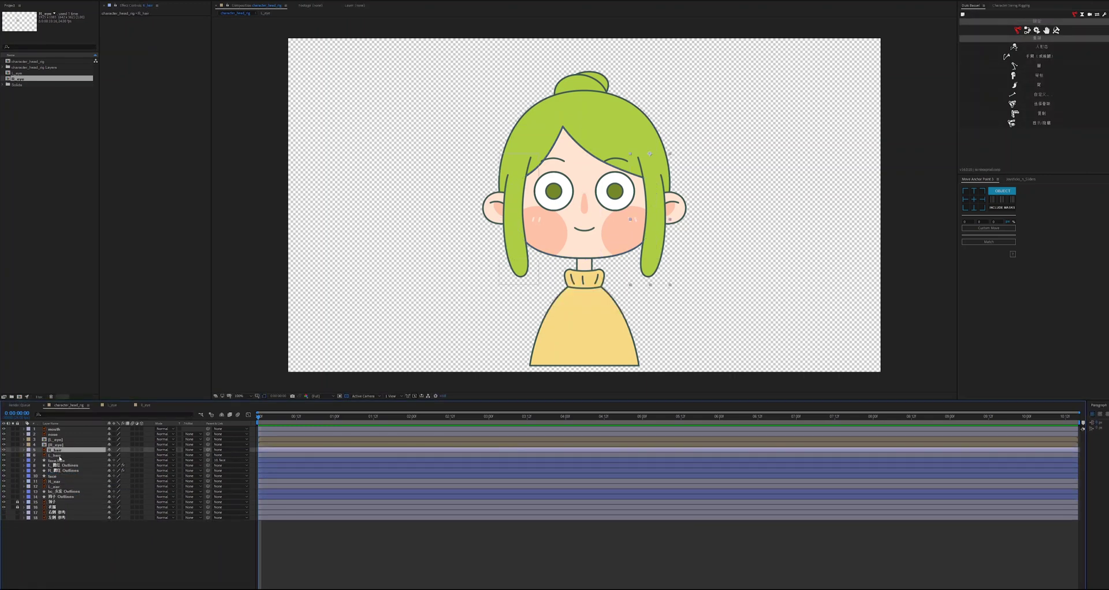
shift+click(55, 455)
key(s)
click(40, 455)
click(56, 445)
shift+click(55, 439)
key(p)
Step: Precompose the mouth layer into its own mouth composition and open it
click(58, 429)
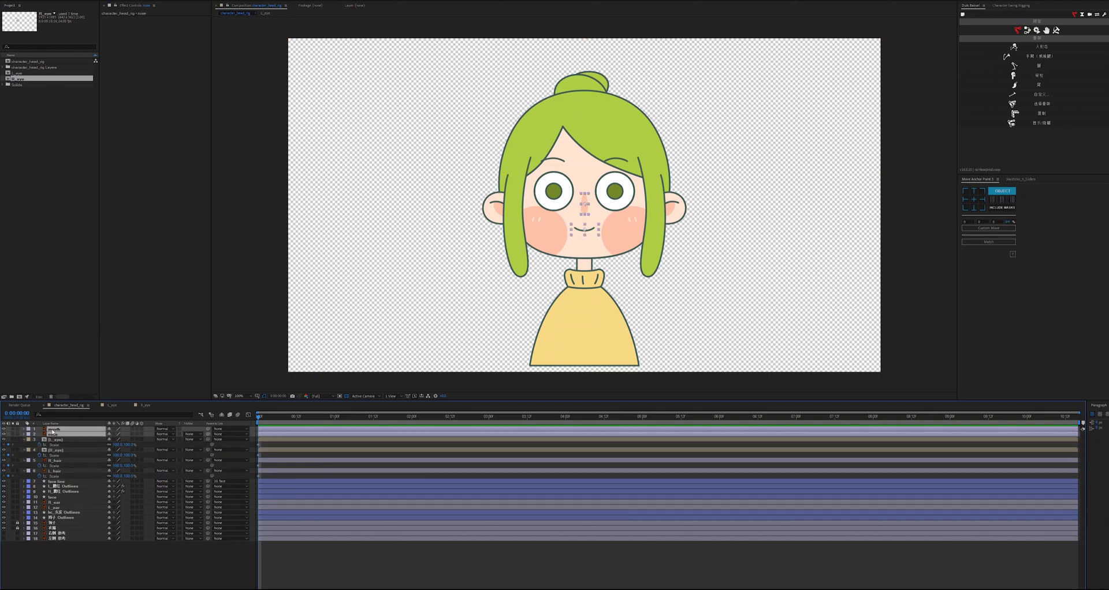
key(ctrl+shift+c)
key(Return)
click(60, 429)
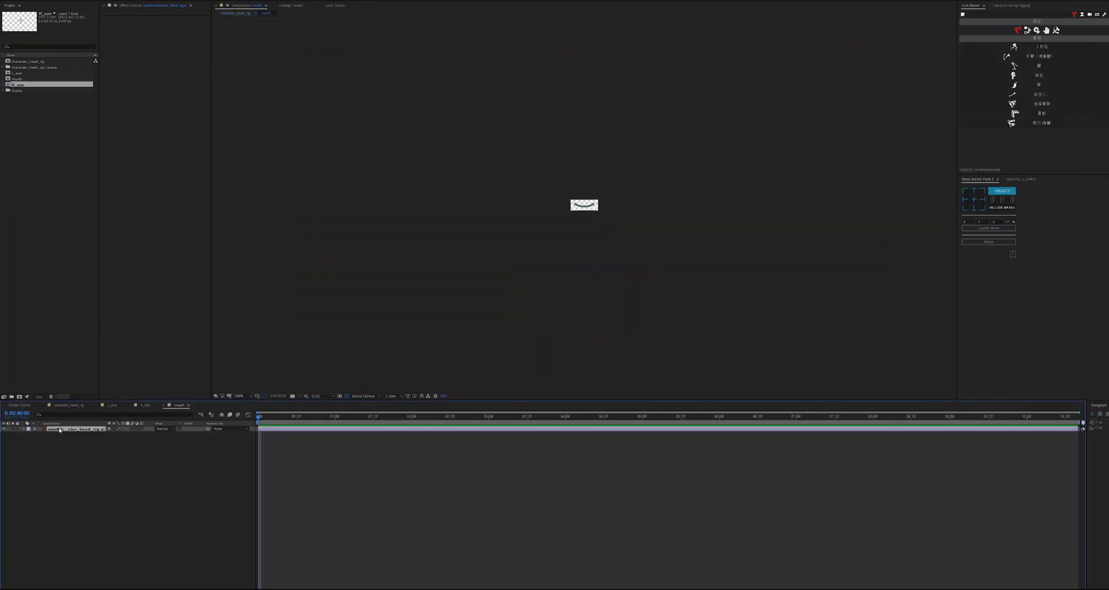
Step: Enlarge the mouth composition through its composition settings and return to the character_head_rig composition
right_click(19, 78)
click(31, 82)
drag(748, 187, 918, 215)
click(837, 298)
click(68, 405)
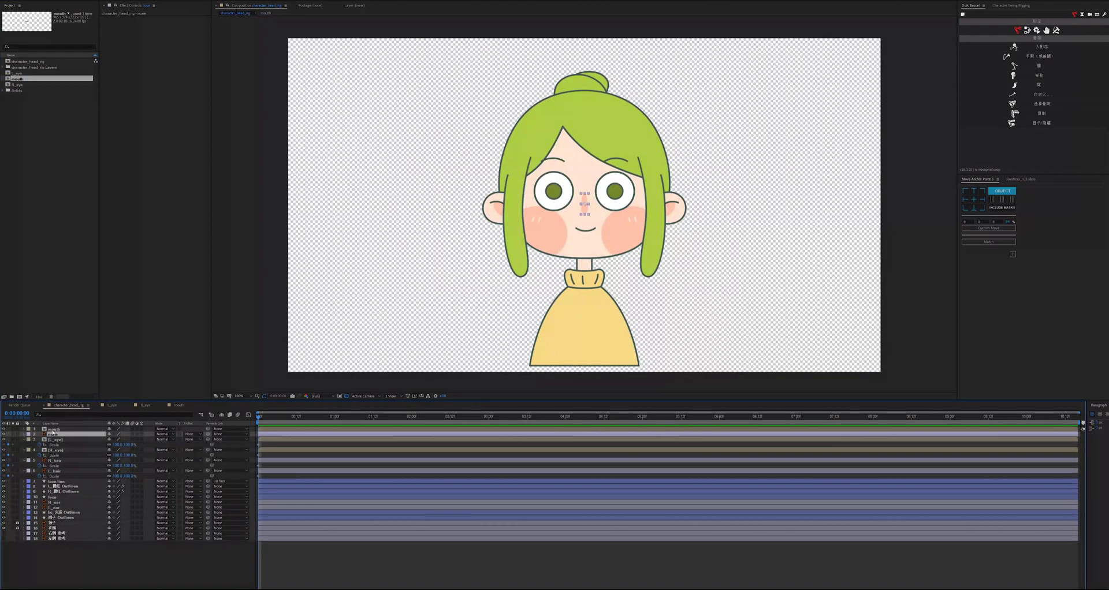
Step: Set a Position keyframe on the nose layer
shift+click(52, 436)
key(u)
click(63, 492)
click(58, 487)
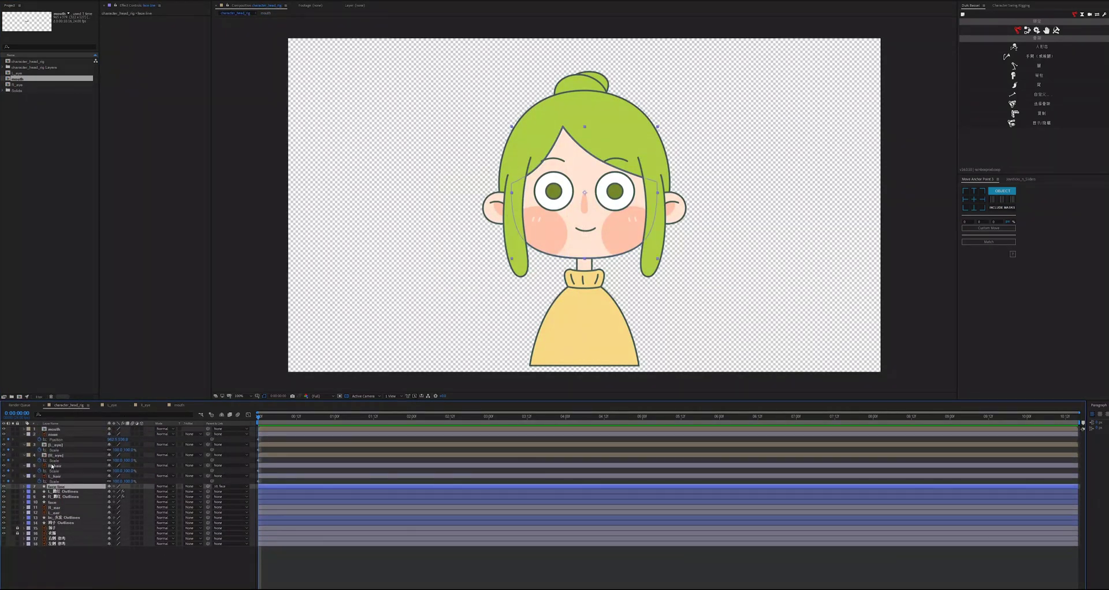
Step: Precompose all head layers from the mouth down to the hair bun as face
click(62, 523)
shift+click(53, 431)
key(ctrl+shift+c)
text(face)
key(Return)
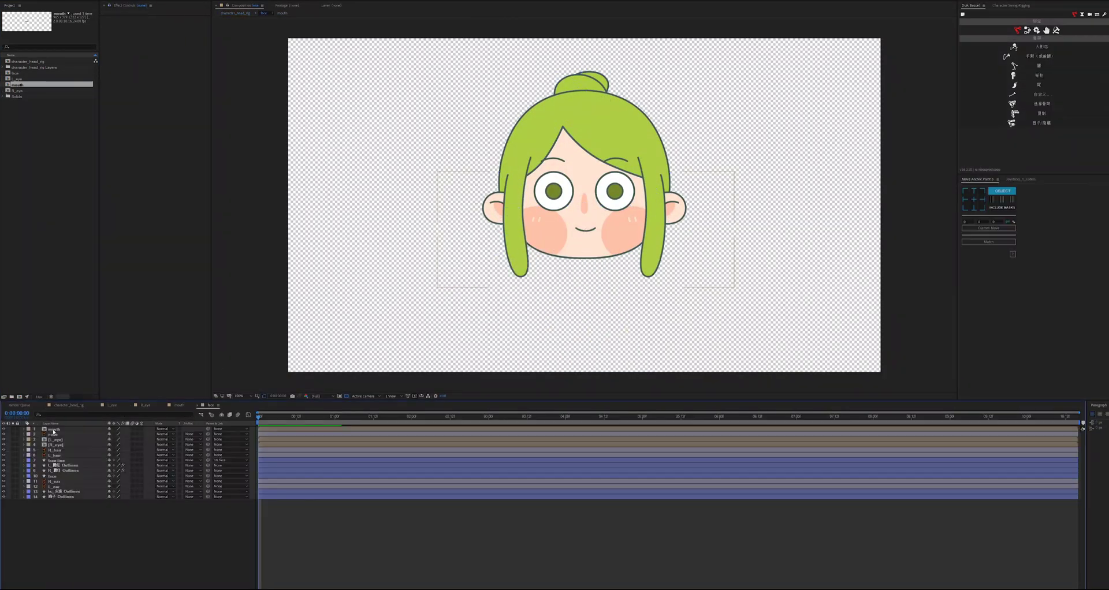
Step: Save the project and reveal the keyframed properties of all layers in the face composition
key(ctrl+s)
click(61, 497)
shift+click(55, 430)
key(u)
Step: Set Position keyframes on both blush outline layers
click(59, 518)
shift+click(59, 524)
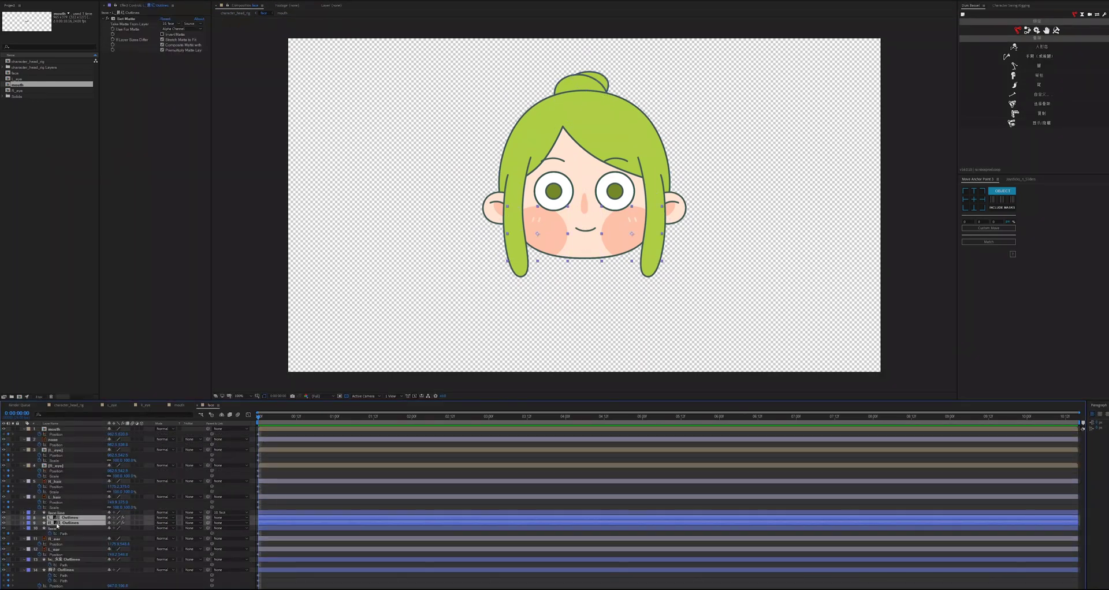
key(alt+shift+p)
click(55, 513)
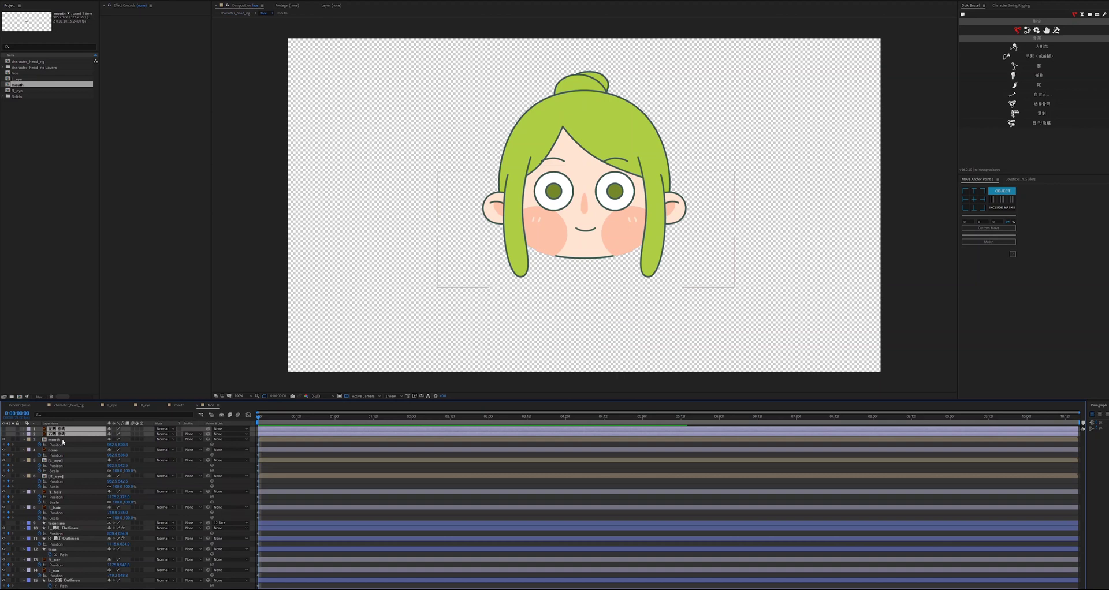
Step: Make the second reference layer visible, set its opacity to 40%, and show the timeline frame by frame
click(63, 450)
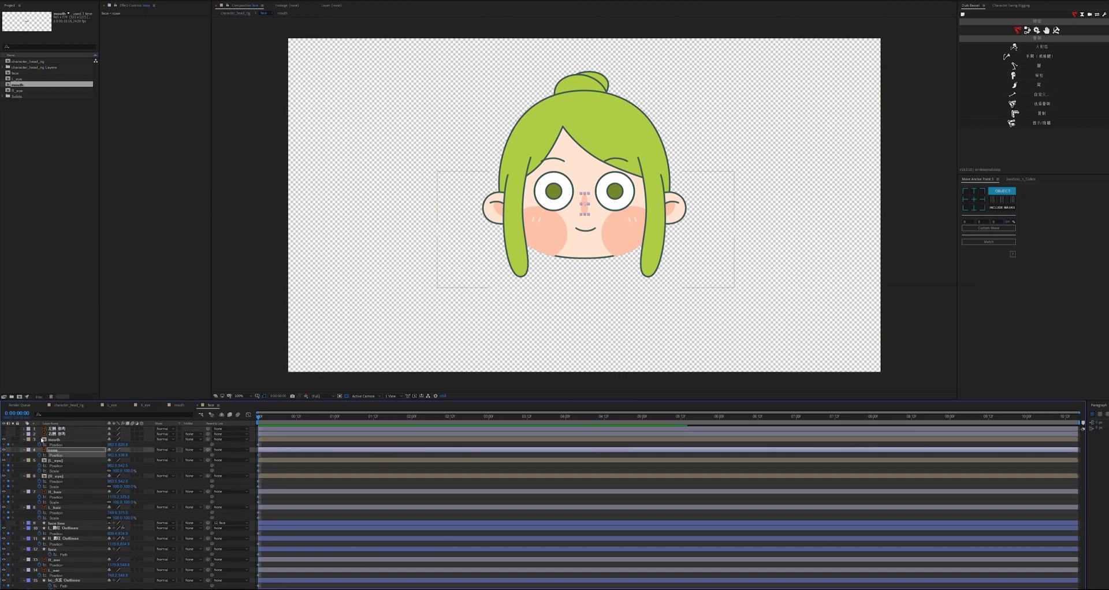
click(65, 429)
click(3, 434)
click(74, 435)
key(t)
click(111, 440)
text(40)
key(Return)
key(semicolon)
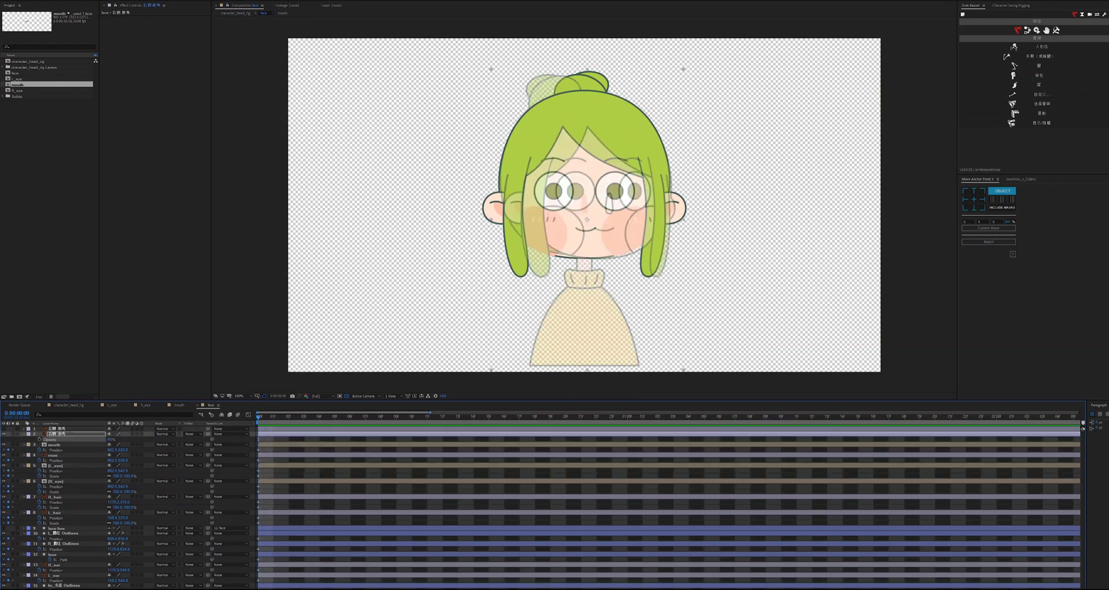
Step: Go to frame 1 and move the mouth sideways onto the mouth of the turned-head reference
key(Page_Down)
click(54, 445)
scroll(601, 254, up, 1)
drag(601, 258, 634, 257)
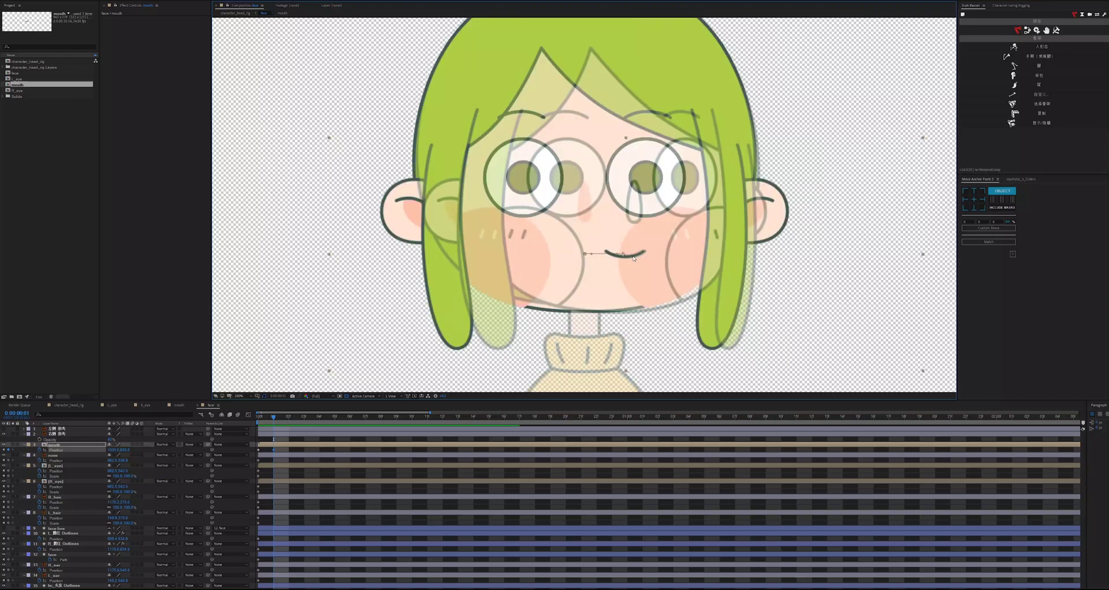
Step: Adjust the Position and Scale of the nose, eye and side hair layers at frame 1 to match the reference
drag(111, 461, 115, 542)
click(109, 477)
key(ctrl+Down)
key(ctrl+Down)
key(ctrl+Down)
Step: Hide the face line layer from the timeline and move the blush outlines onto the reference cheeks
click(222, 415)
click(81, 528)
click(98, 539)
key(ctrl+Down)
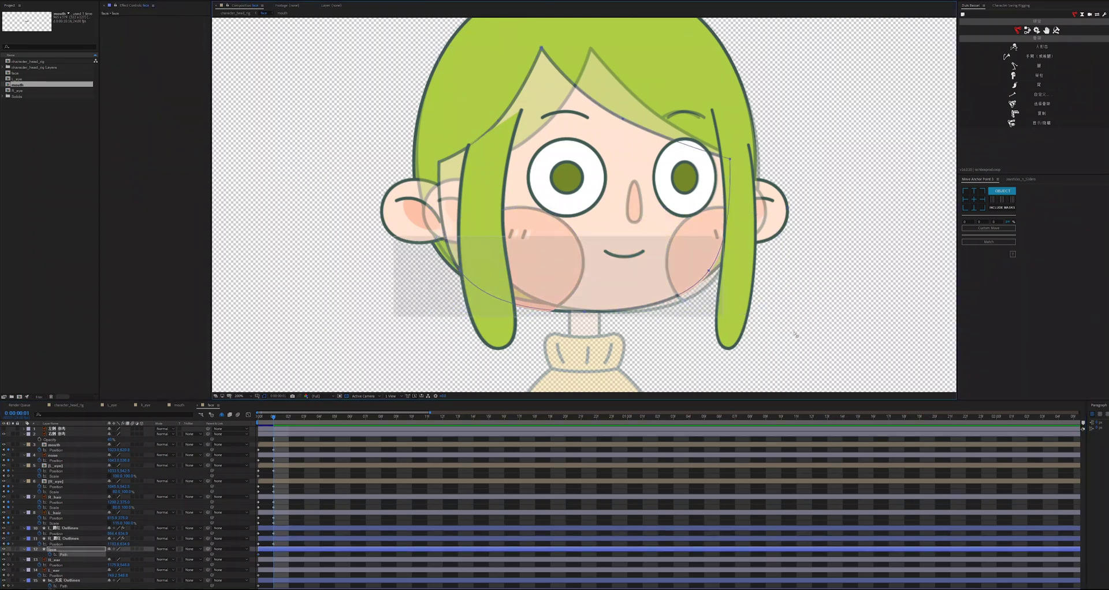
Step: Reshape the face path at frame 1 so its jaw, side and hairline points follow the reference
drag(394, 236, 795, 334)
drag(461, 271, 474, 270)
drag(409, 154, 600, 294)
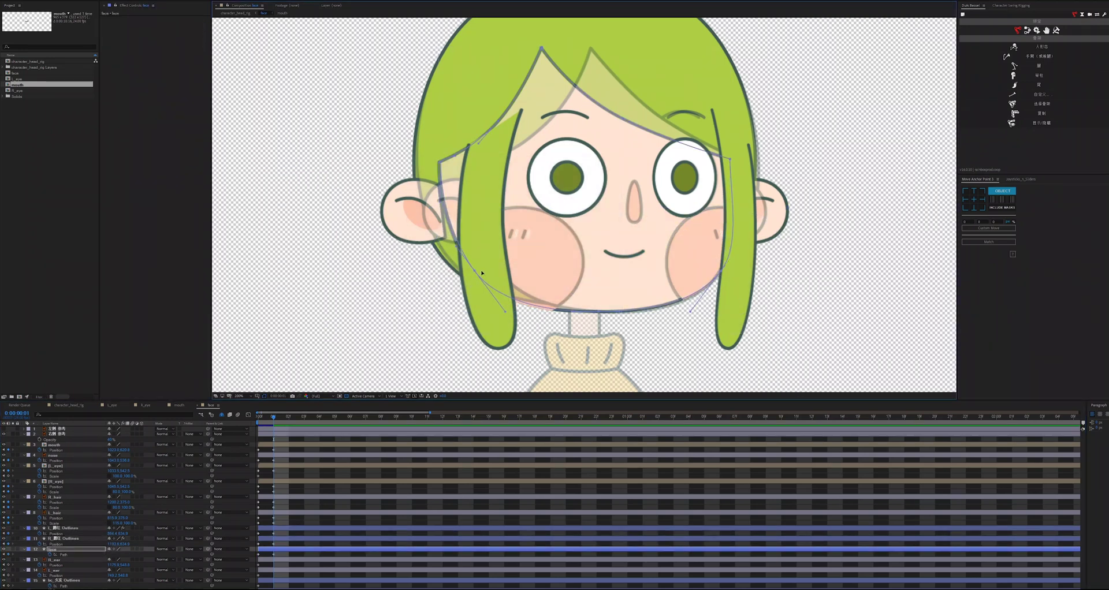
drag(482, 272, 500, 274)
drag(491, 36, 679, 146)
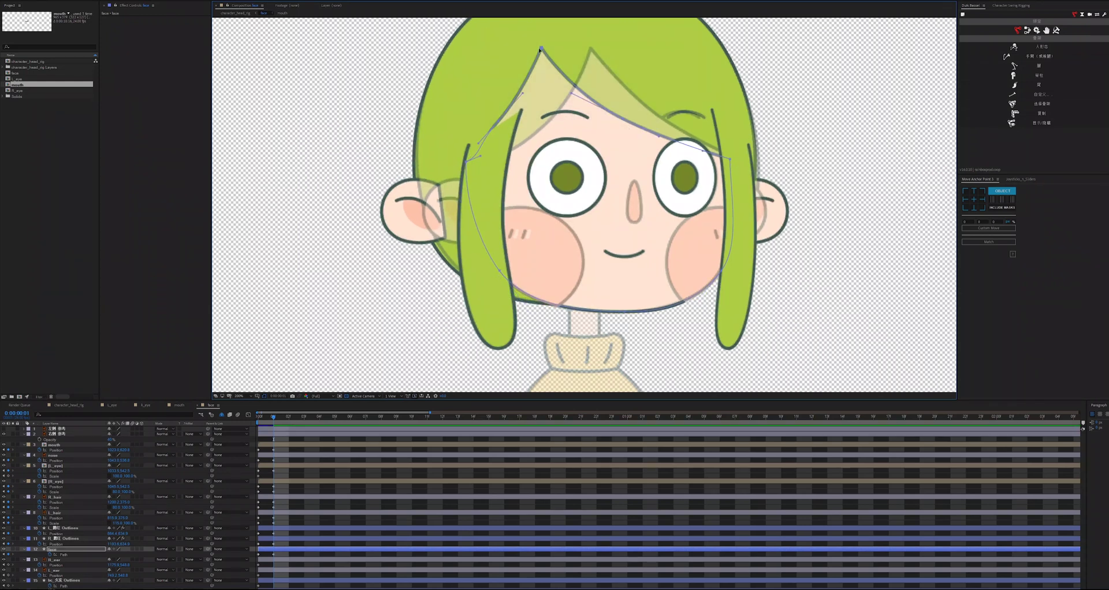
drag(542, 49, 590, 49)
drag(480, 156, 520, 147)
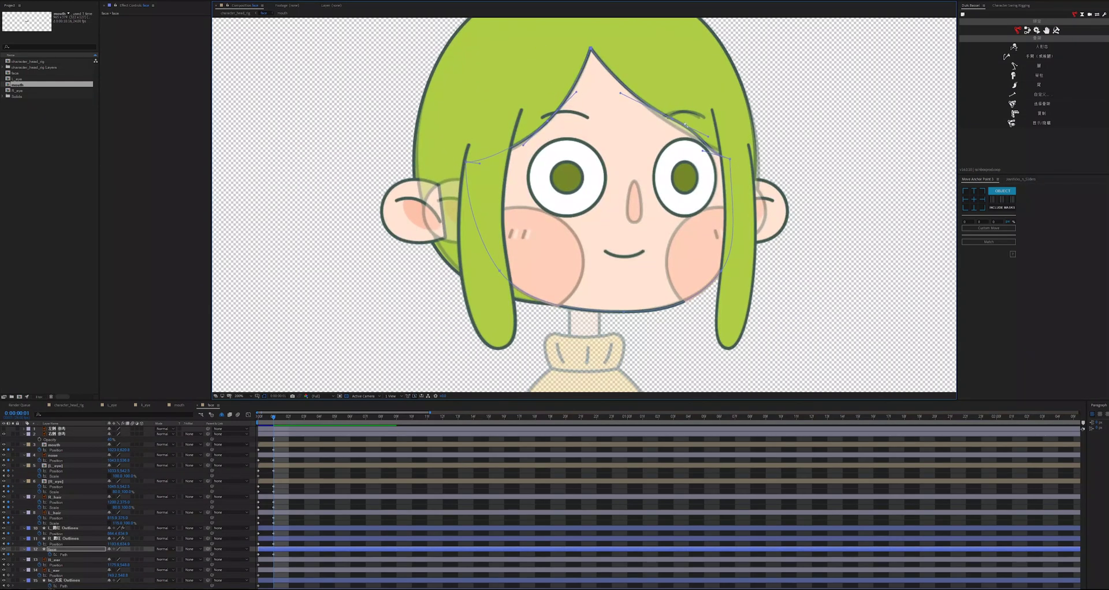
Step: Fine-tune the hairline and side points of the face path against the reference, undoing unwanted adjustments
drag(591, 49, 587, 51)
drag(621, 93, 620, 89)
drag(668, 118, 669, 122)
key(ctrl+z)
drag(730, 159, 731, 153)
drag(731, 196, 732, 195)
key(ctrl+z)
key(ctrl+z)
key(ctrl+z)
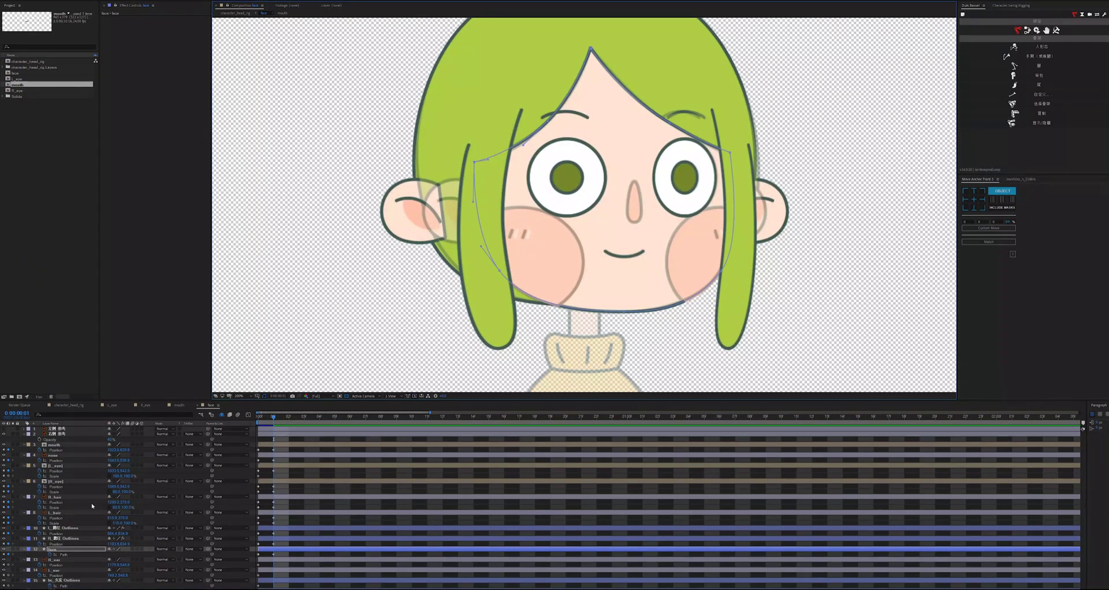
key(ctrl+z)
key(ctrl+z)
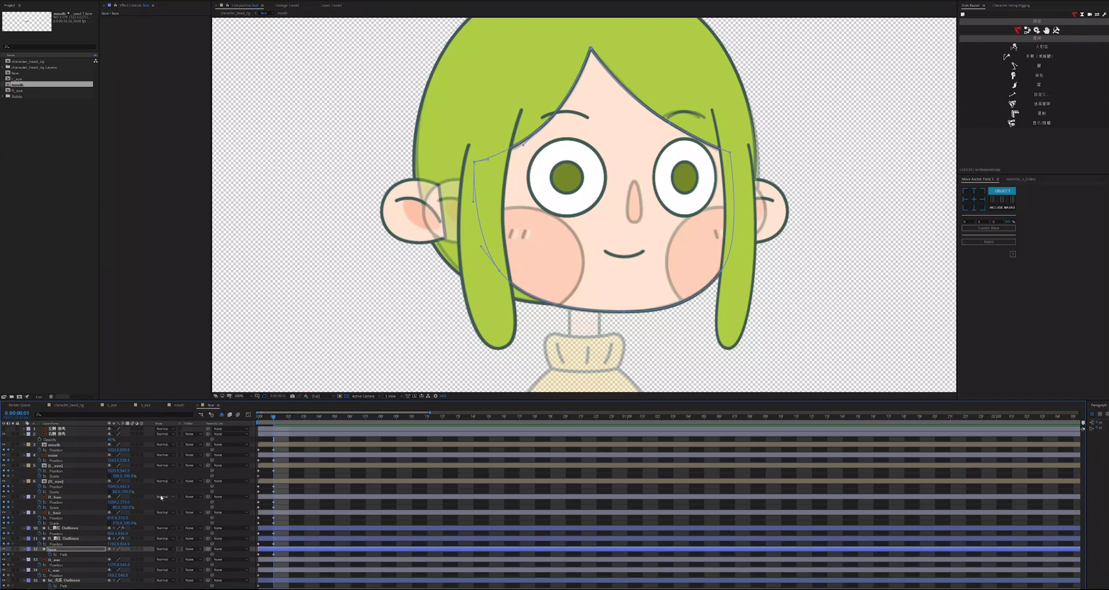
Step: Move the R_ear and L_ear layers onto the reference ears at frame 1
click(55, 559)
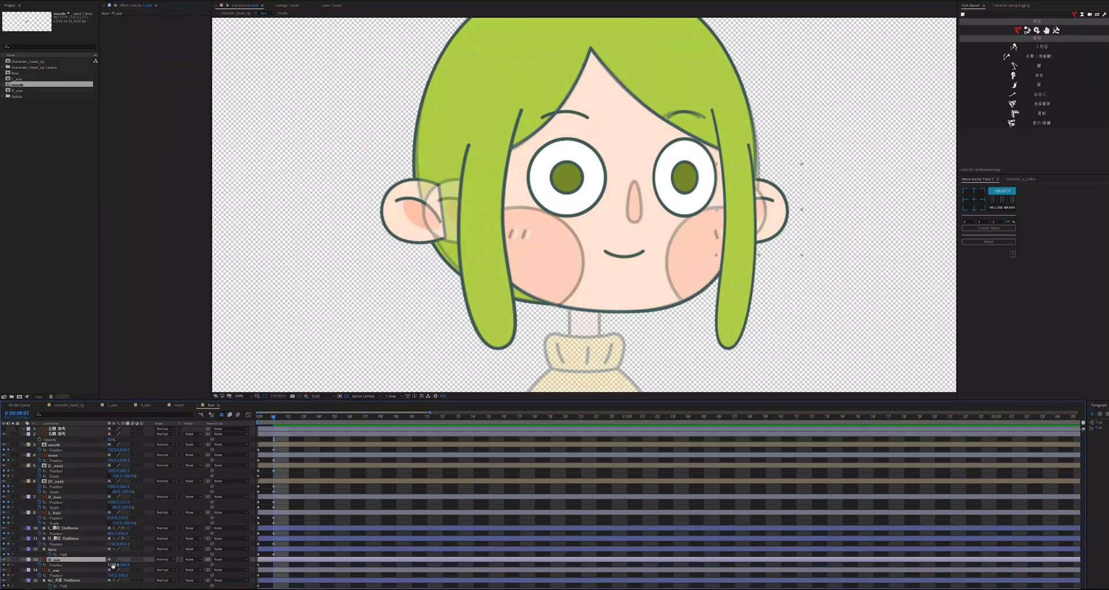
drag(114, 576, 136, 585)
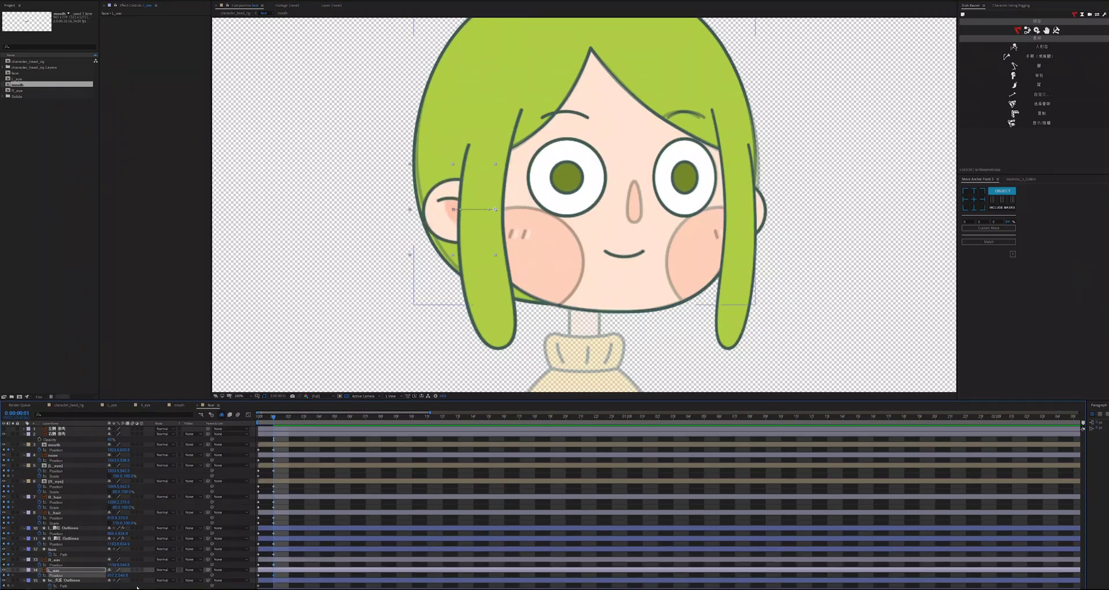
Step: Move and rotate the hair bun outlines at frame 1 to match the reference bun
click(70, 581)
scroll(584, 204, up, 5)
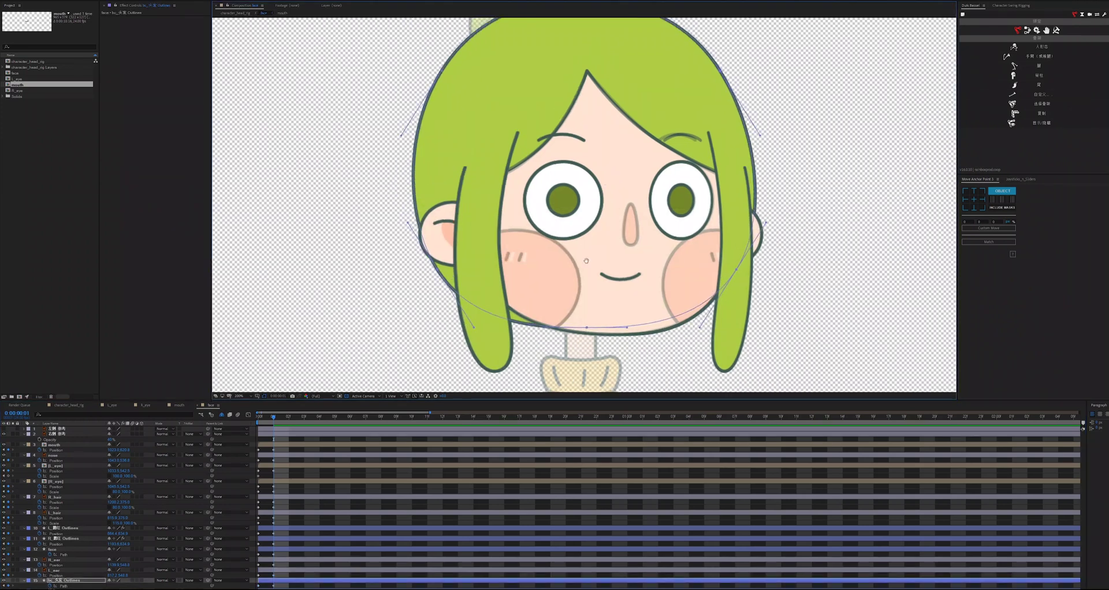
click(537, 135)
drag(537, 135, 501, 141)
key(w)
key(v)
scroll(332, 237, up, 3)
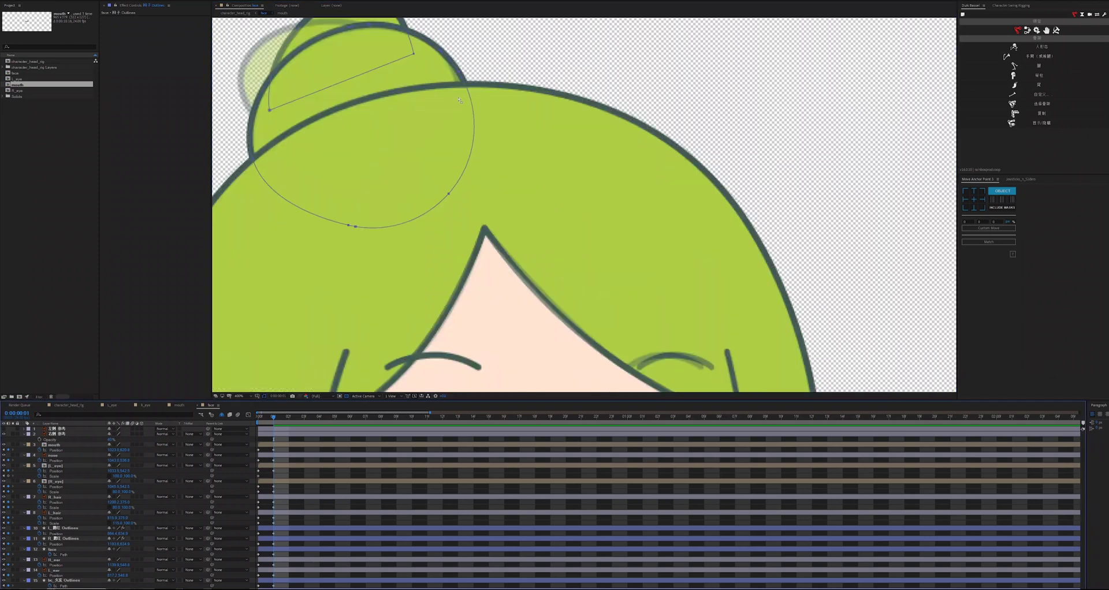
Step: Reshape the upper bun outline path at frame 1 so its points and handles follow the reference bun
click(63, 589)
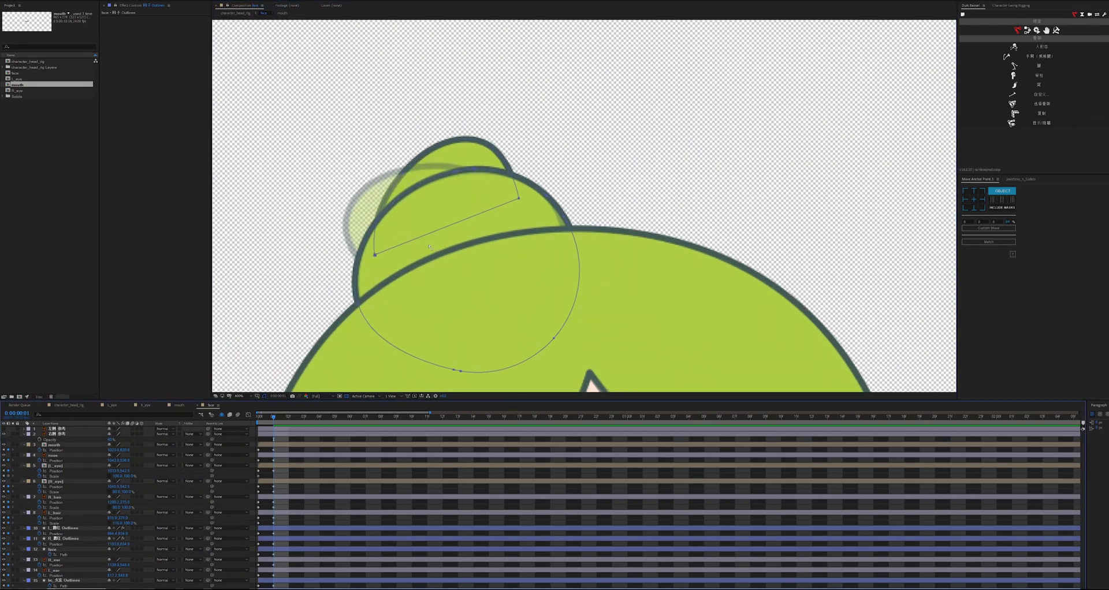
drag(425, 109, 363, 190)
drag(318, 254, 327, 254)
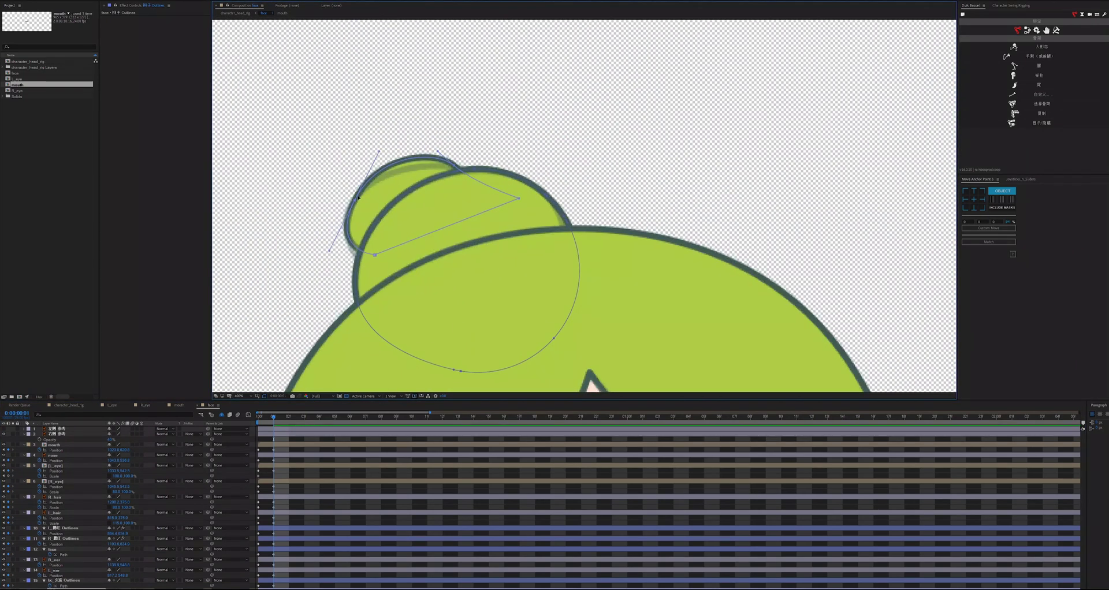
drag(438, 152, 466, 165)
drag(378, 155, 377, 162)
drag(375, 254, 329, 250)
key(comma)
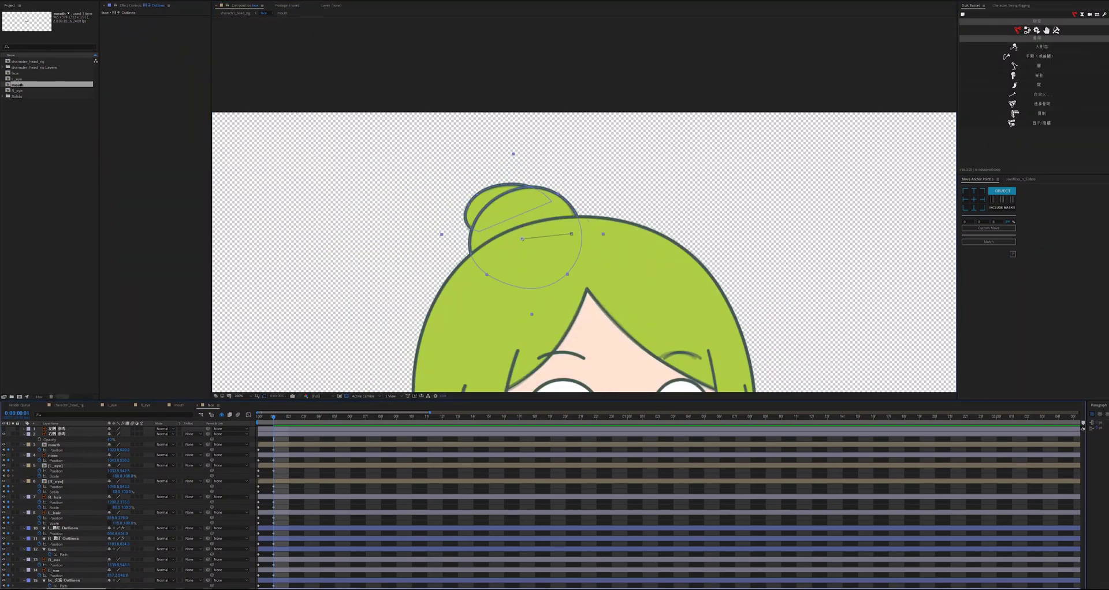
key(comma)
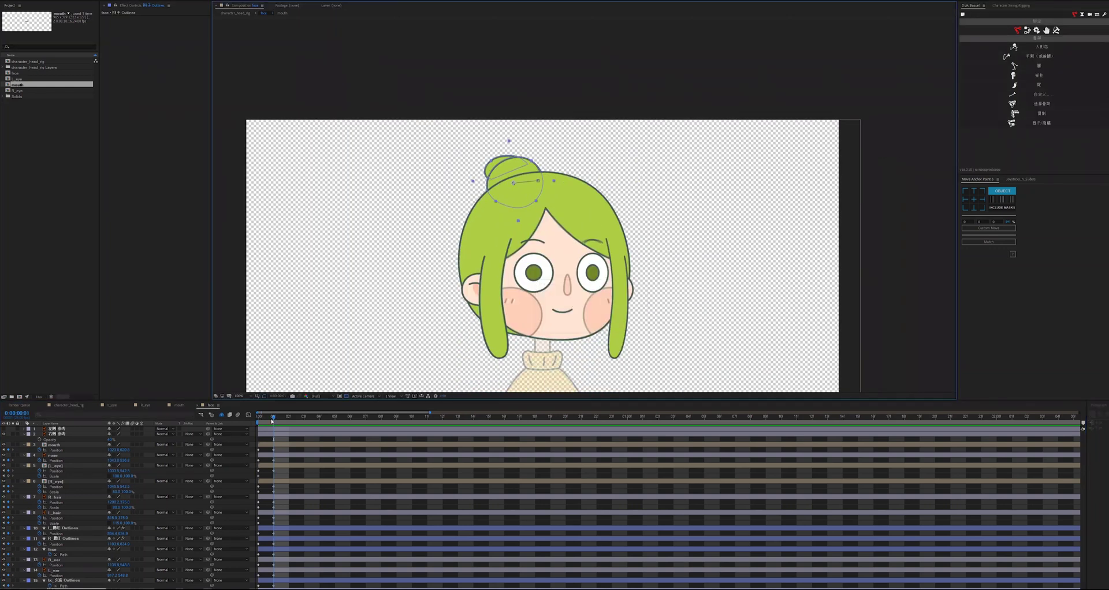
Step: Set origin-pose keyframes at frame 2 for all the head rig layers with Joysticks 'n Sliders
drag(272, 421, 289, 421)
shift+click(55, 445)
click(1021, 179)
click(974, 222)
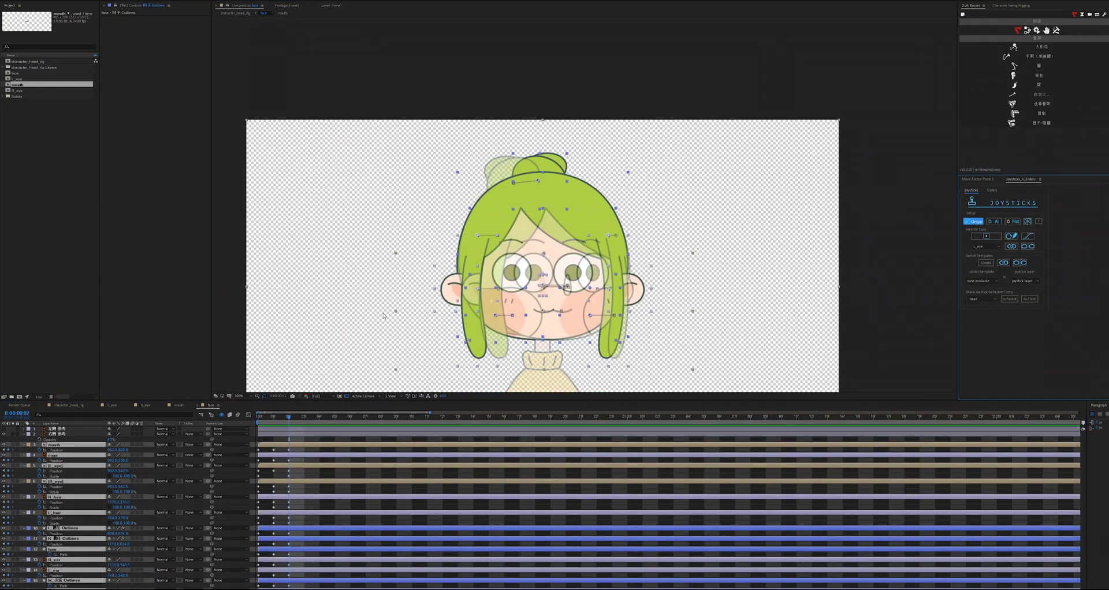
Step: Switch to the opposite side reference layer and set its opacity to 40%
click(74, 429)
key(t)
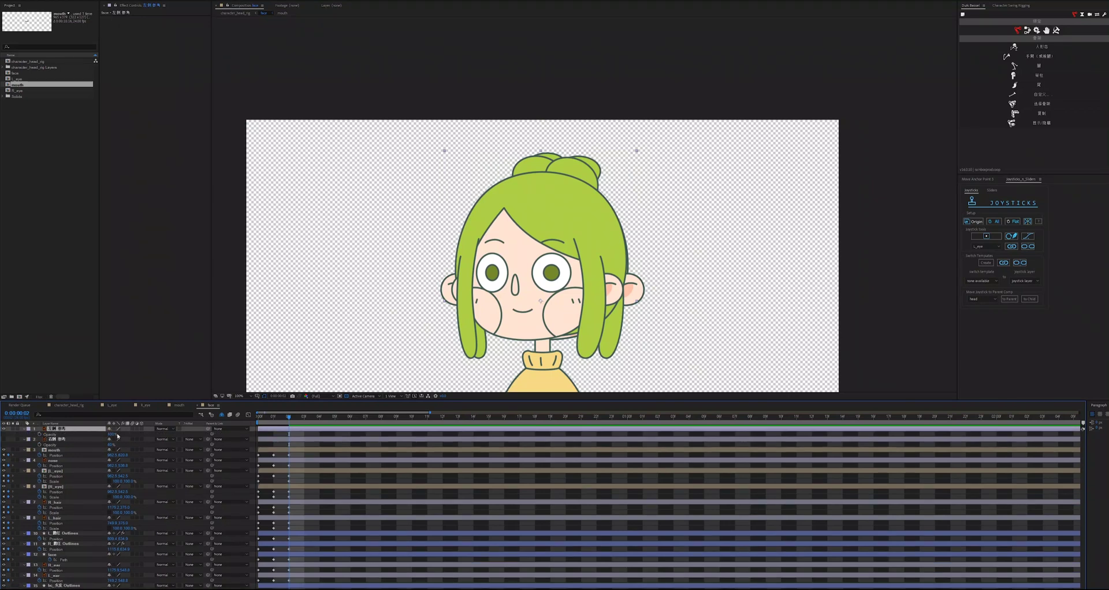
click(110, 434)
text(40)
click(139, 446)
Step: Move the mouth and nose layers onto the opposite side reference at frame 2
click(55, 450)
scroll(533, 311, up, 1)
drag(110, 455, 87, 469)
Step: Set L_eye's horizontal scale to 80% at frame 2 and move both eyes onto the reference eyes
click(118, 482)
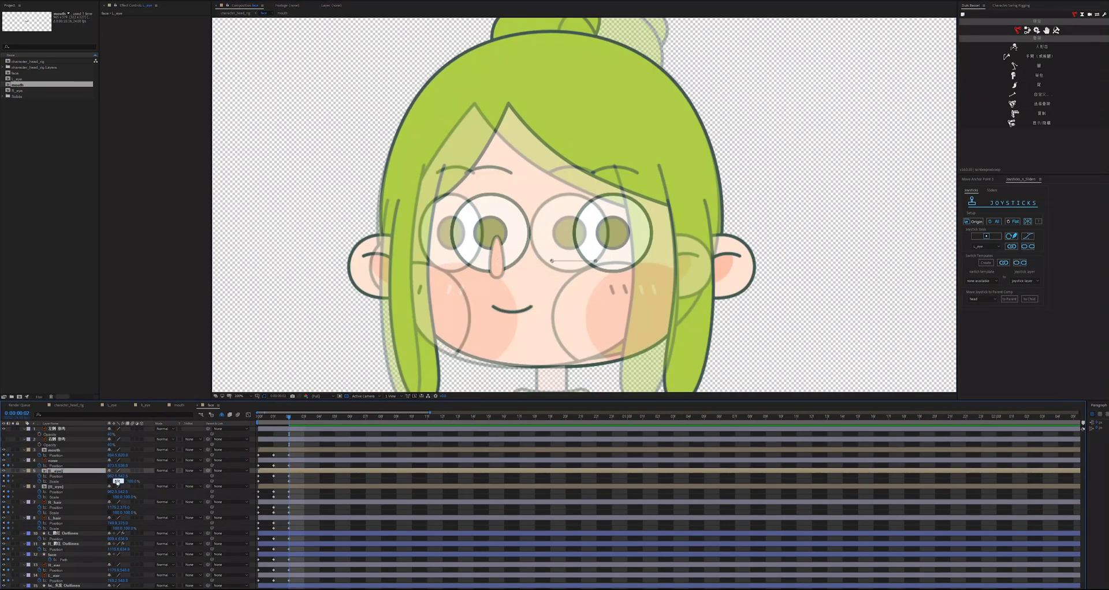
text(80)
key(Return)
drag(291, 419, 285, 421)
click(117, 481)
text(100.0,100.0)
key(Return)
key(Page_Down)
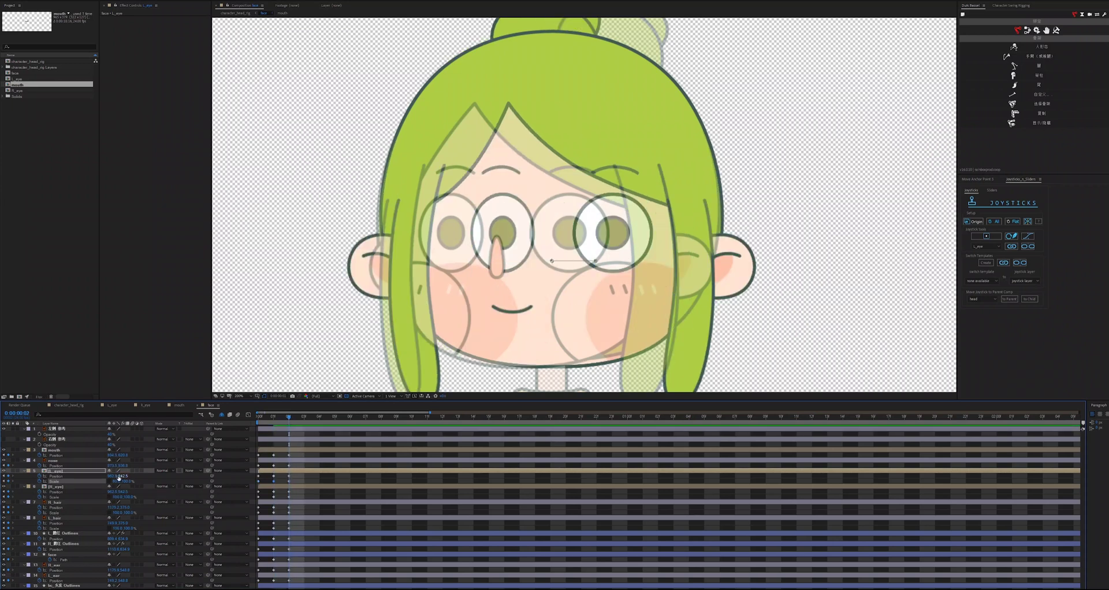
drag(111, 476, 86, 477)
click(91, 492)
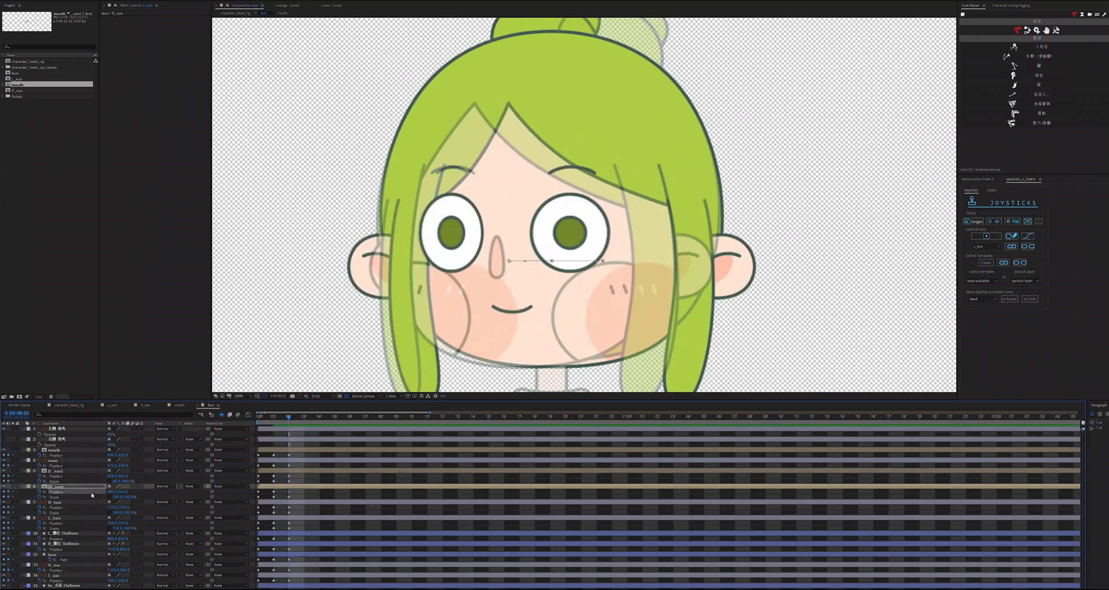
Step: Move R_hair and L_hair onto the reference at frame 2 and set L_hair's horizontal scale to 80%
click(63, 514)
key(Return)
drag(112, 507, 93, 509)
click(117, 528)
text(80)
key(Return)
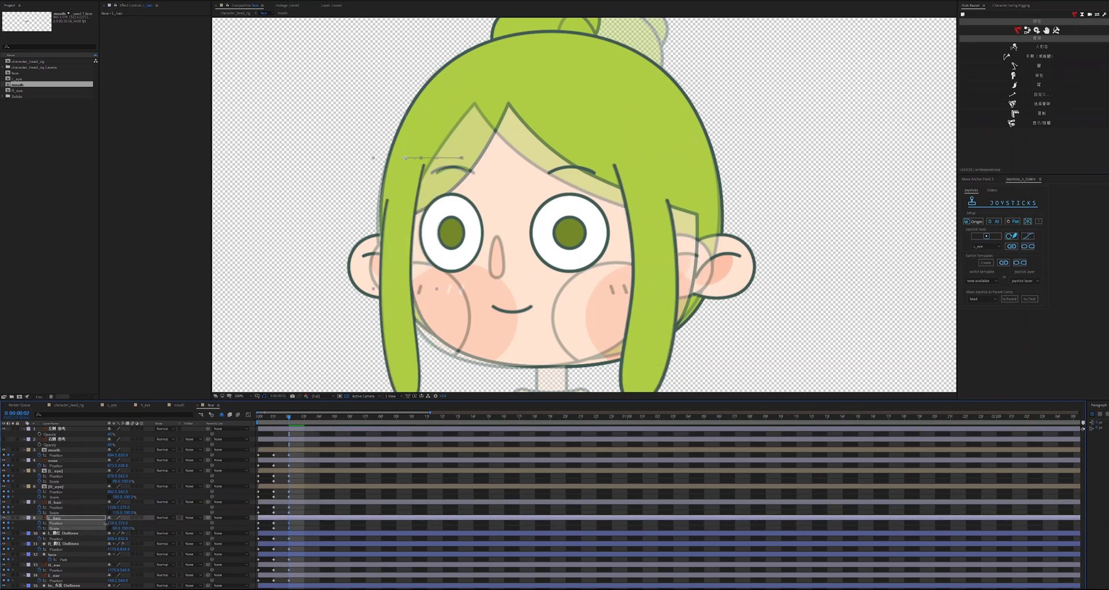
Step: Move the two blush outline layers onto the reference cheeks at frame 2
click(64, 534)
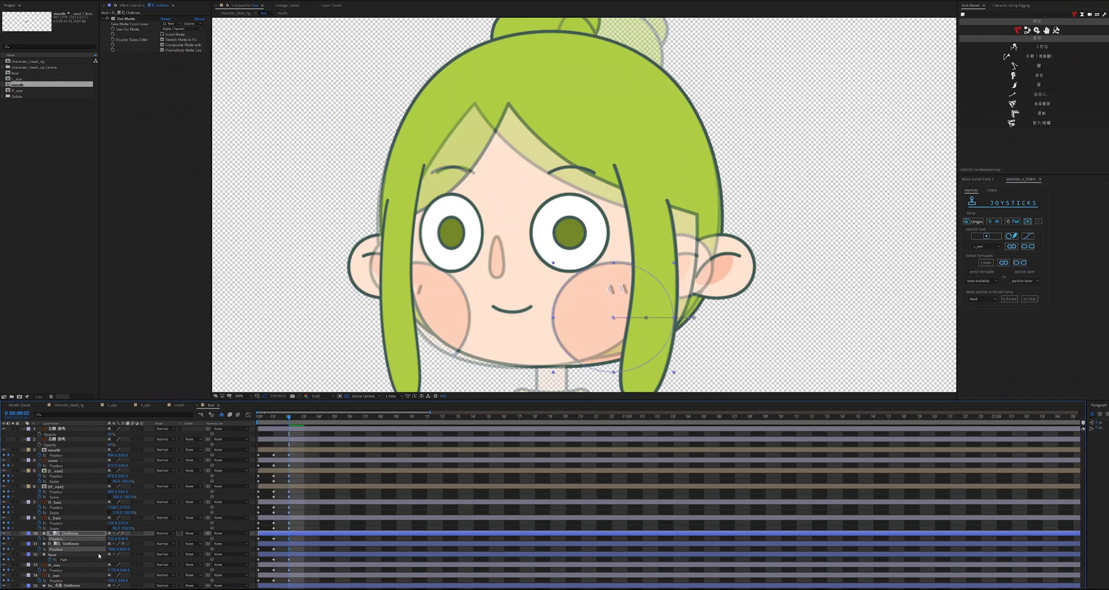
key(ctrl+Down)
key(ctrl+Down)
Step: Reshape the face path at frame 2 so its jaw, side and hairline points follow the opposite side reference
scroll(686, 367, down, 1)
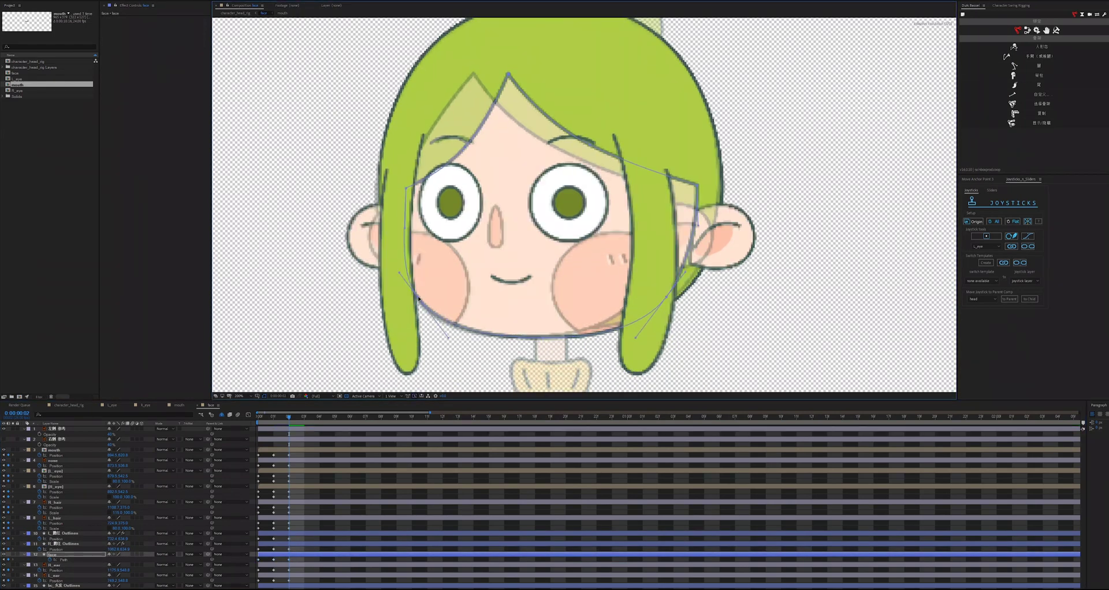
drag(667, 299, 638, 299)
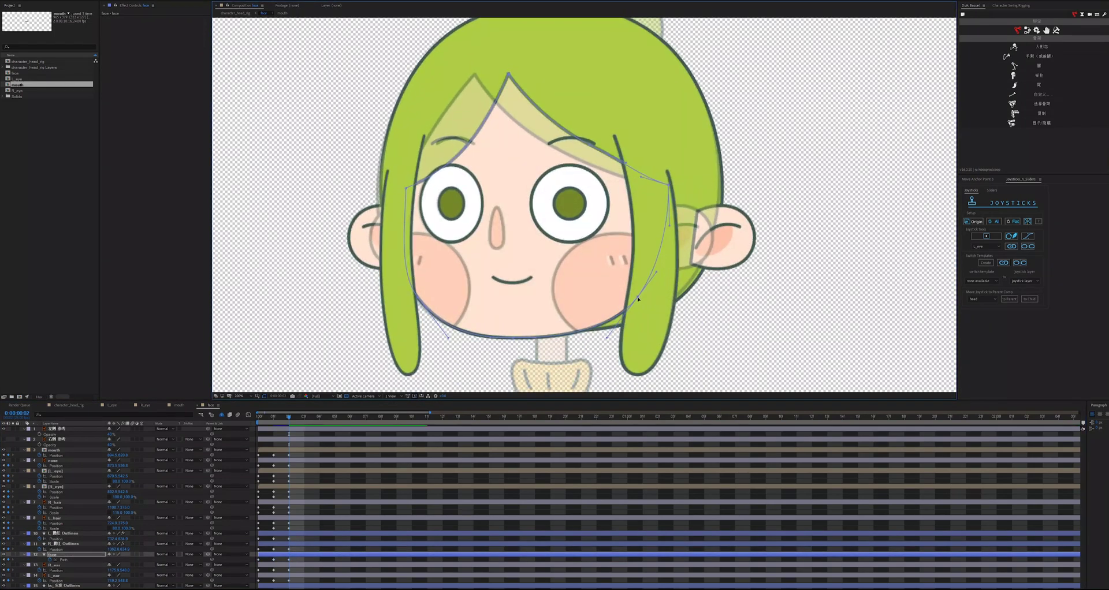
drag(617, 198, 440, 61)
drag(508, 75, 474, 75)
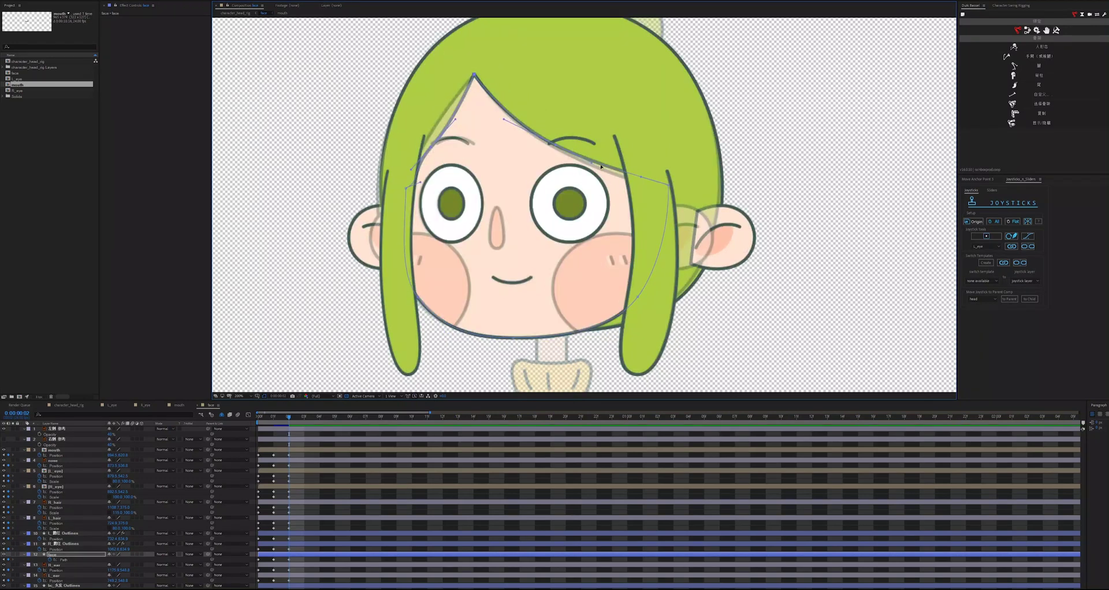
drag(592, 163, 641, 182)
drag(431, 148, 448, 105)
key(ctrl+z)
drag(420, 182, 412, 173)
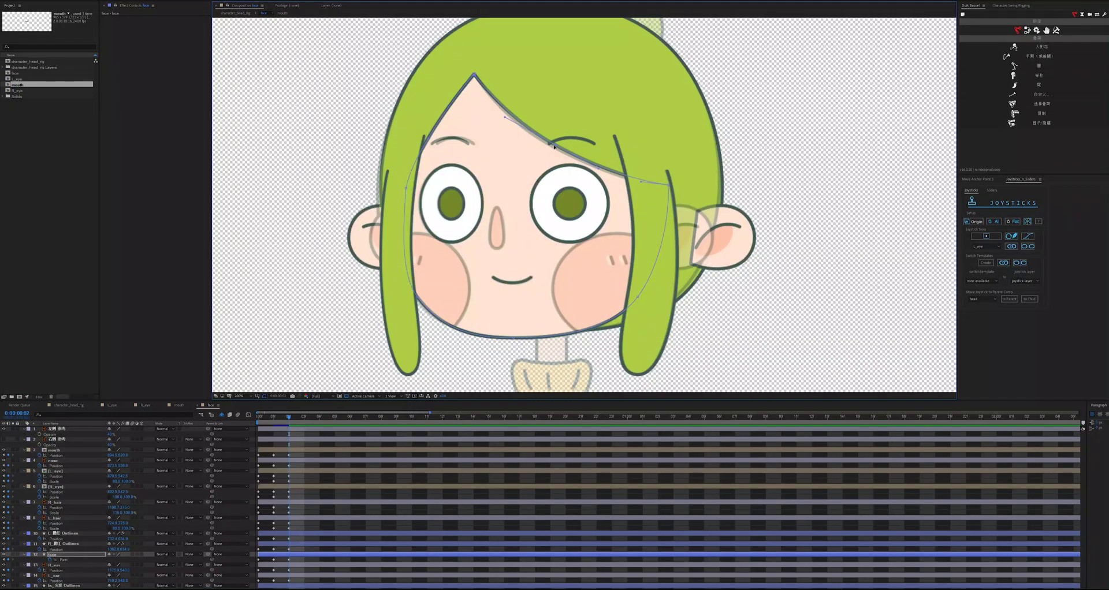
Step: Move R_ear and L_ear onto the reference ears at frame 2, hiding the side hair temporarily to check them
click(60, 568)
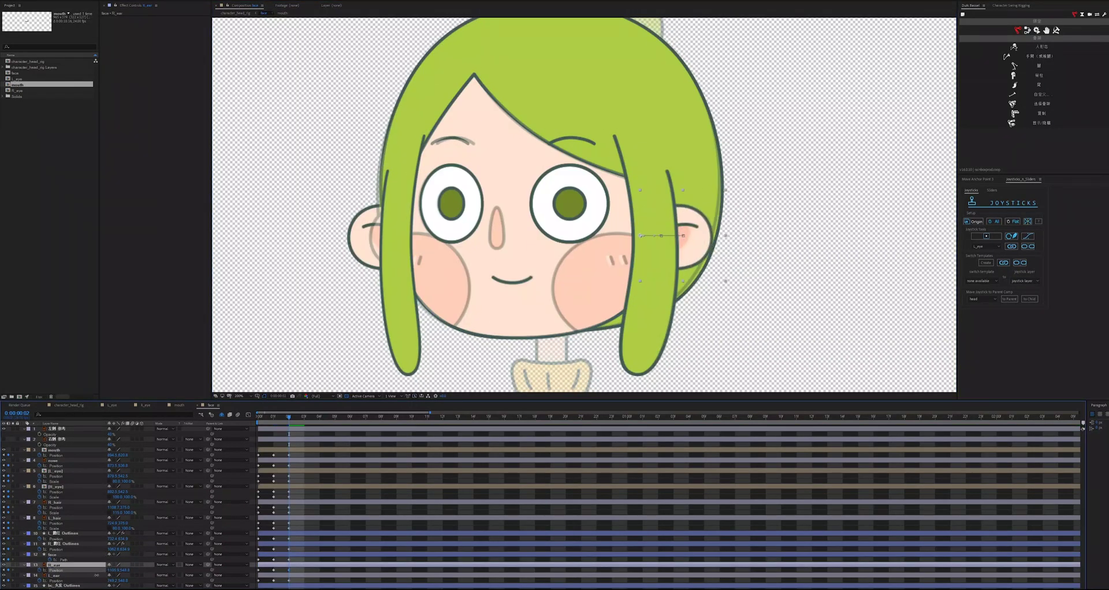
drag(126, 586, 127, 586)
click(63, 519)
shift+click(60, 503)
click(4, 503)
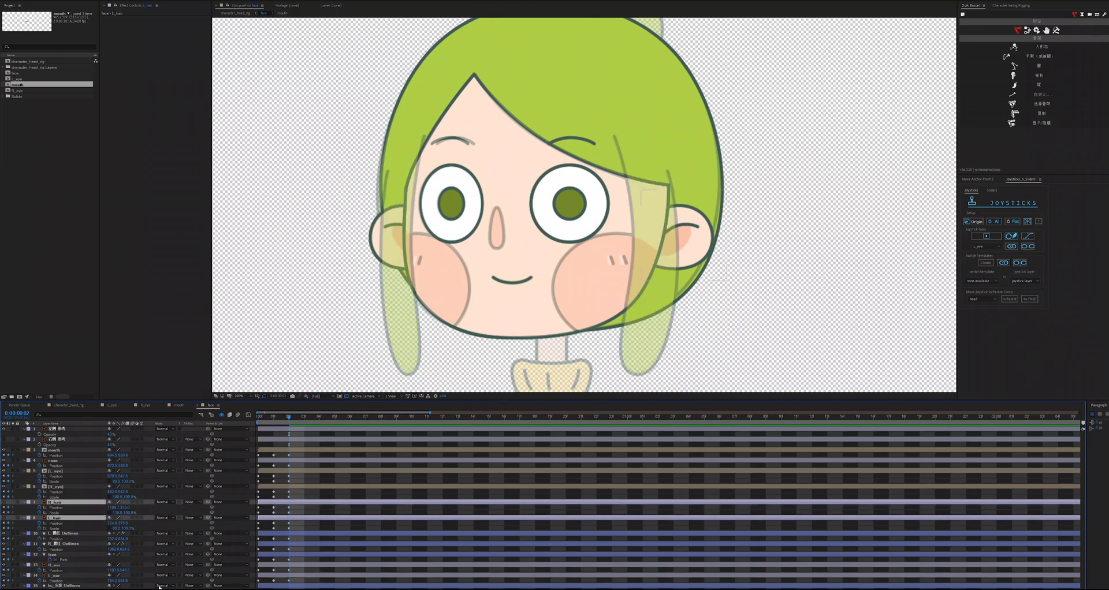
click(4, 502)
Step: Adjust the back hair outline at frame 2 to match the reference head contour
click(65, 585)
click(547, 332)
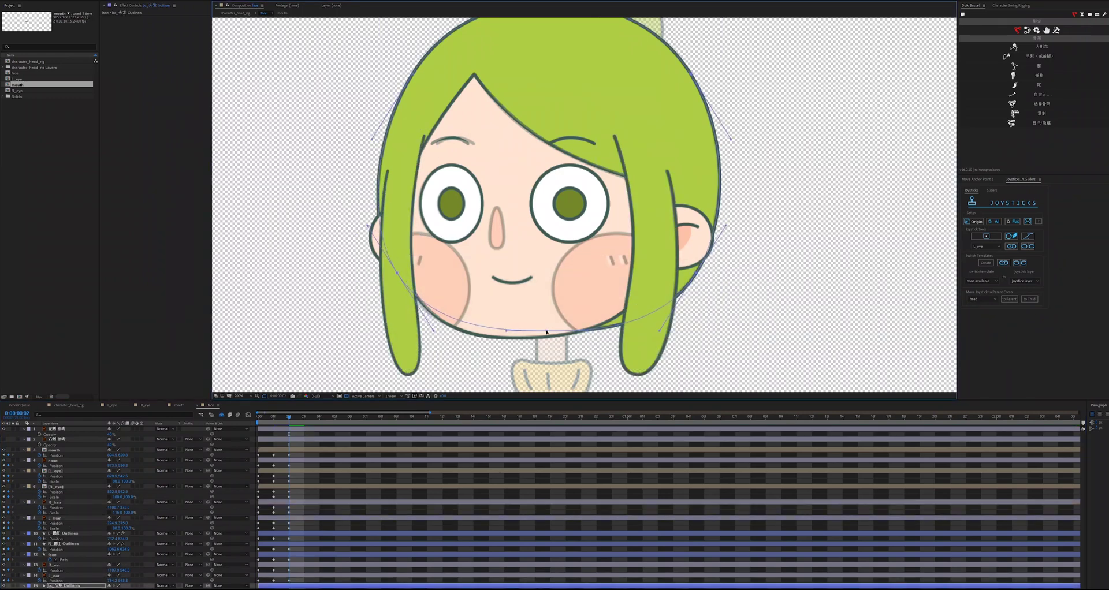
scroll(532, 127, down, 1)
Step: Move and rotate the hair bun outlines at frame 2 to match the opposite side reference bun
drag(532, 127, 487, 214)
scroll(488, 214, up, 1)
click(462, 176)
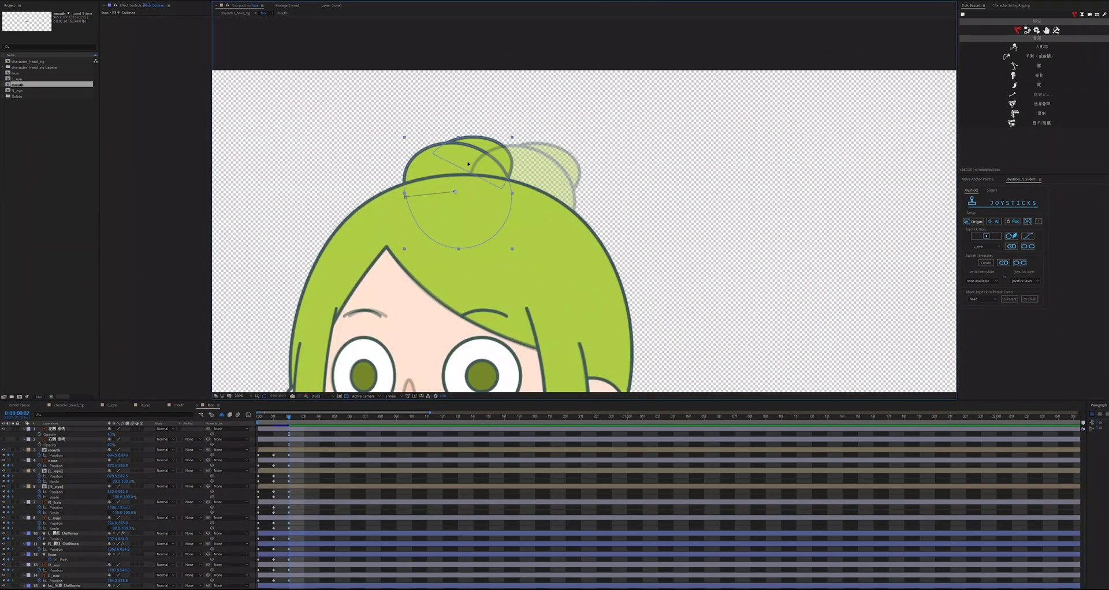
drag(462, 175, 573, 170)
key(w)
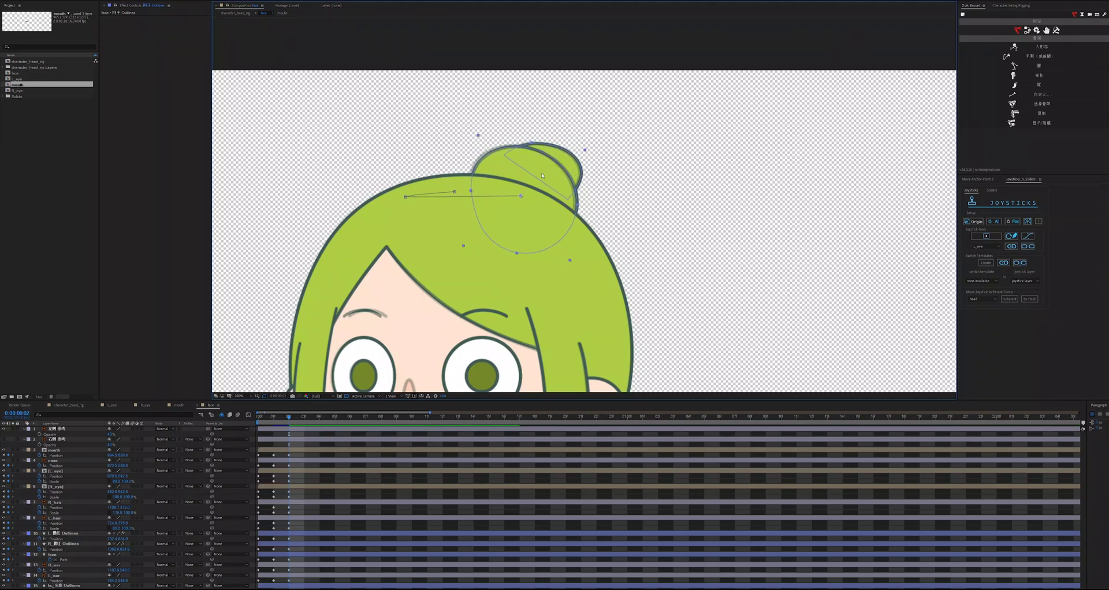
scroll(602, 107, down, 2)
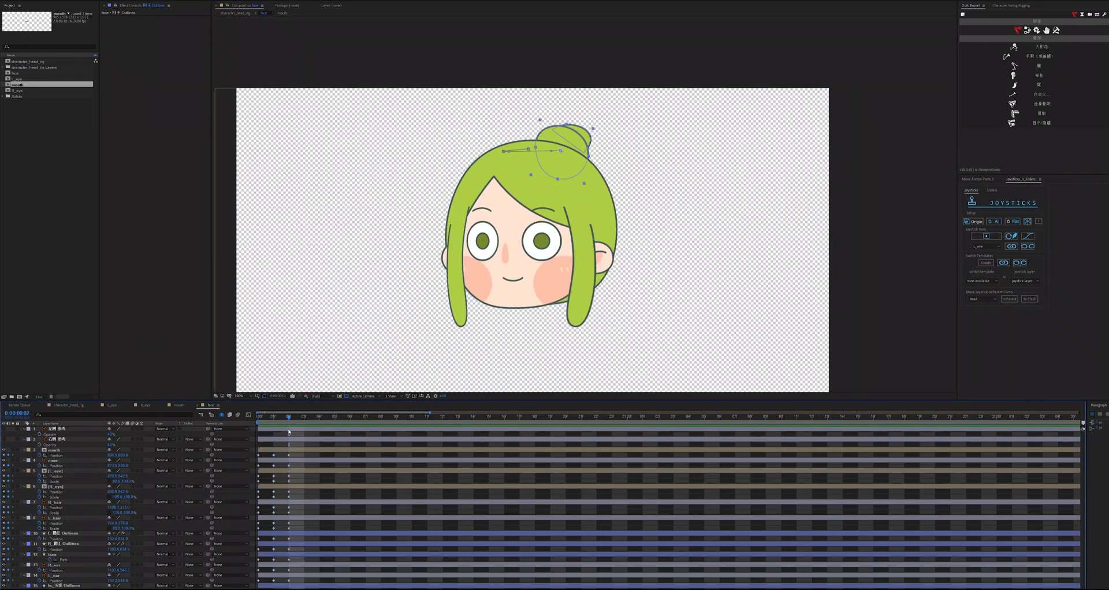
Step: Set origin-pose keyframes for all the head rig layers at frame 3
drag(290, 420, 304, 417)
key(ctrl+a)
click(975, 224)
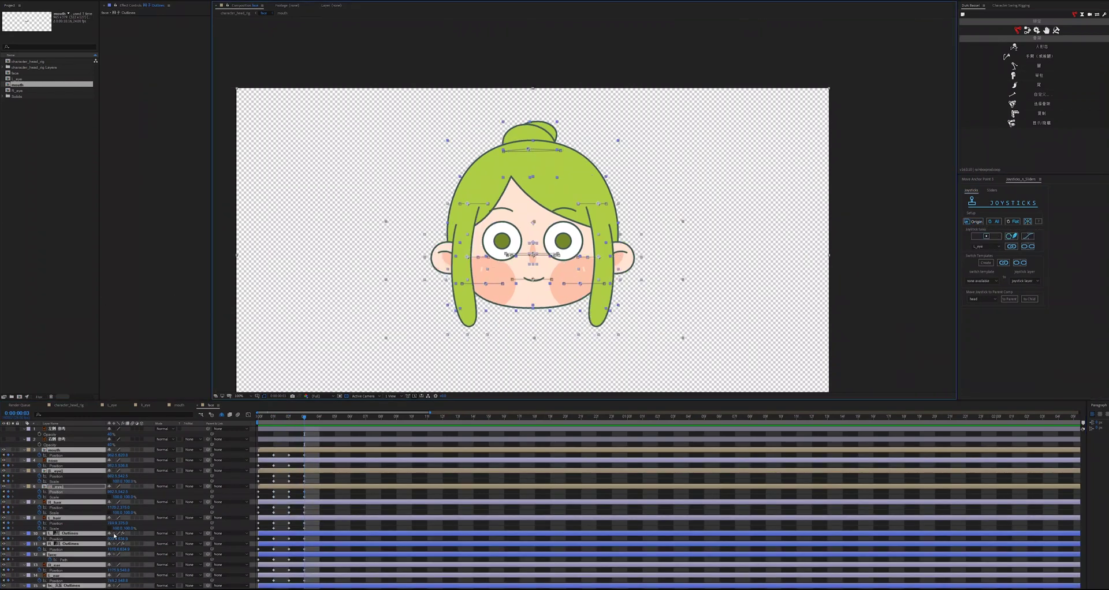
Step: Shift the facial features and side hair up, and the ears and bun down, for the look-up pose at frame 3
drag(574, 266, 574, 255)
click(58, 565)
shift+click(54, 576)
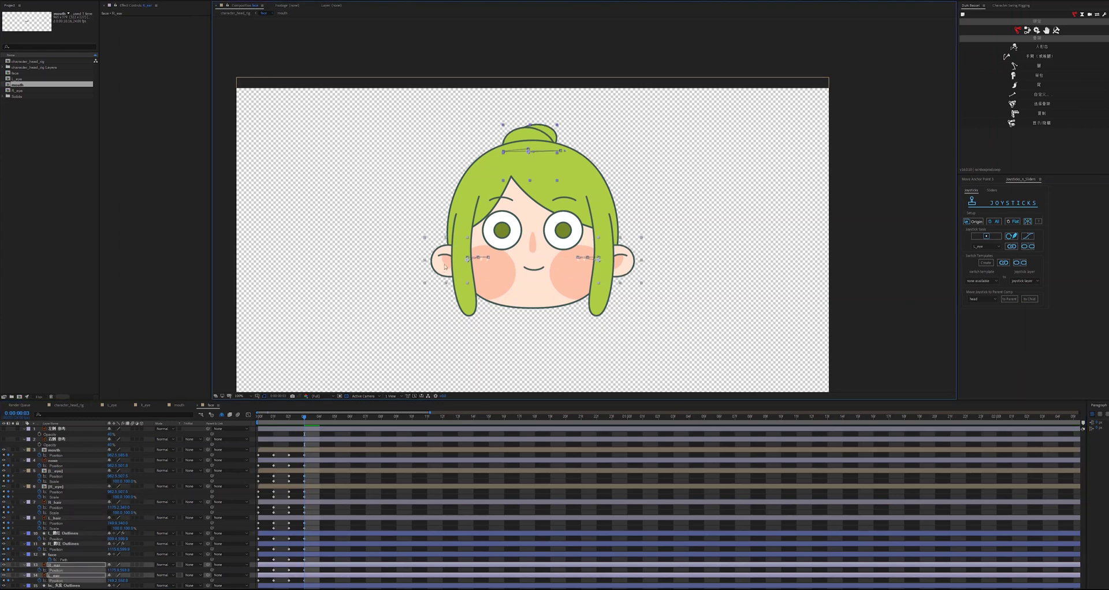
Step: Raise the upper points of the face path at frame 3 and save the project
click(66, 561)
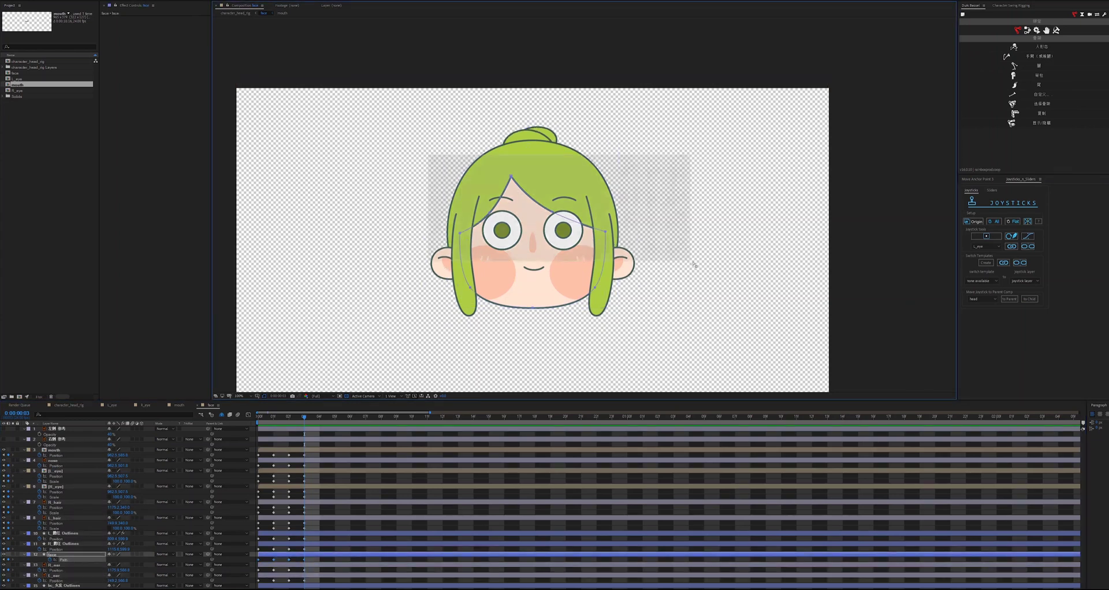
drag(534, 165, 533, 168)
key(Return)
key(ctrl+s)
Step: Set origin-pose keyframes for all the head rig layers at frame 4
mouse_move(305, 420)
mouse_down()
mouse_move(274, 420)
mouse_move(319, 420)
mouse_up()
drag(312, 432, 282, 458)
key(ctrl+a)
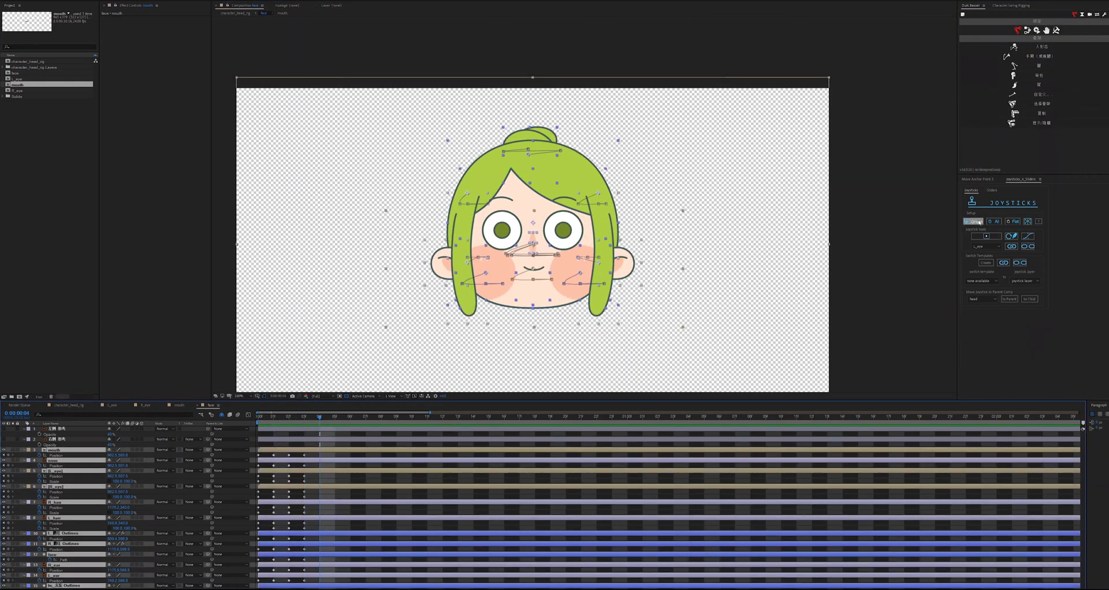
click(974, 222)
click(371, 526)
Step: Shift the facial features and side hair down, and the bun and ears up, for the look-down pose at frame 4
click(57, 450)
shift+click(62, 544)
drag(504, 277, 504, 285)
click(528, 132)
ctrl+click(55, 576)
ctrl+click(56, 565)
drag(445, 259, 445, 254)
Step: Lower the upper points of the face path at frame 4 and return to frame 0
click(511, 185)
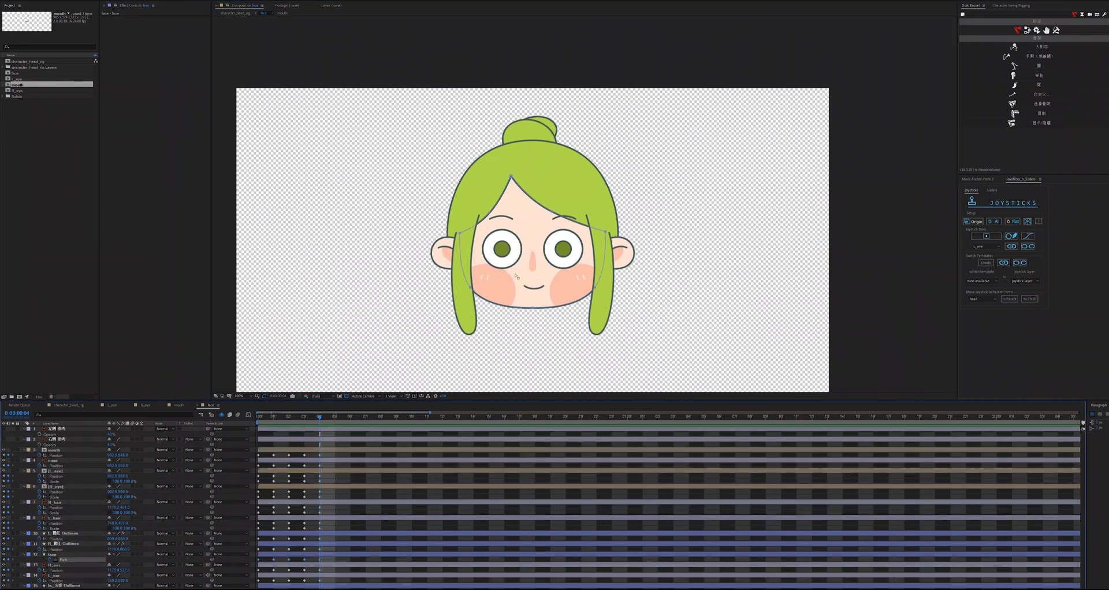
double_click(512, 185)
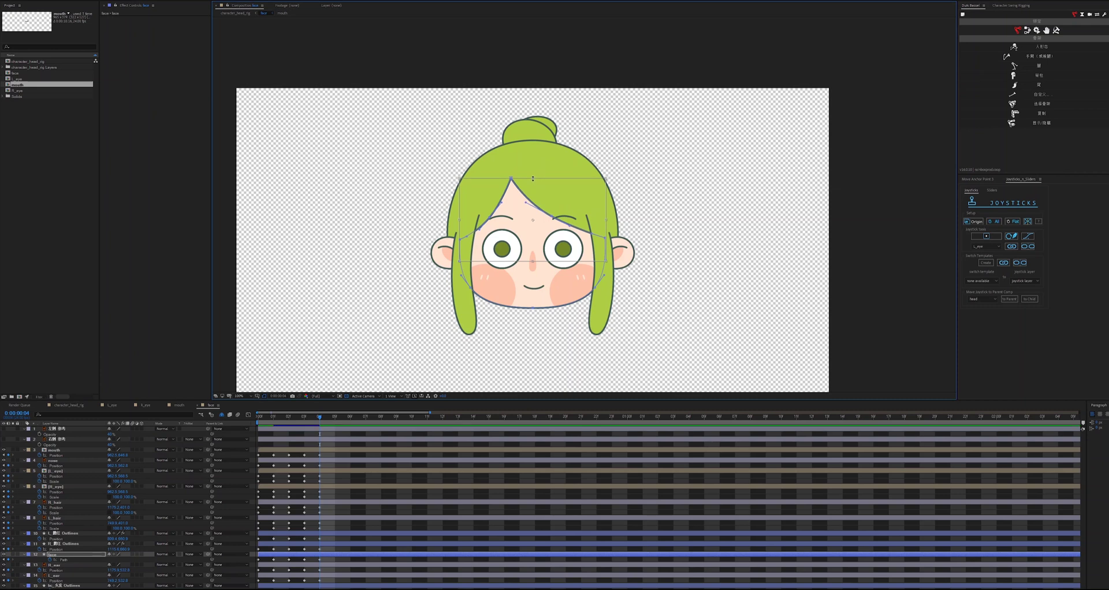
drag(321, 419, 240, 434)
click(240, 434)
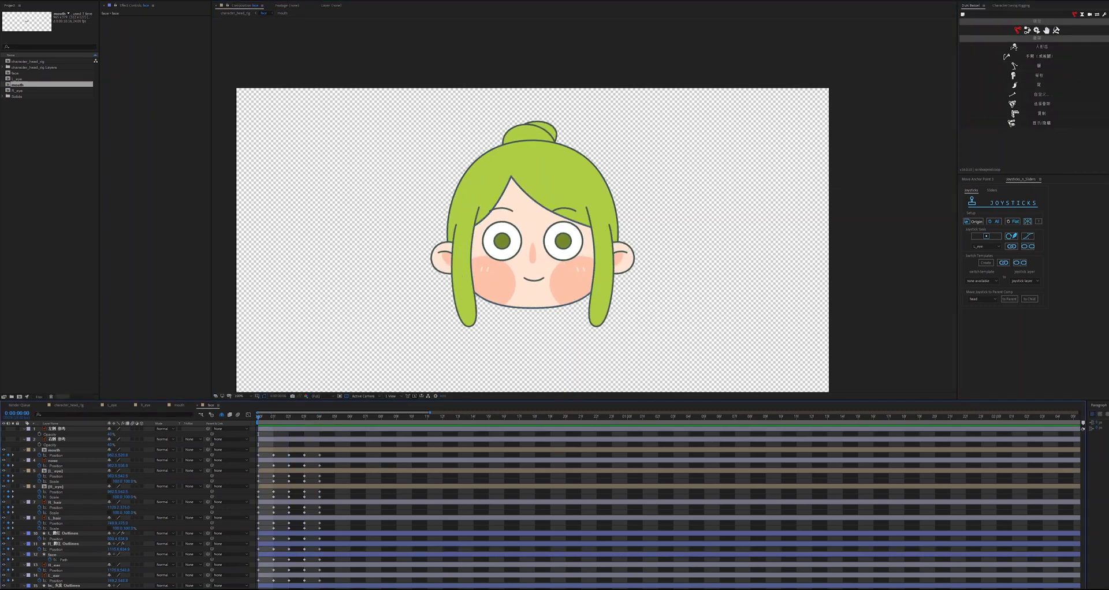
Step: Create a joystick controller named face_turn from all the keyframed head rig layers
drag(333, 589, 250, 453)
click(987, 237)
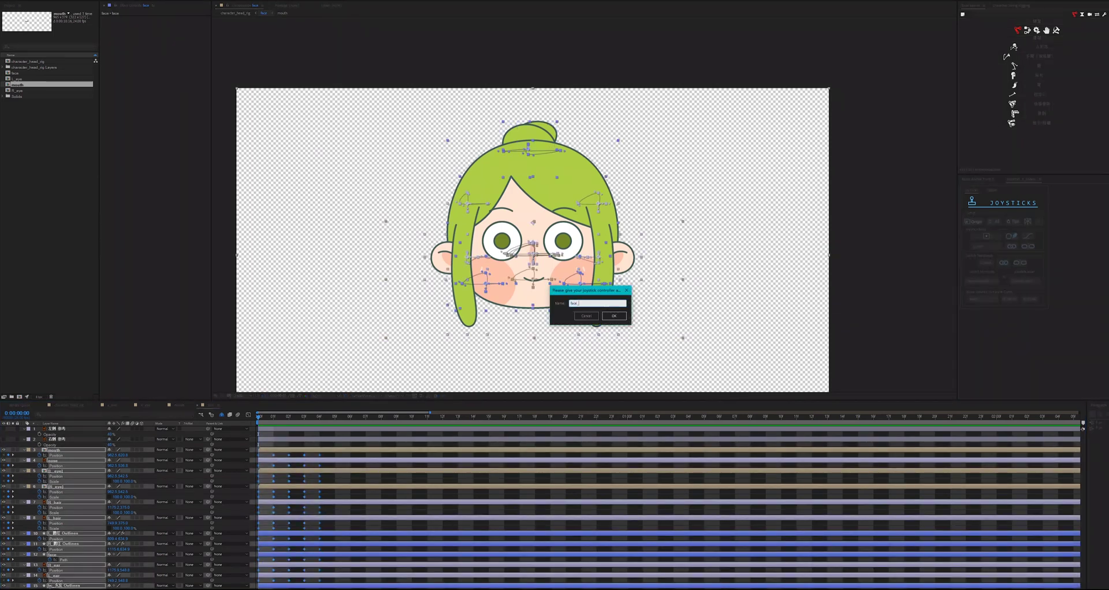
text(face_turn)
key(Return)
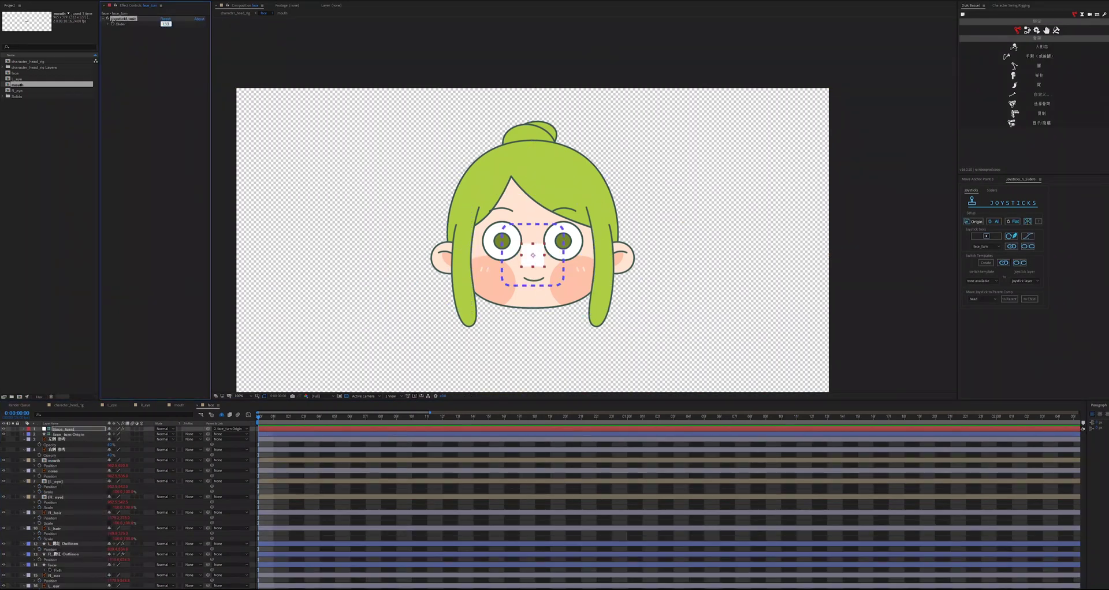
Step: Place the enlarged face_turn joystick to the right of the head and move it to the parent composition character_head_rig
drag(536, 303, 727, 296)
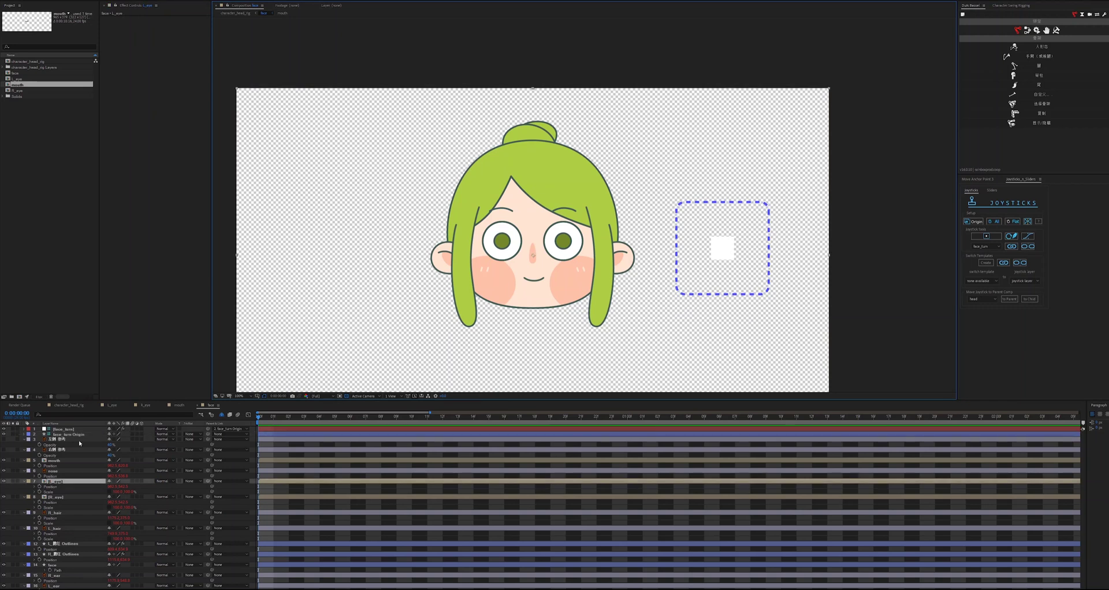
mouse_move(714, 248)
mouse_down()
mouse_move(706, 211)
mouse_move(751, 271)
mouse_move(700, 220)
mouse_move(701, 280)
mouse_move(738, 230)
mouse_move(718, 247)
mouse_up()
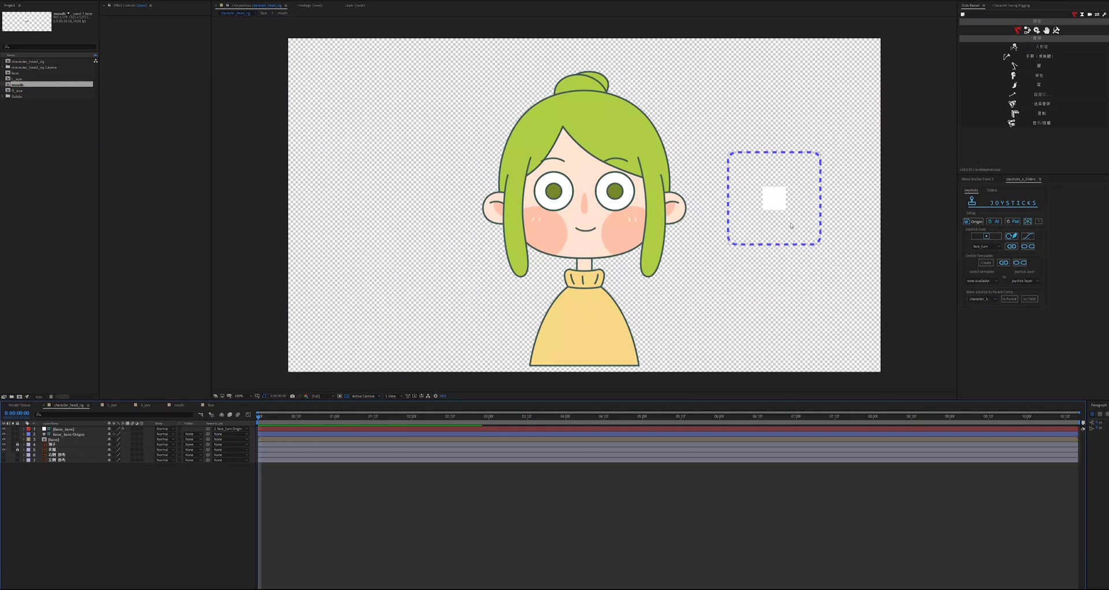
Step: Test the head turn with the face_turn joystick and reset the controller's position to 0, 0
drag(773, 193, 744, 191)
key(p)
click(110, 434)
text(0)
key(Tab)
text(0)
key(Return)
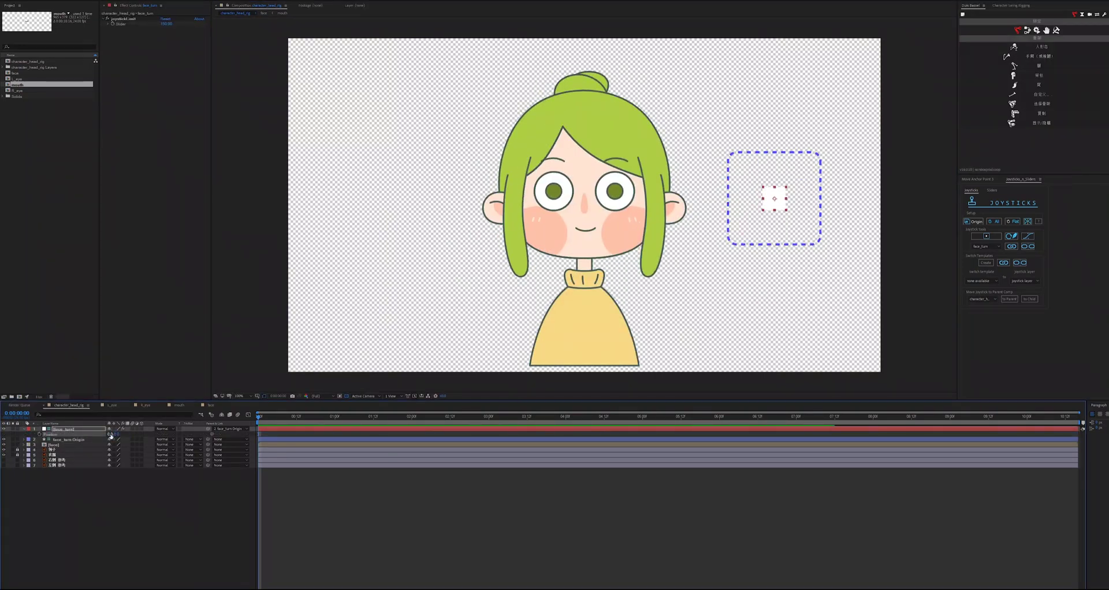
click(120, 511)
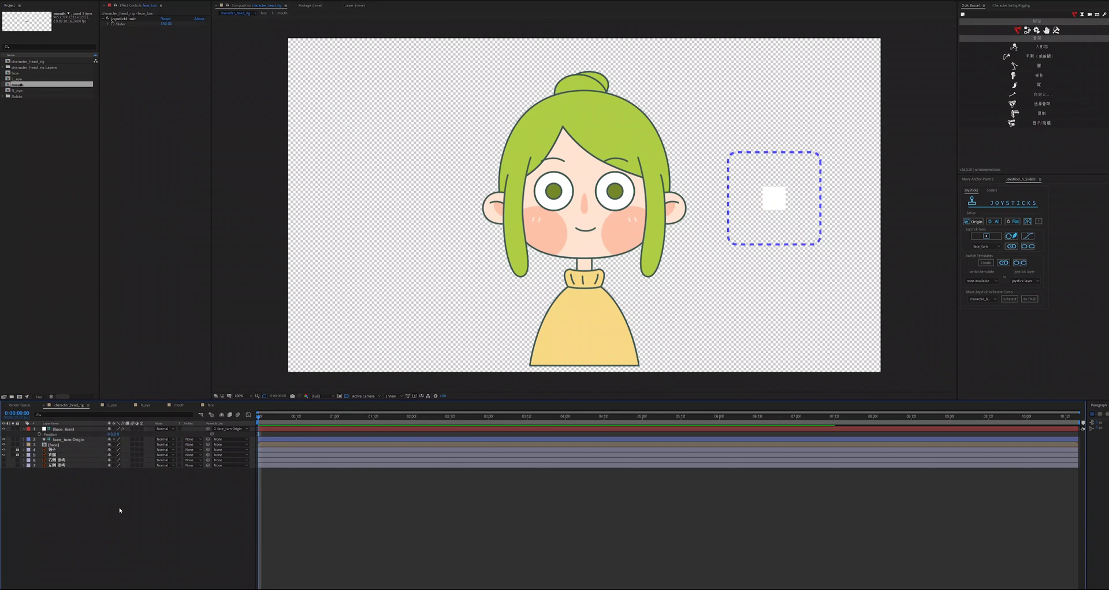
click(210, 407)
click(1029, 246)
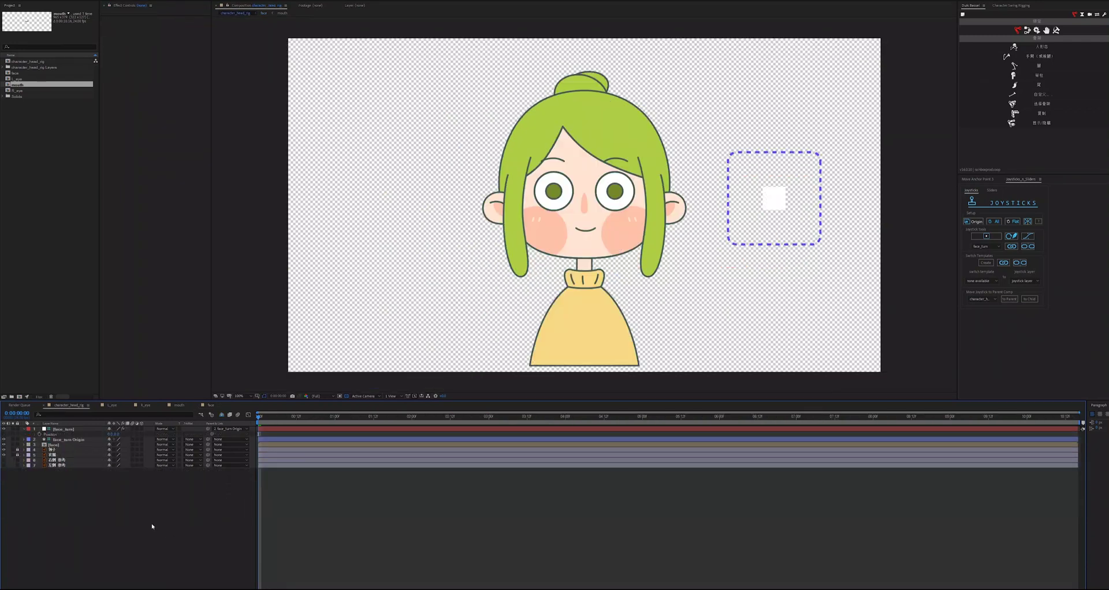
Step: Bring the R_hair and L_hair layers into the character_head_rig composition and show their Position and Scale
drag(67, 436, 74, 454)
key(p)
key(shift+s)
click(102, 519)
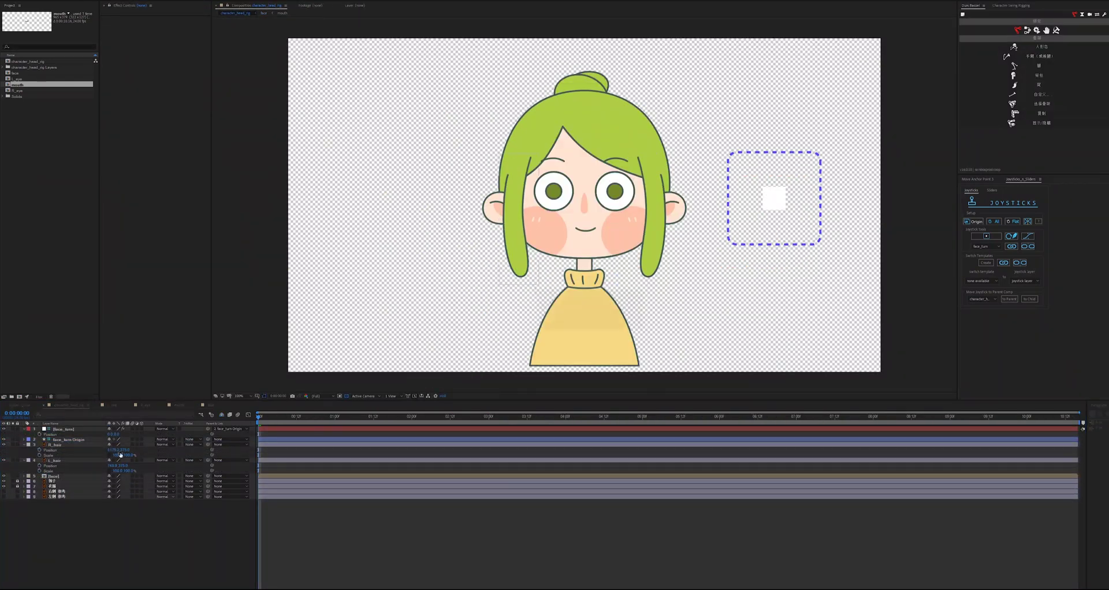
Step: Isolate the R_hair layer and place three puppet pins along the strand: top, middle and tip
click(64, 445)
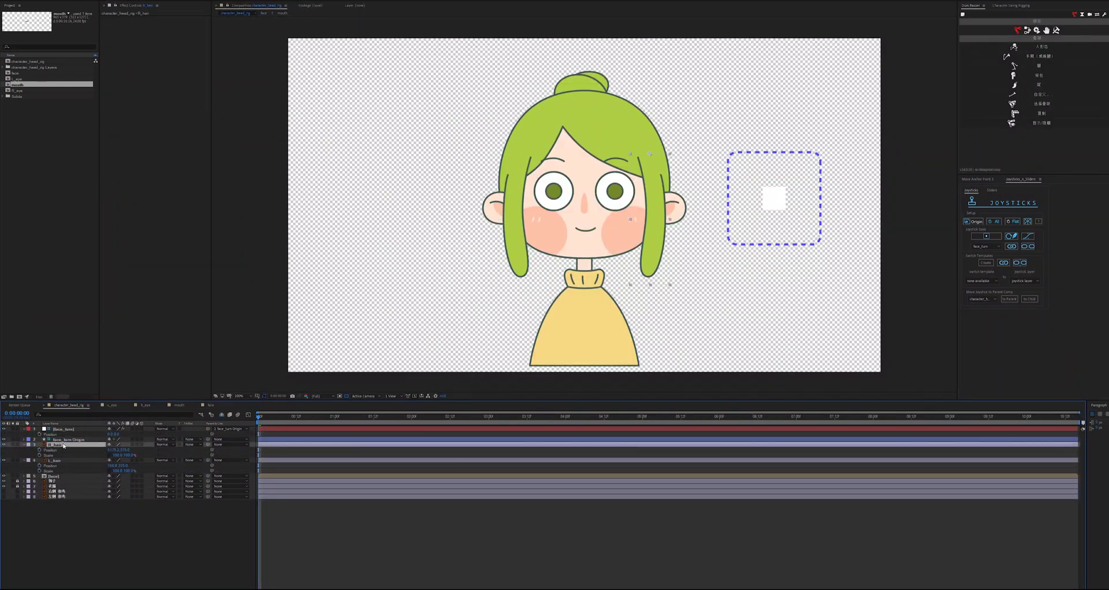
click(13, 444)
scroll(636, 217, up, 2)
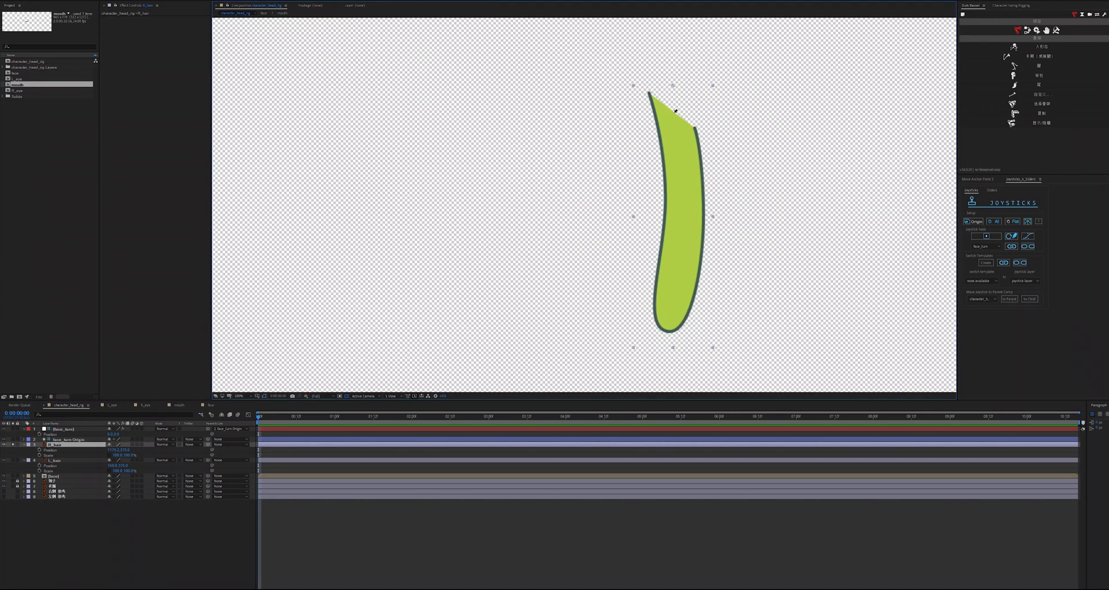
click(674, 112)
click(684, 214)
click(666, 324)
Step: Switch the Puppet Engine of R_hair to Legacy, adjust its mesh Expansion and rename its puppet pins
click(128, 460)
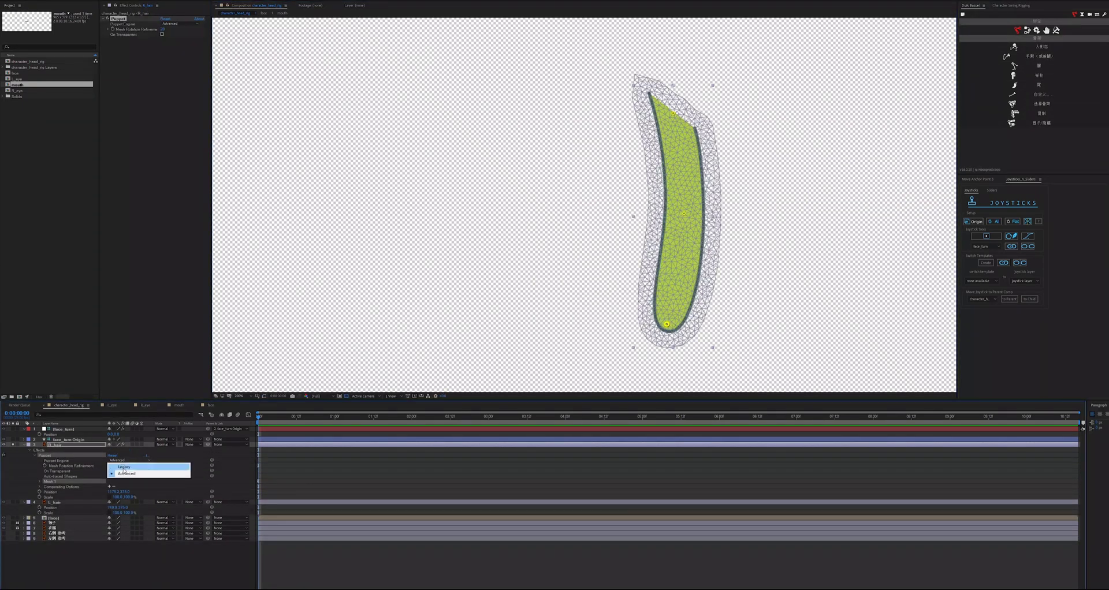
click(122, 473)
click(40, 477)
click(111, 487)
click(70, 488)
key(u)
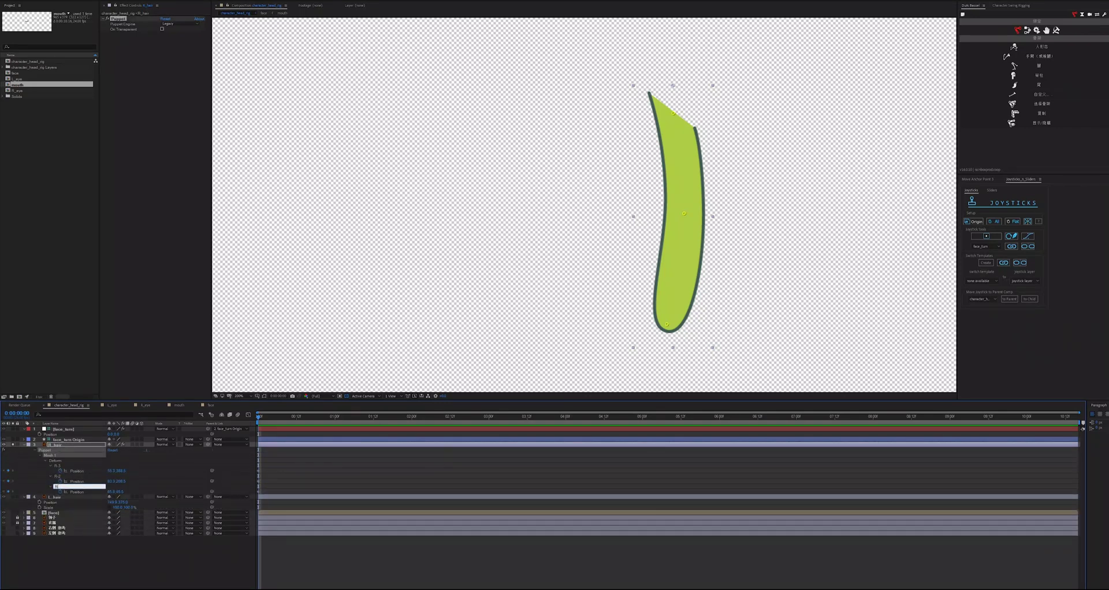
Step: Add bones to the three R_hair pins, apply the swing rig to them and assign the driver bone's Target Position layer
click(1028, 31)
click(1042, 76)
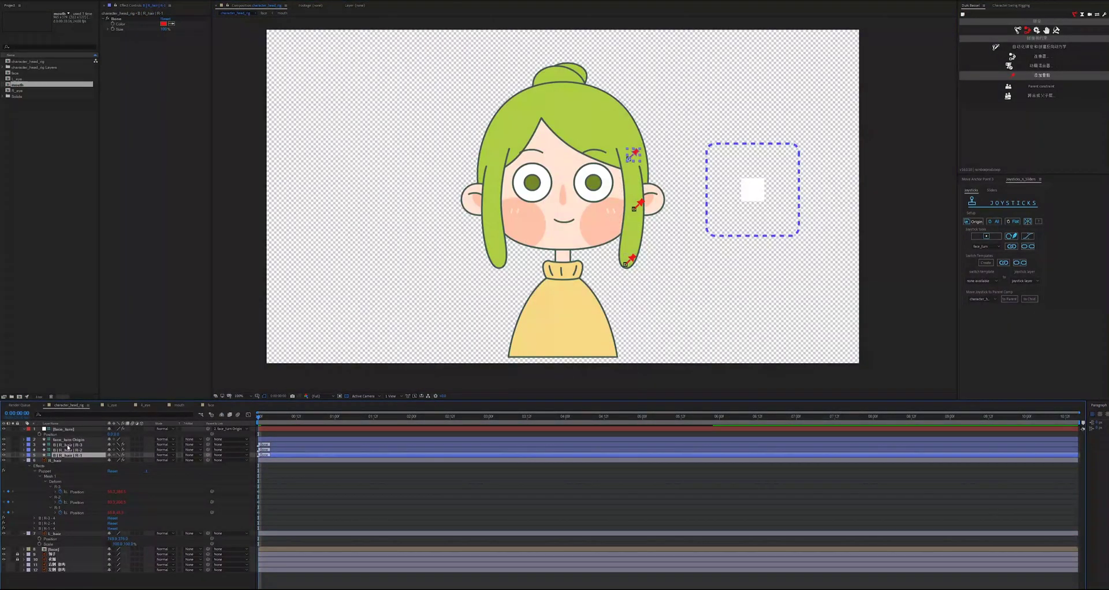
click(1012, 5)
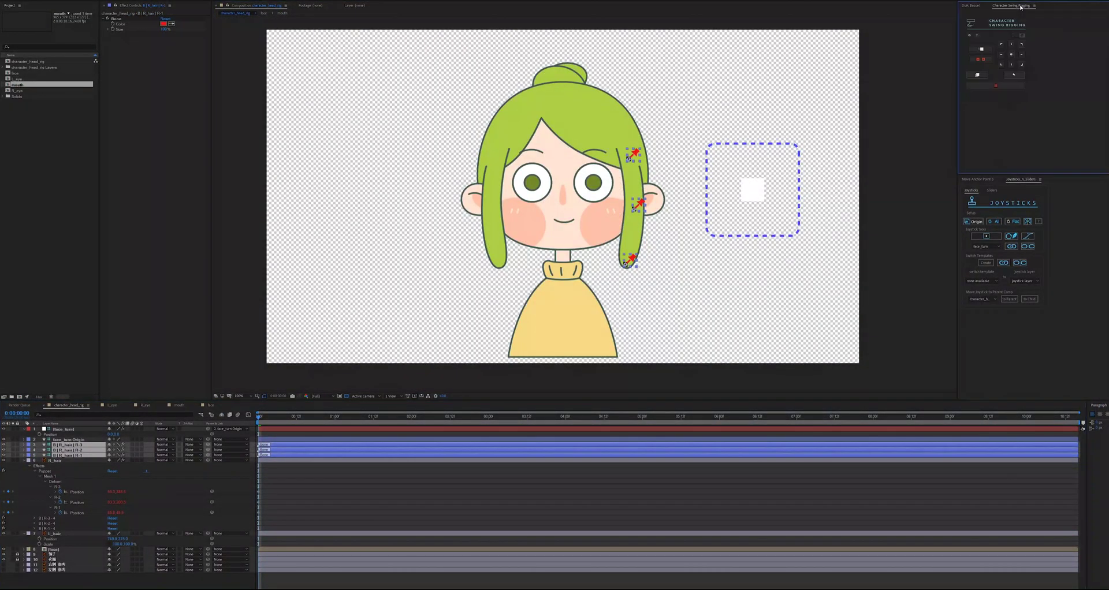
click(979, 74)
click(105, 456)
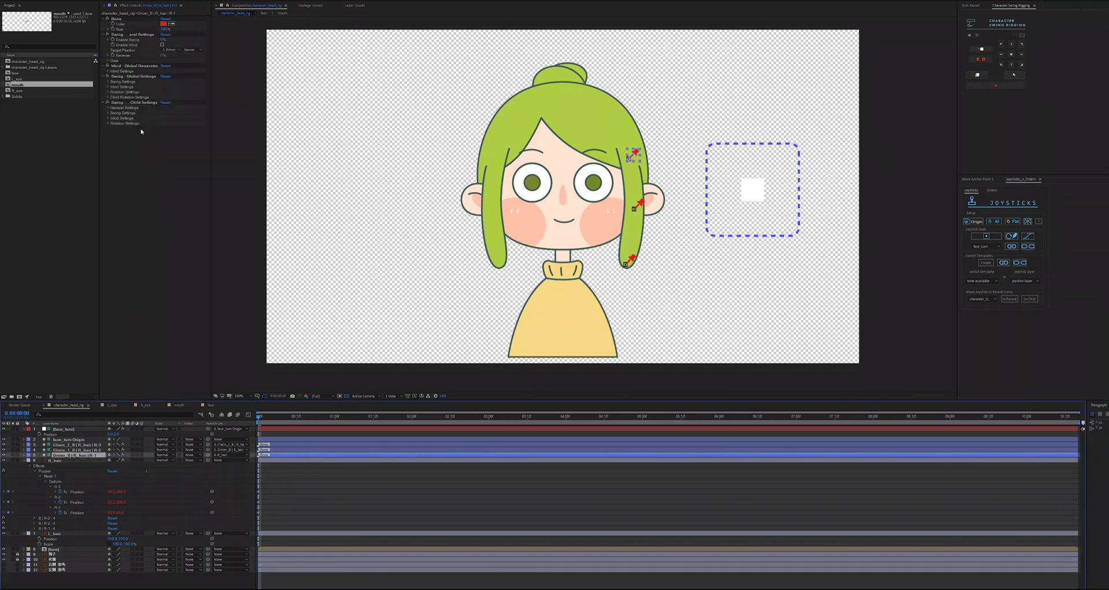
click(171, 50)
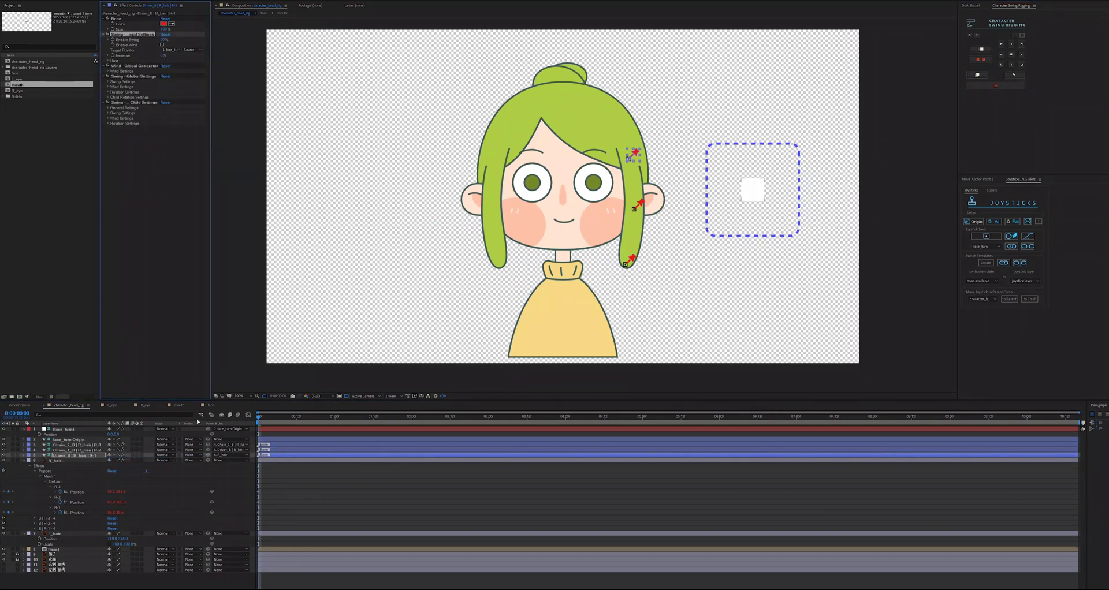
Step: Link R_hair's Position and Scale in character_head_rig to the R_hair layer in the face composition and rebind the face_turn joystick
drag(210, 405, 194, 567)
click(94, 453)
click(69, 406)
click(67, 461)
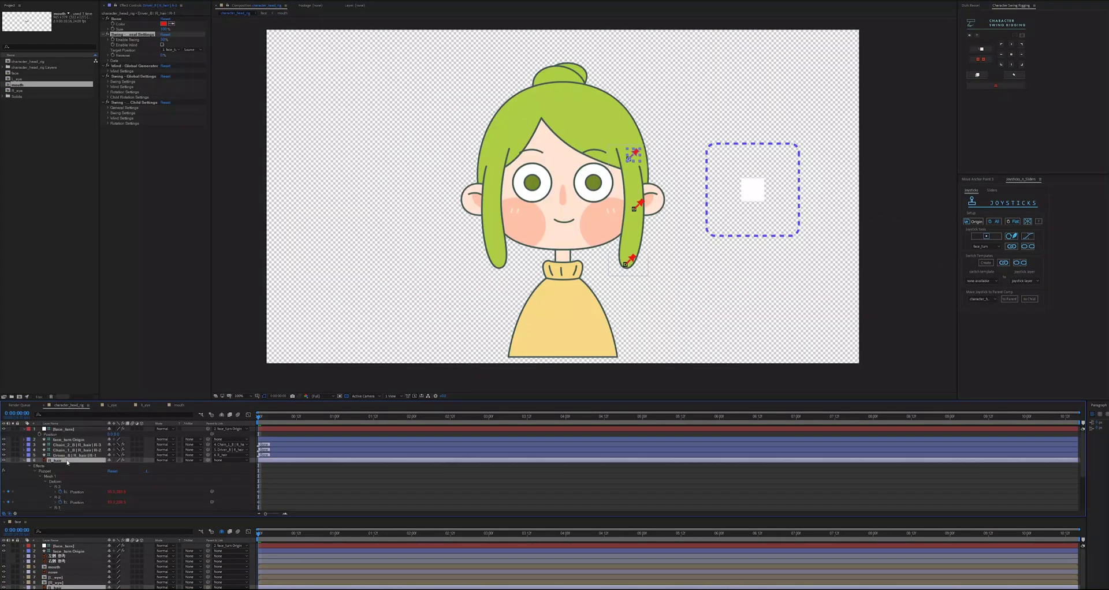
key(p)
drag(212, 465, 66, 589)
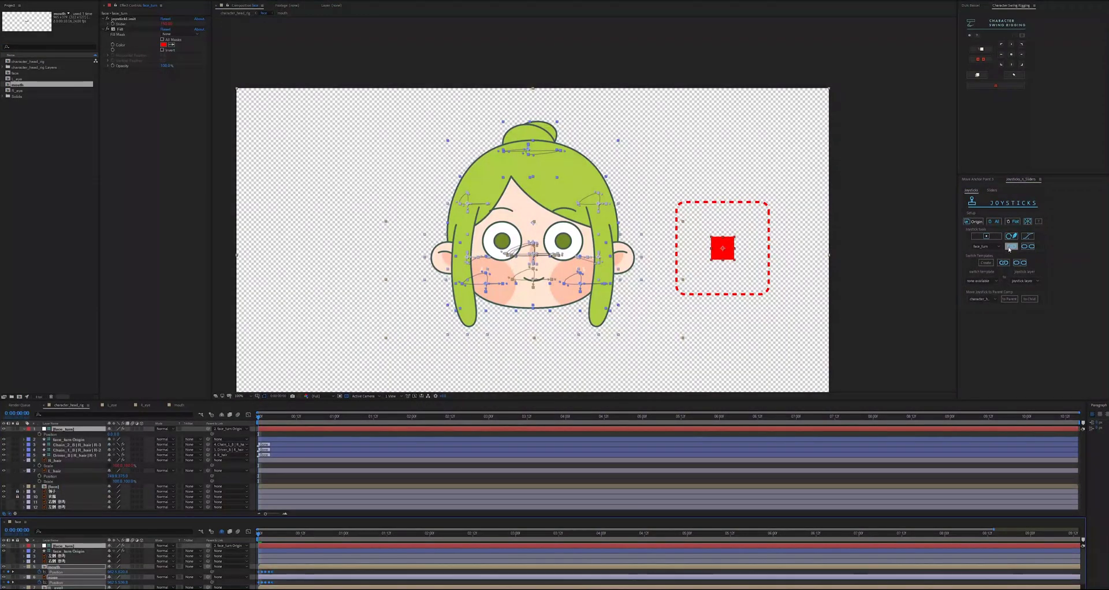
click(1010, 247)
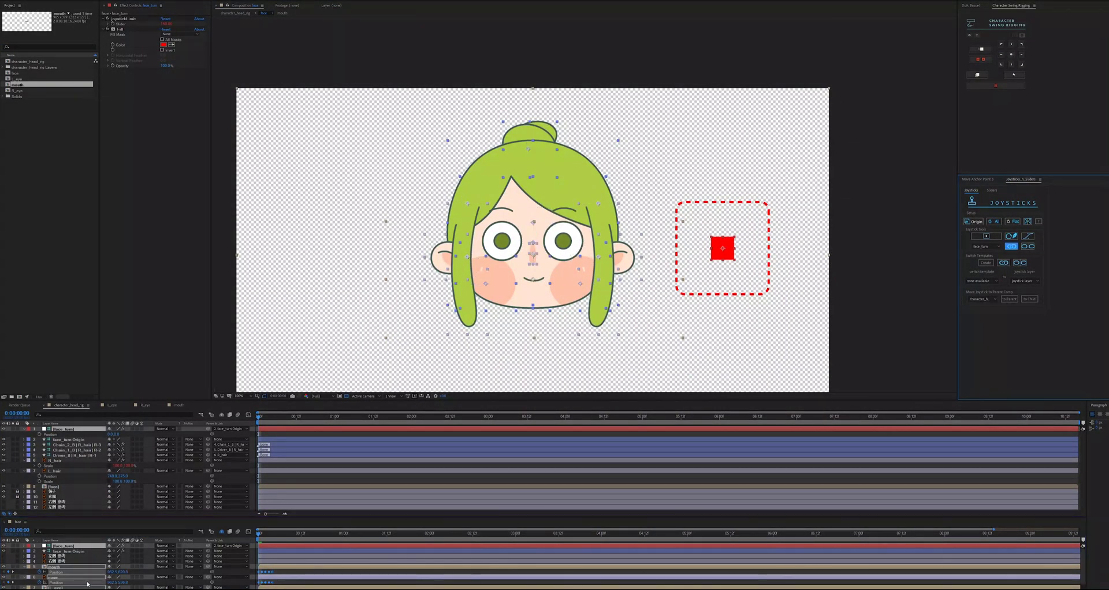
Step: Keyframe the face_turn controller from its centre at frame 0 to the joystick's upper-left corner at frame 12 and preview the hair
click(76, 429)
drag(754, 190, 720, 163)
drag(297, 417, 230, 345)
key(space)
scroll(55, 570, down, 1)
click(55, 587)
key(Delete)
key(space)
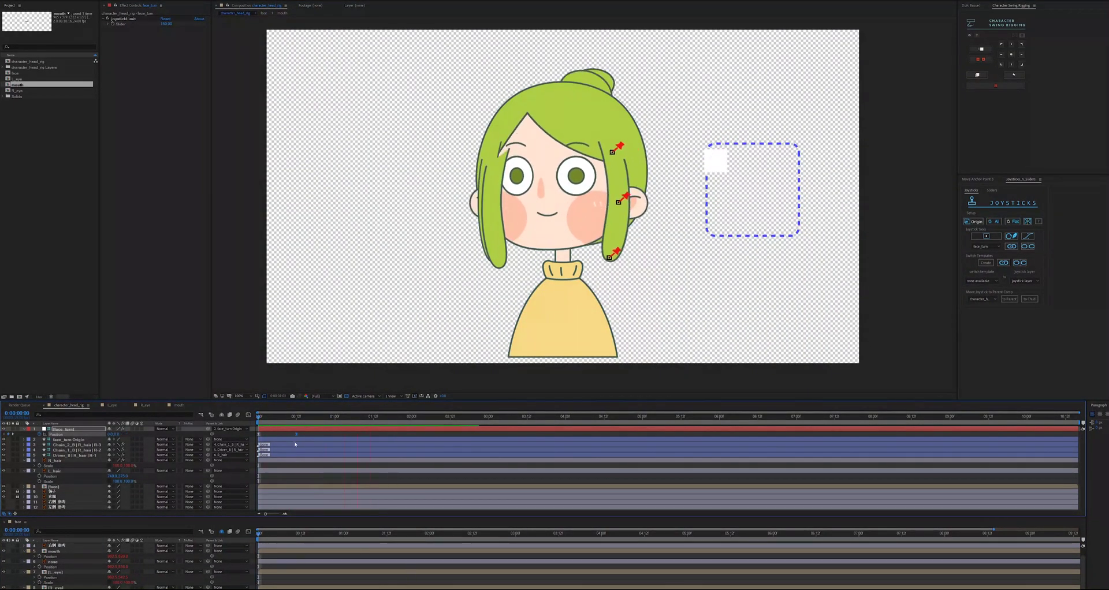
key(space)
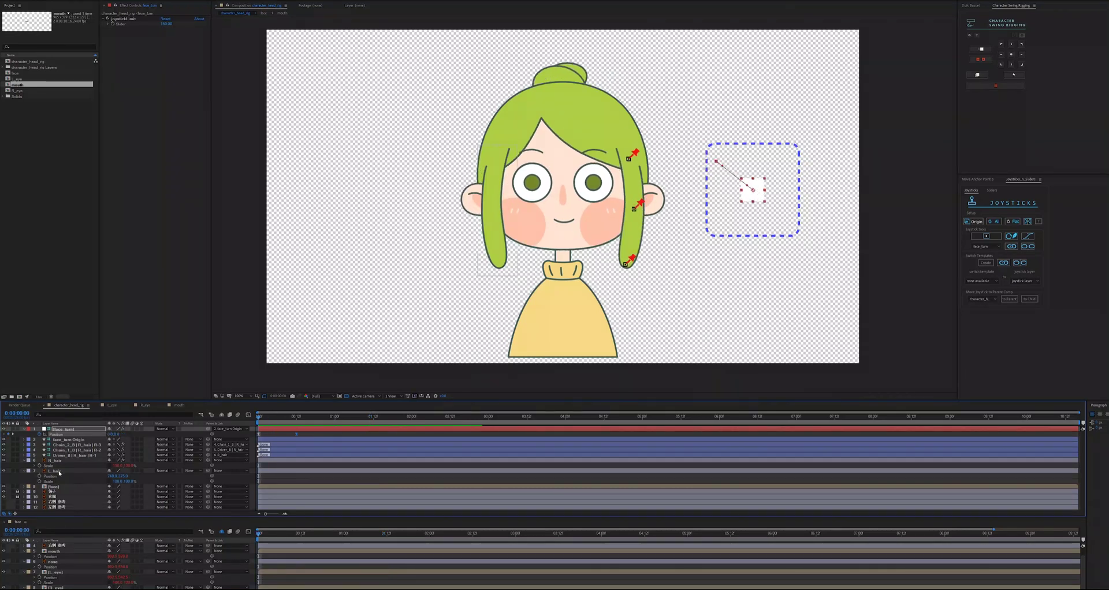
Step: Isolate the L_hair layer and place three puppet pins along the strand: top, middle and tip
click(59, 473)
click(13, 471)
scroll(528, 180, up, 1)
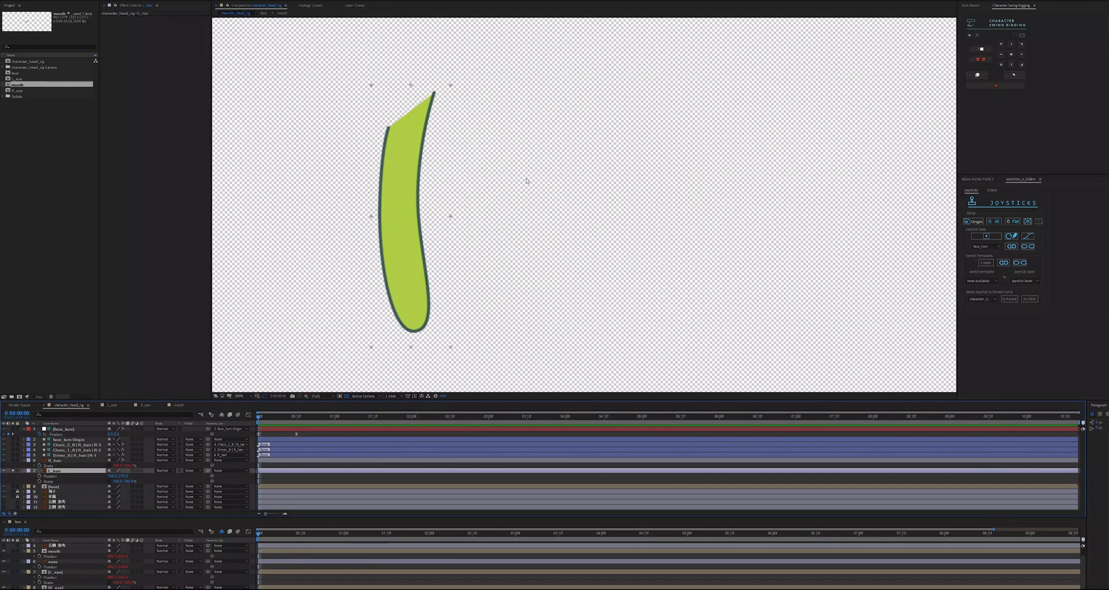
click(412, 114)
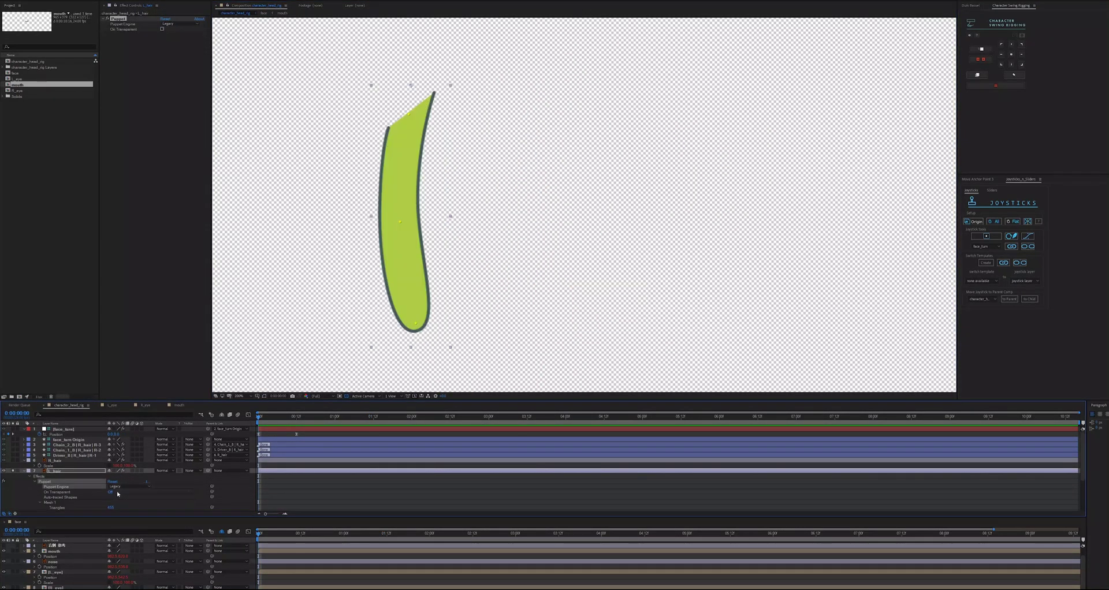
Step: Set the Legacy puppet mesh Expansion of L_hair to 20 and rename its pins
scroll(117, 494, down, 1)
click(111, 496)
text(20)
key(Return)
scroll(101, 495, down, 1)
key(u)
click(72, 461)
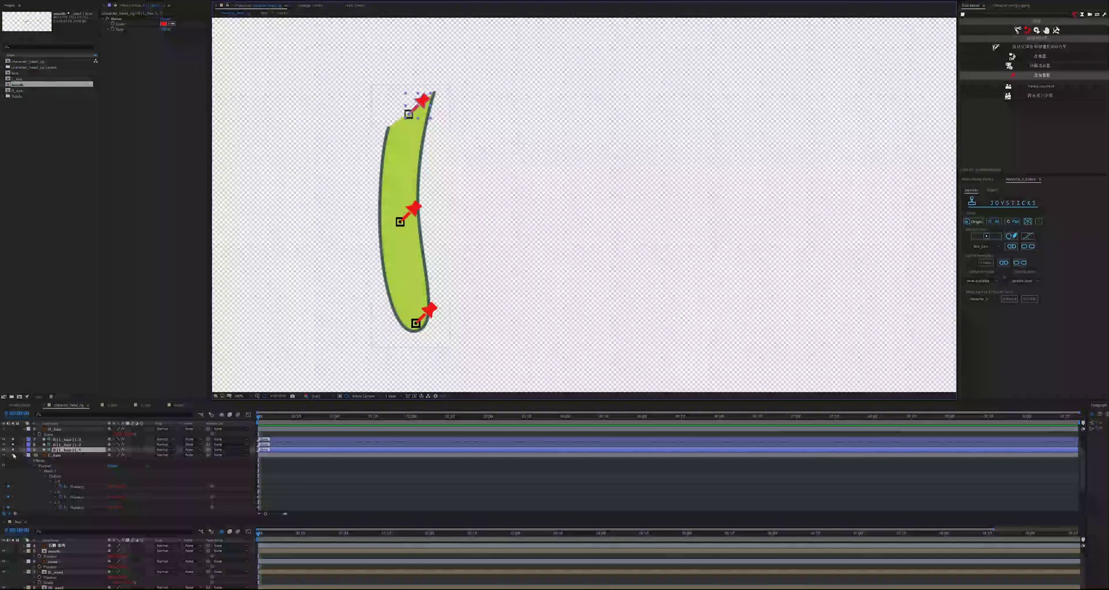
Step: Apply the swing rig to the three L_hair bones and assign the L_hair driver's Target Position layer
drag(57, 486, 57, 483)
shift+click(68, 467)
click(1011, 6)
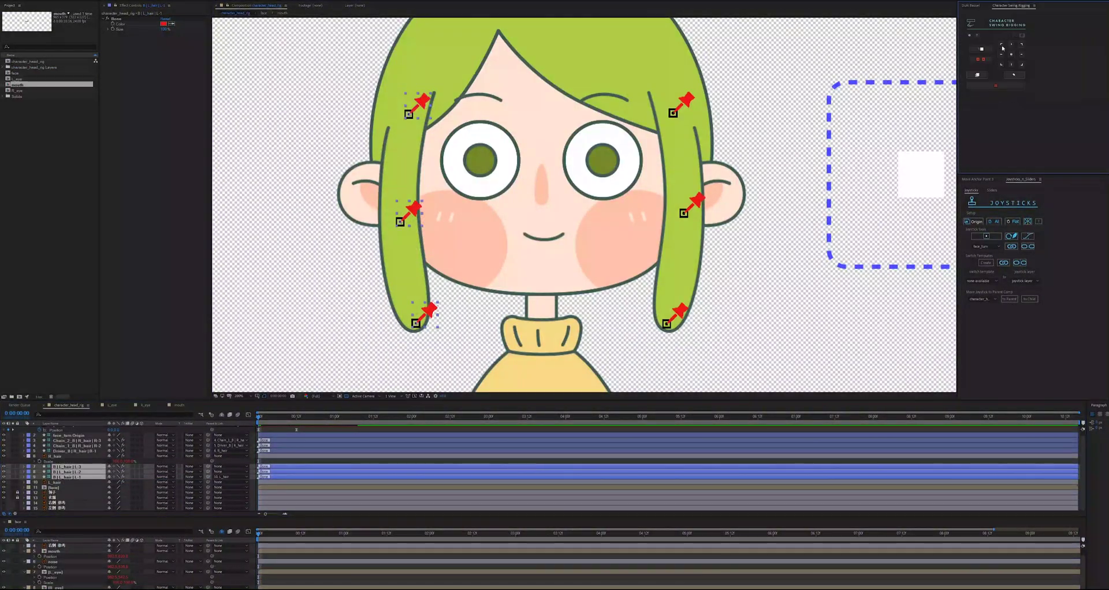
click(74, 478)
click(171, 50)
click(178, 66)
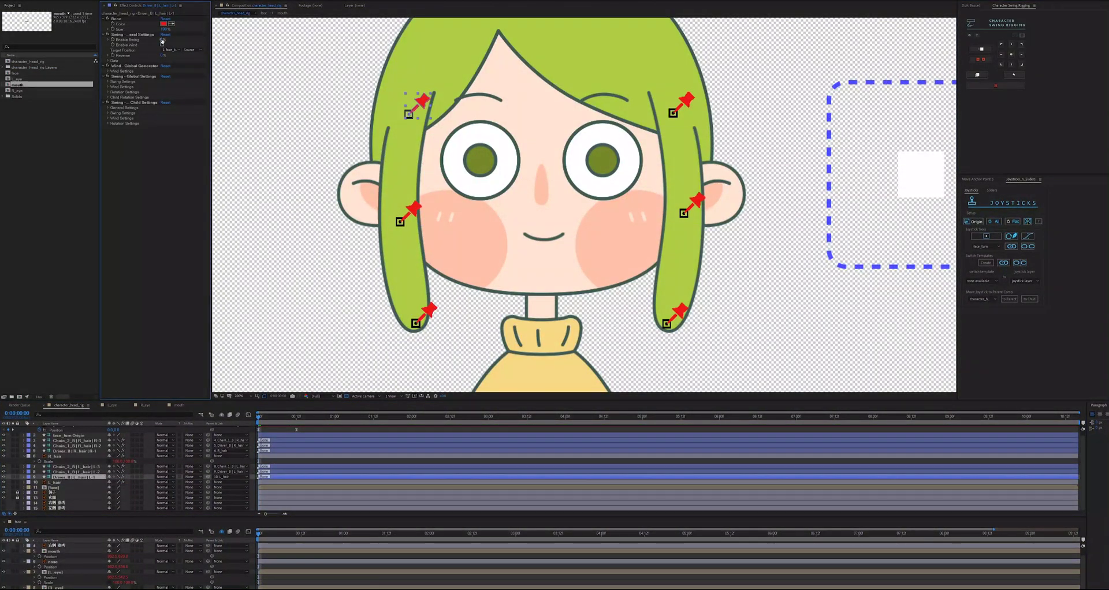
click(75, 452)
Step: Link L_hair's Position and Scale to the L_hair layer in the face composition and preview the head turn
click(54, 482)
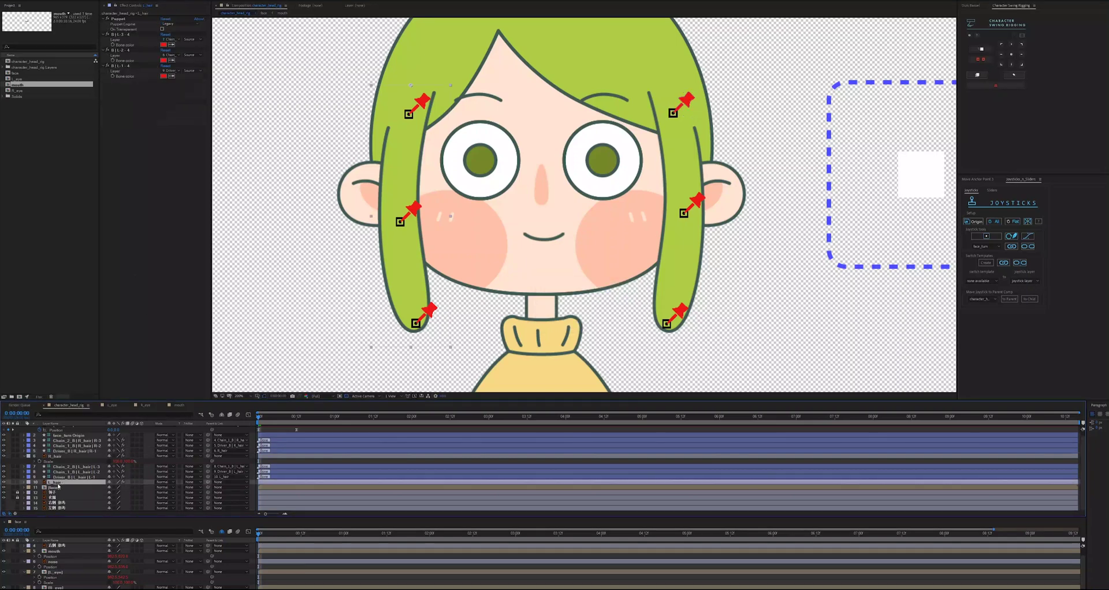
key(p)
scroll(87, 567, down, 2)
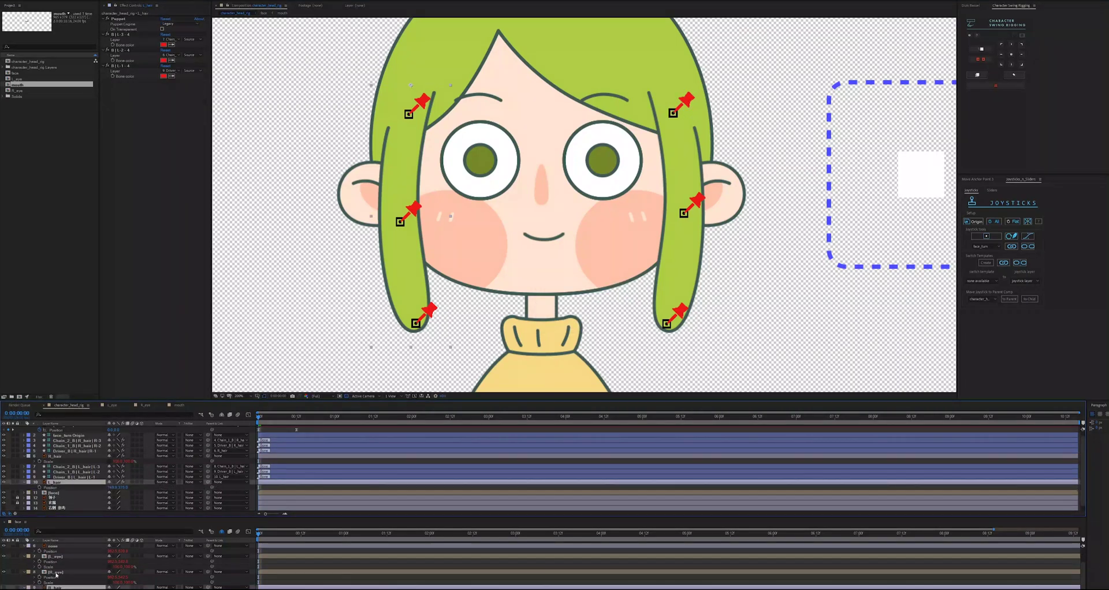
drag(212, 488, 55, 589)
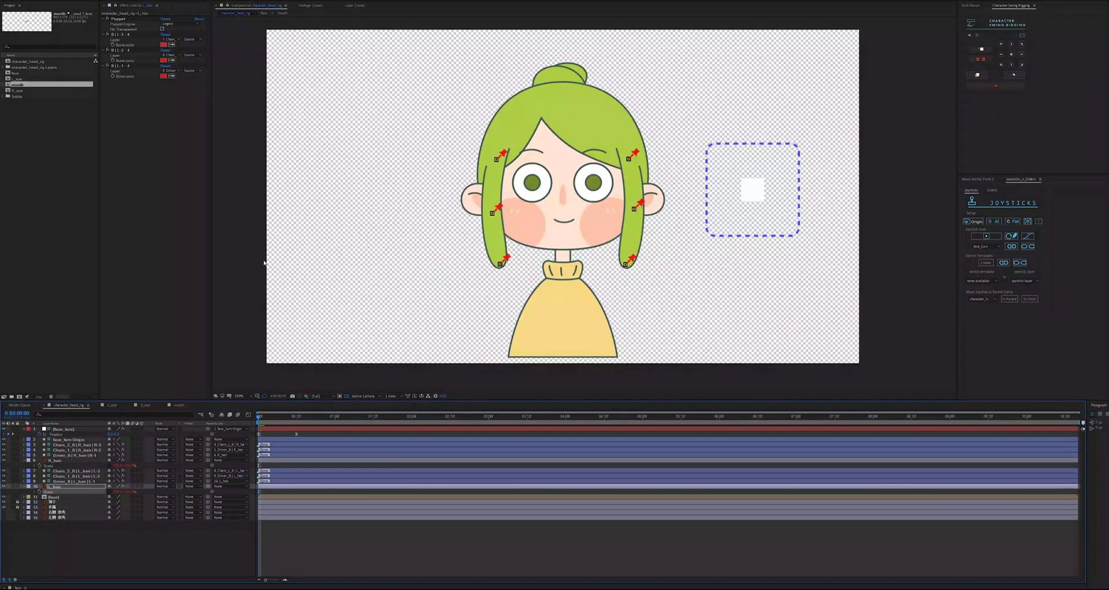
key(space)
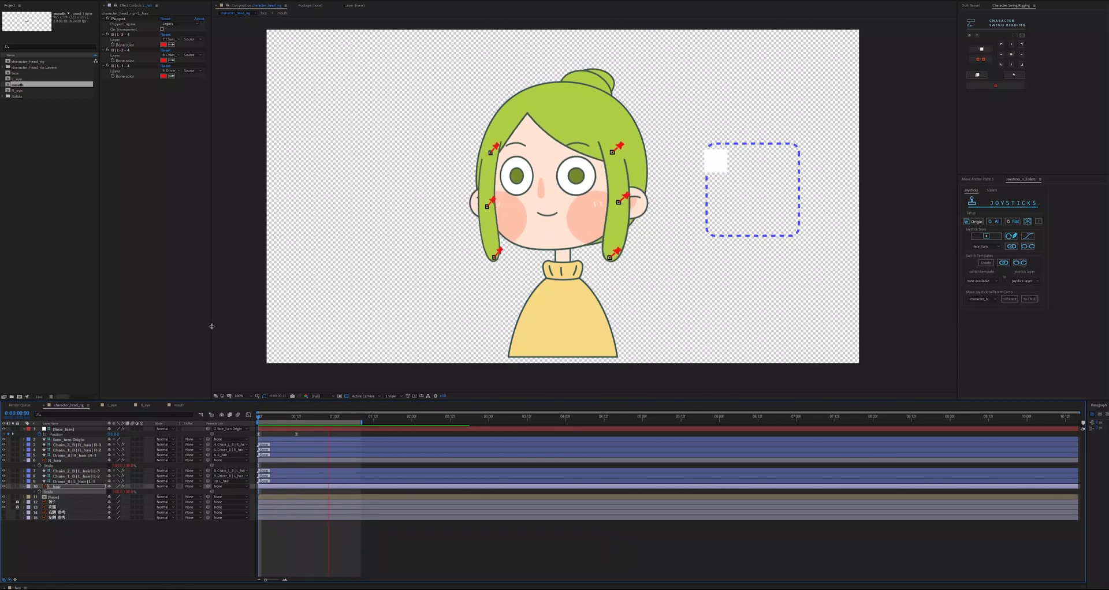
click(236, 546)
Step: Open the left eye composition and show the keyframed eyebrow Position and upper and lower eyelid Paths
click(112, 406)
drag(112, 488, 196, 559)
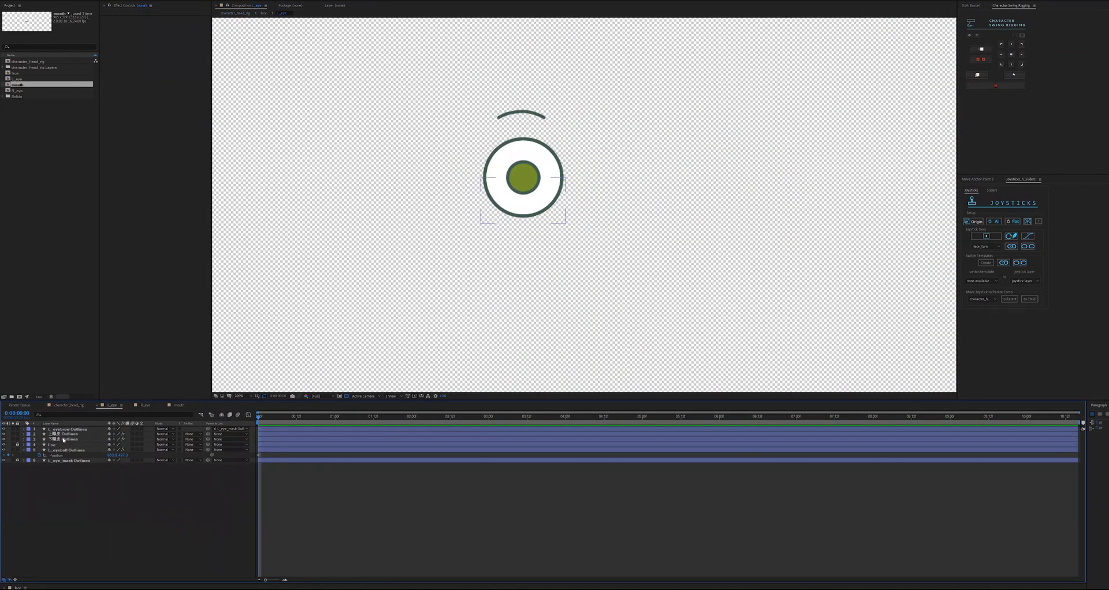
click(63, 440)
shift+click(67, 430)
key(u)
click(123, 523)
click(972, 6)
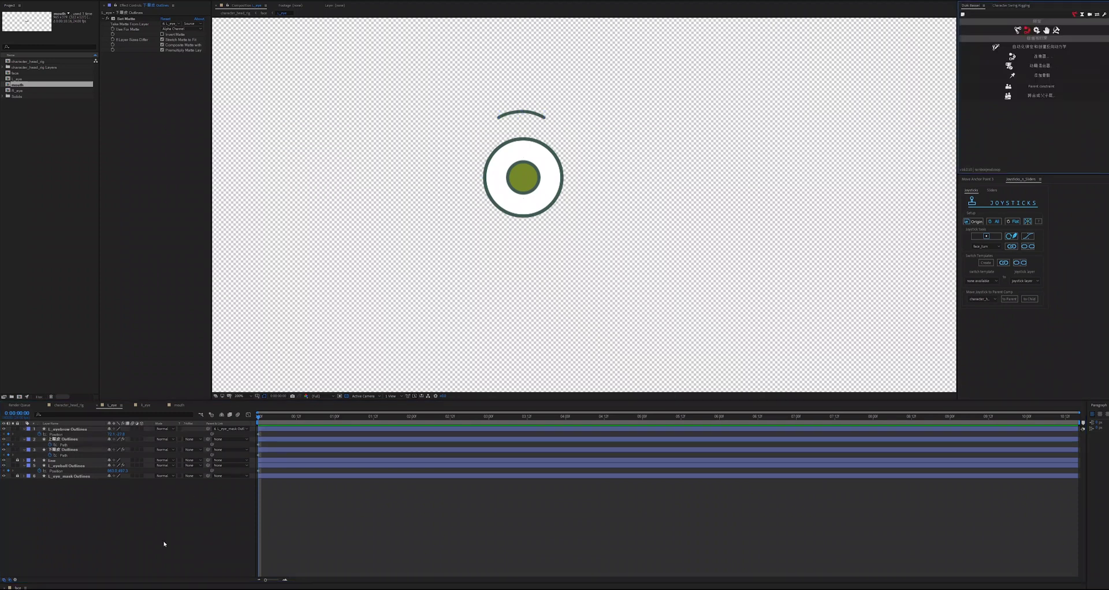
click(164, 543)
Step: Close the left eye at frame 12 by lowering the upper eyelid path and raising the lower eyelid path to meet it
click(67, 440)
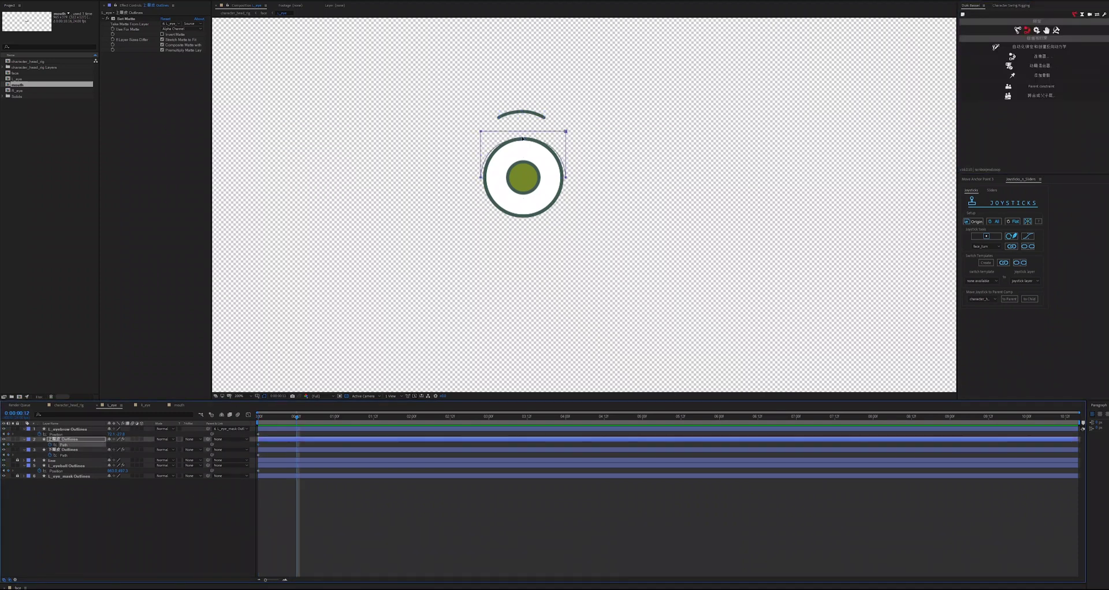
drag(522, 138, 488, 203)
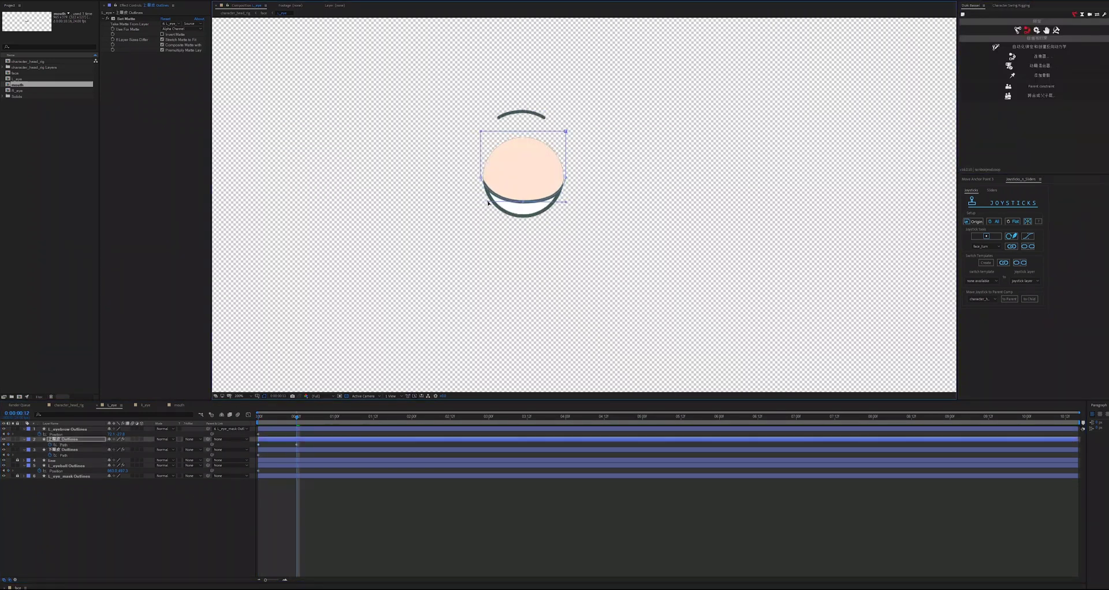
click(104, 450)
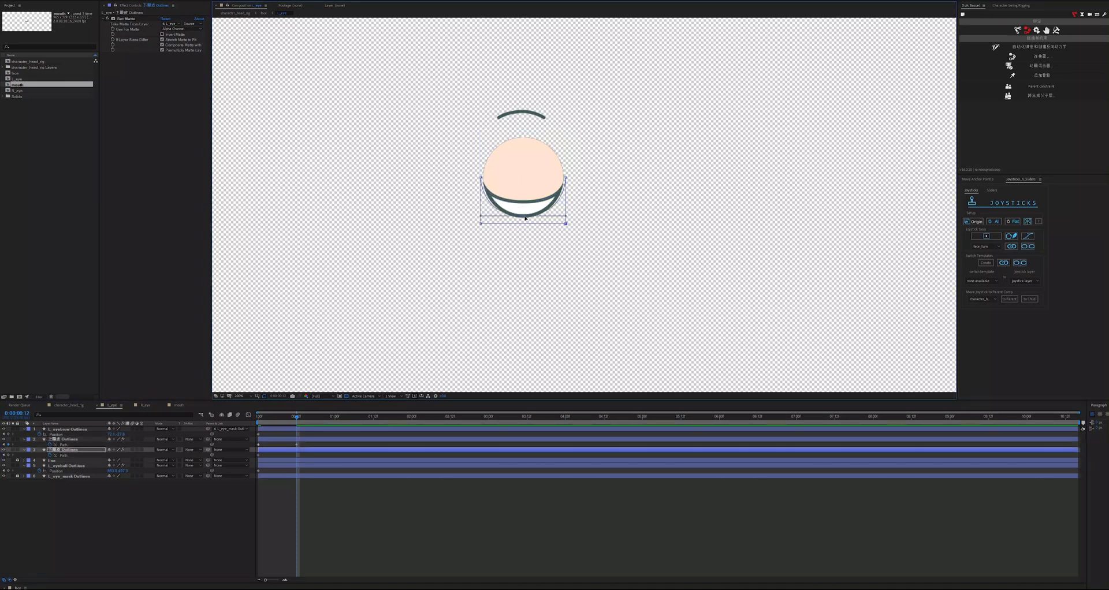
click(323, 538)
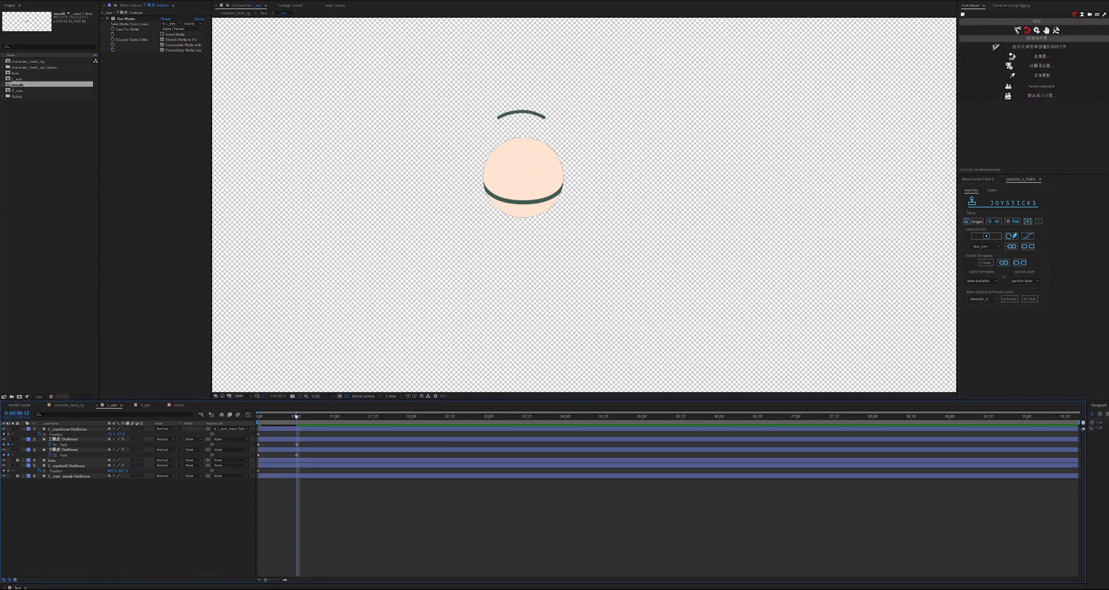
Step: At frame 0, add a horizontal slider controller scaled to 150% and place it above the eyebrow
key(Home)
click(1039, 56)
click(1028, 54)
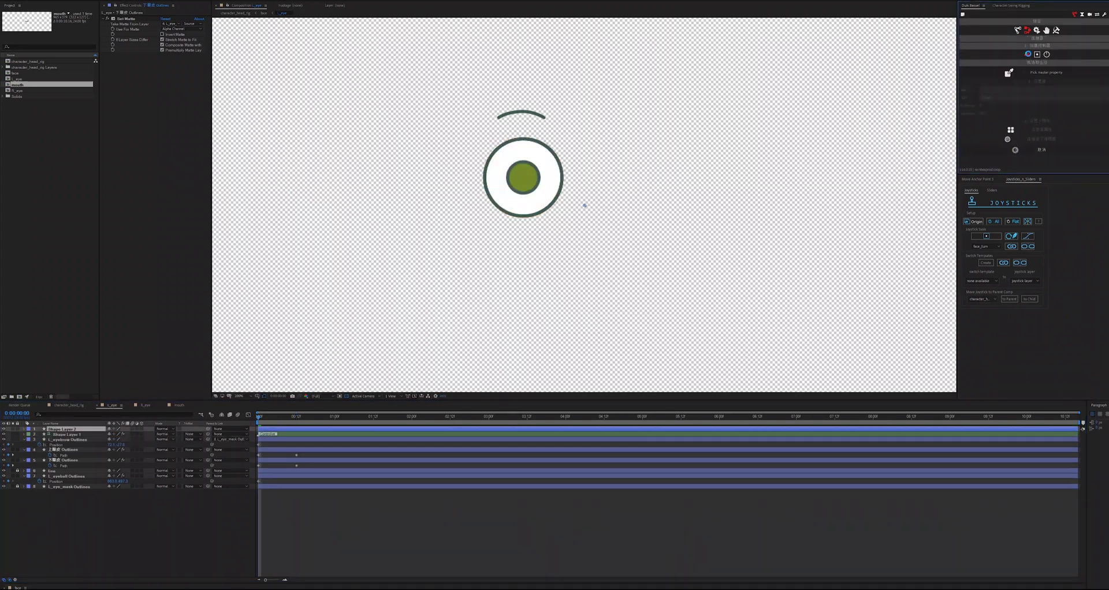
click(73, 435)
key(s)
click(129, 440)
text(150)
key(Return)
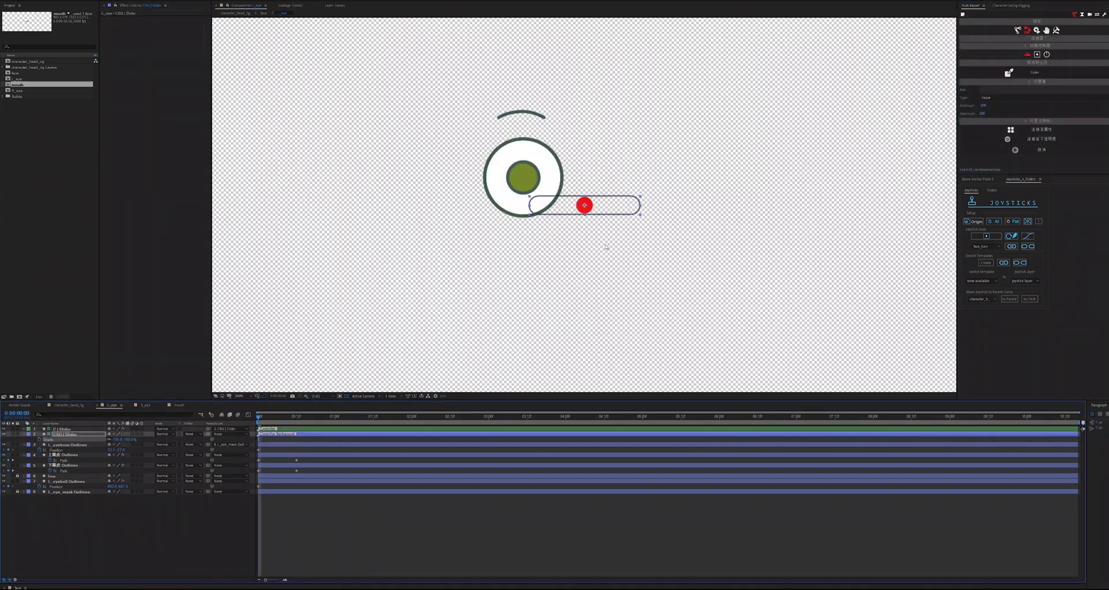
drag(603, 215, 544, 67)
Step: Lower the eyebrow by about 20 px at the frame 12 keyframe and return to frame 0
click(73, 460)
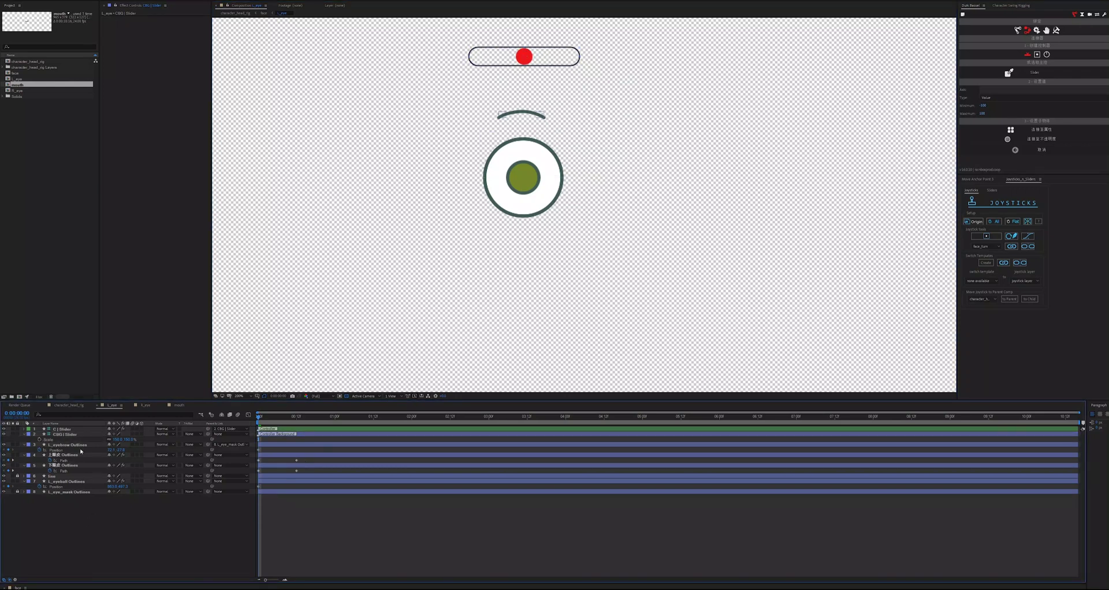
click(81, 445)
key(k)
key(shift+Down)
key(shift+Down)
key(j)
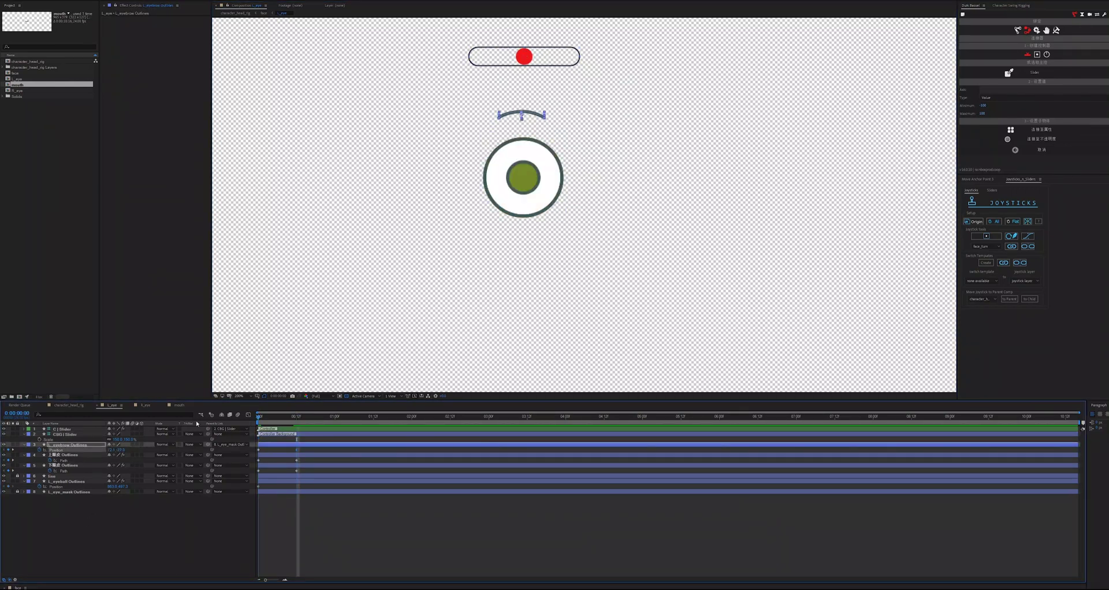
Step: Preview the eye-closing animation with the eyebrow movement and return to frame 0
key(space)
key(space)
drag(314, 449, 254, 476)
click(277, 508)
drag(289, 417, 258, 417)
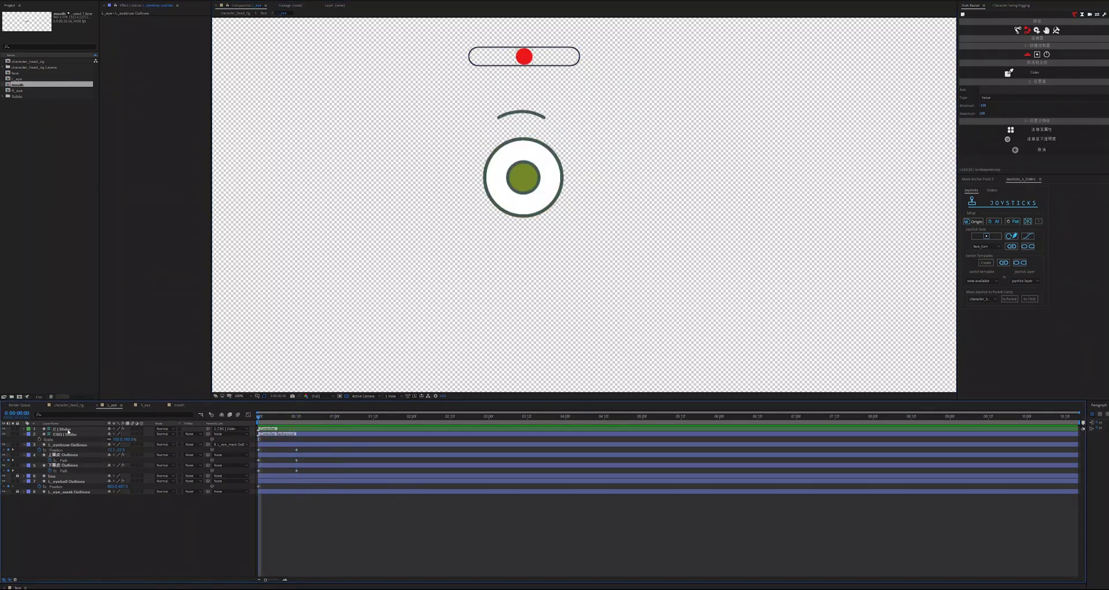
Step: Move the red slider handle to the left end of its track
click(528, 61)
scroll(528, 62, up, 1)
drag(528, 61, 451, 120)
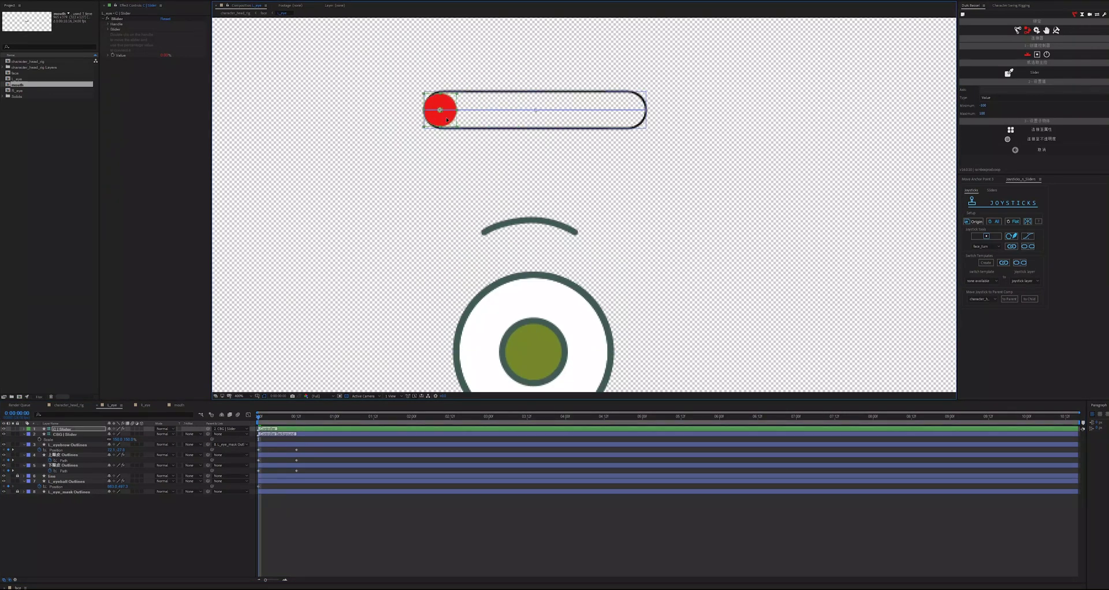
Step: Connect the eyebrow Position and both eyelid Path keyframes to the horizontal slider controller
scroll(366, 241, up, 2)
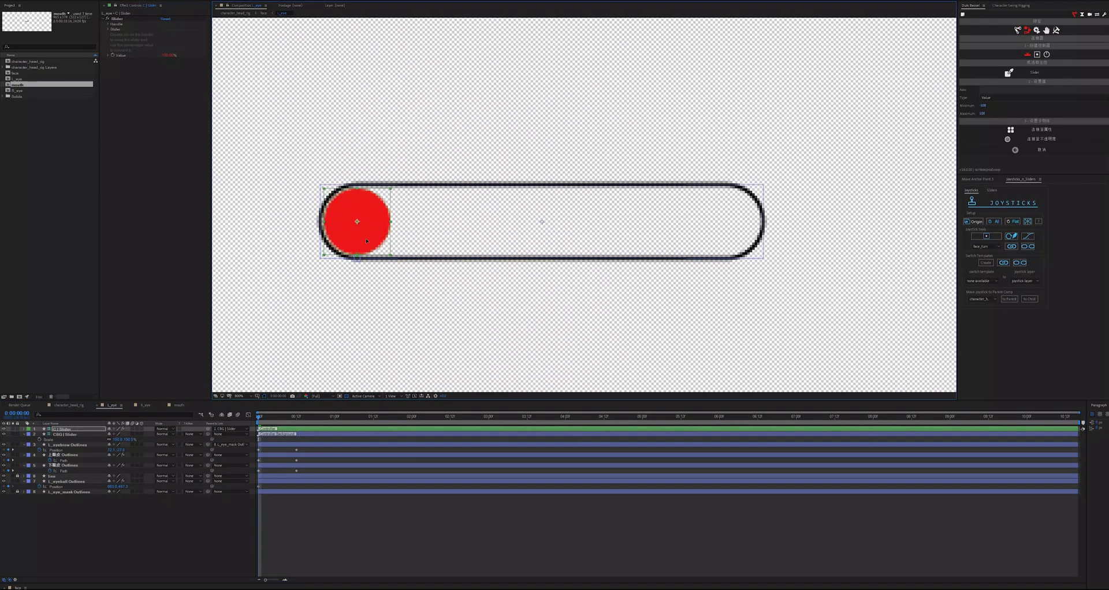
scroll(364, 241, down, 4)
drag(610, 209, 609, 219)
click(71, 436)
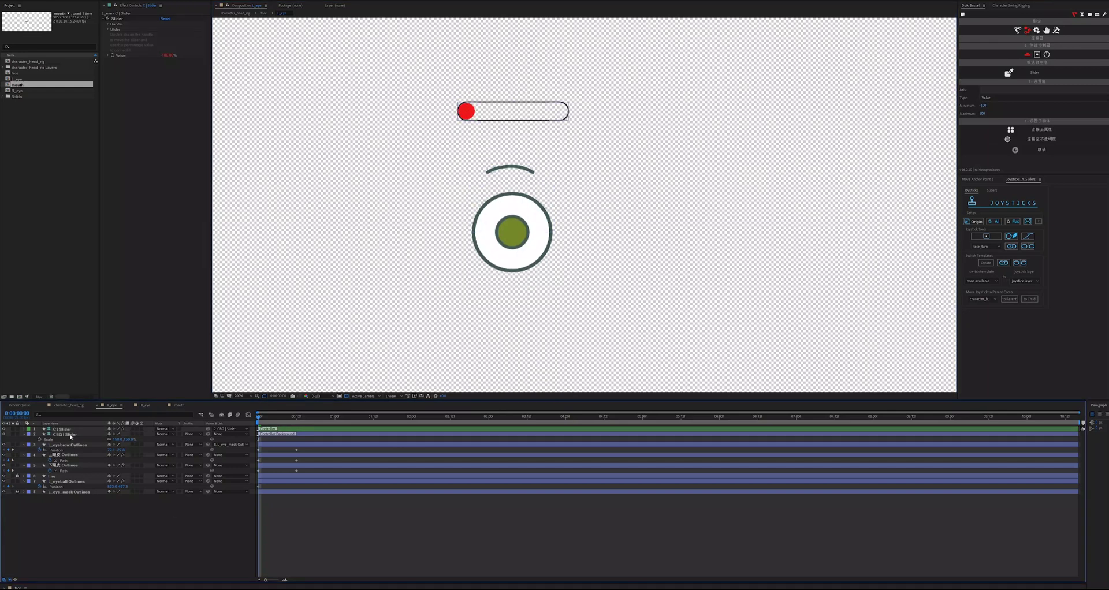
drag(310, 472, 256, 448)
click(1026, 130)
click(1026, 131)
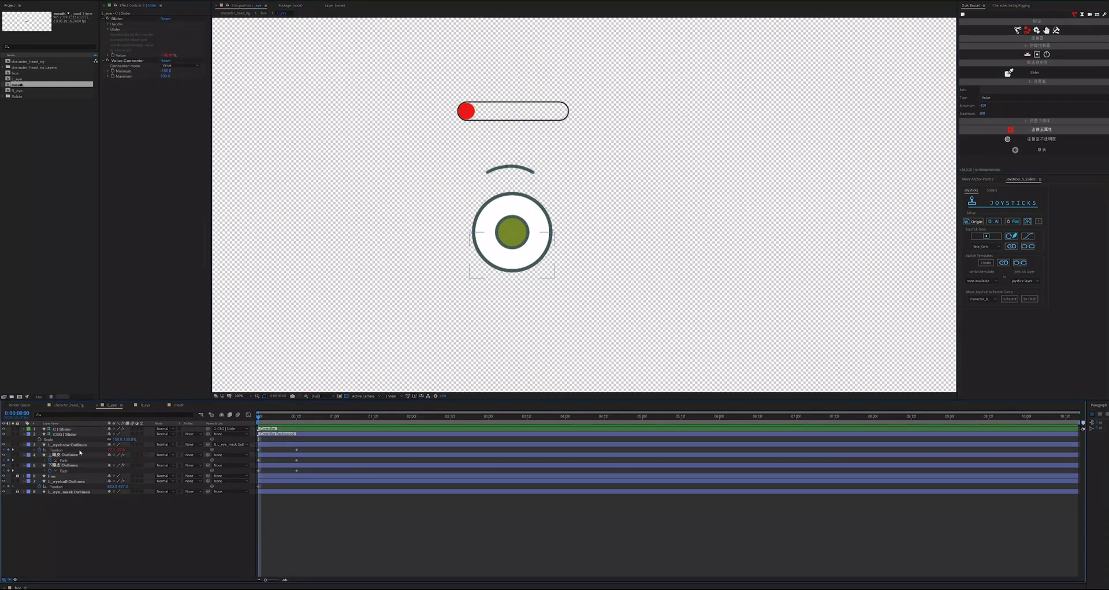
Step: Test the slider handle along its track, undo the movement and save the project
drag(560, 111, 466, 111)
key(ctrl+z)
key(ctrl+z)
key(ctrl+s)
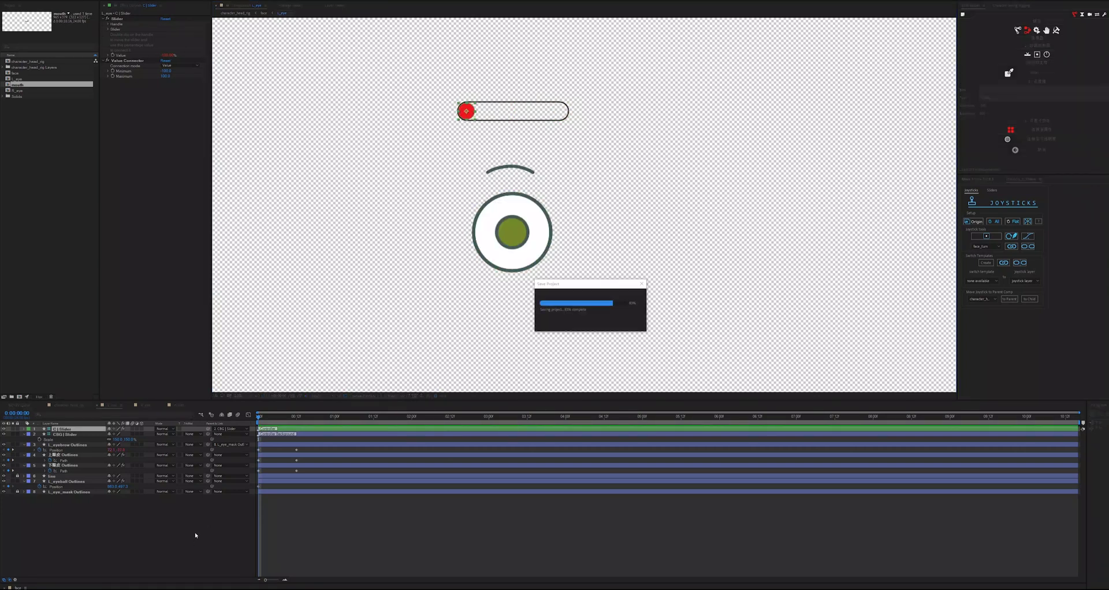
Step: Keyframe the eyeball's Position along a diagonal towards the eye's upper-right edge at frame 12 and 1 second, with the eyebrow and eyelid layers collapsed
click(195, 533)
click(25, 445)
click(25, 450)
click(24, 455)
click(66, 467)
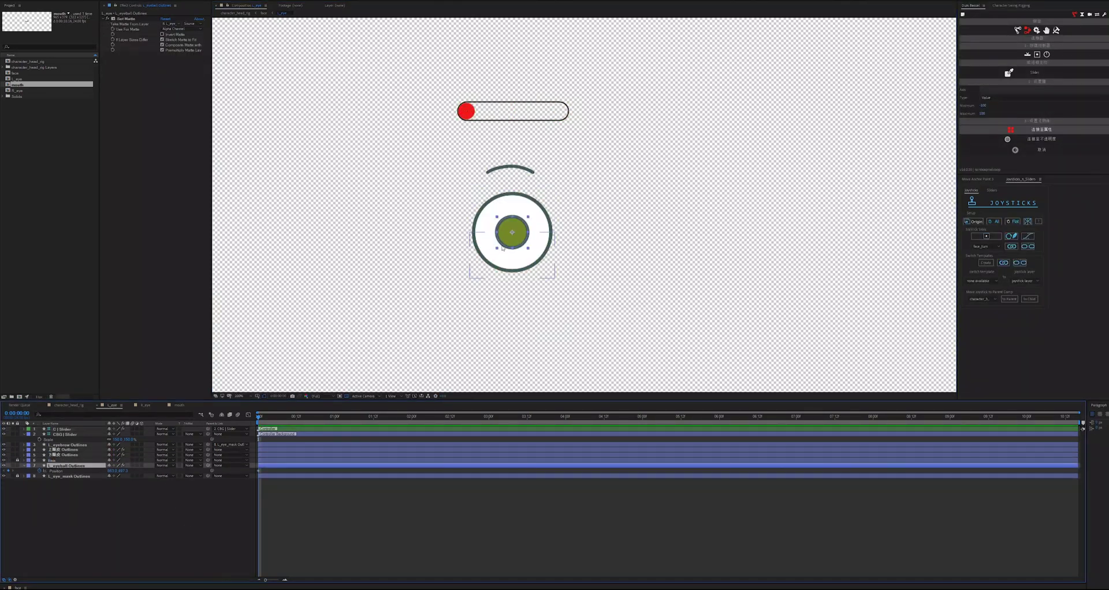
click(296, 424)
drag(517, 243, 539, 219)
click(335, 416)
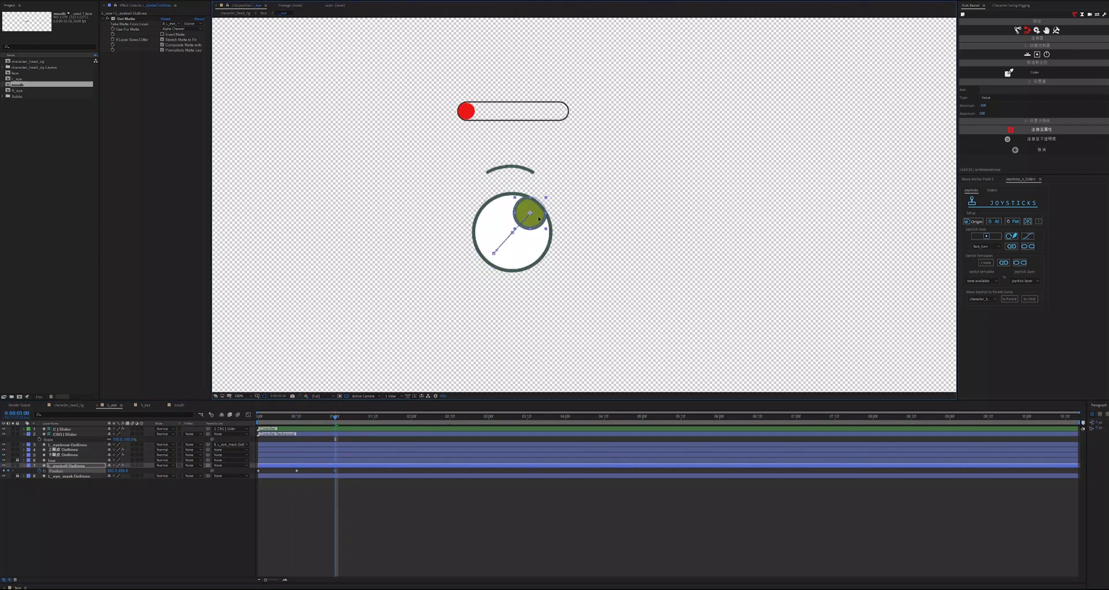
Step: Reduce the eyeball's animation to two position keyframes: lower left of the eye at frame 0 and upper right at frame 12
drag(342, 473, 294, 469)
click(297, 419)
click(336, 418)
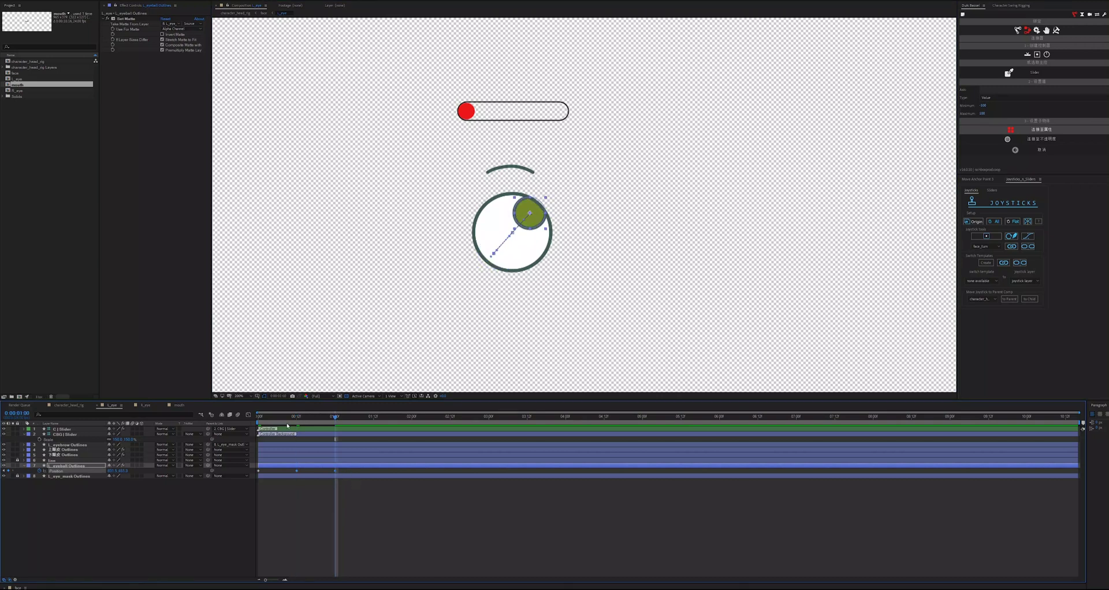
click(296, 421)
click(501, 259)
drag(500, 259, 501, 258)
drag(346, 469, 298, 472)
drag(255, 418, 252, 420)
click(154, 522)
Step: Add a 2D slider controller beside the horizontal slider and set its handle size to 200%
click(1038, 54)
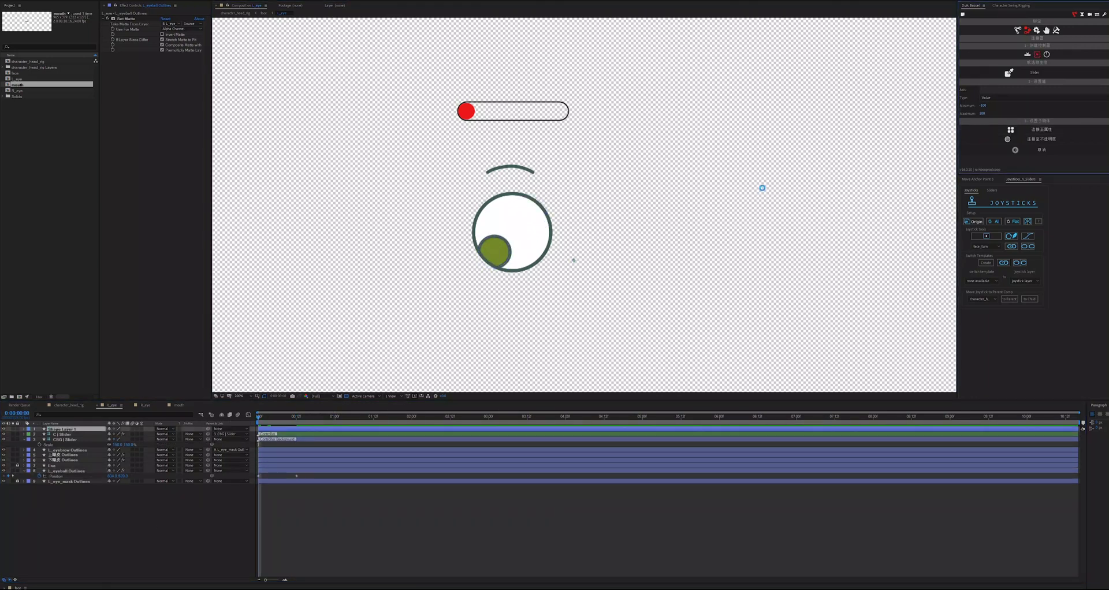
drag(604, 274, 697, 200)
click(74, 429)
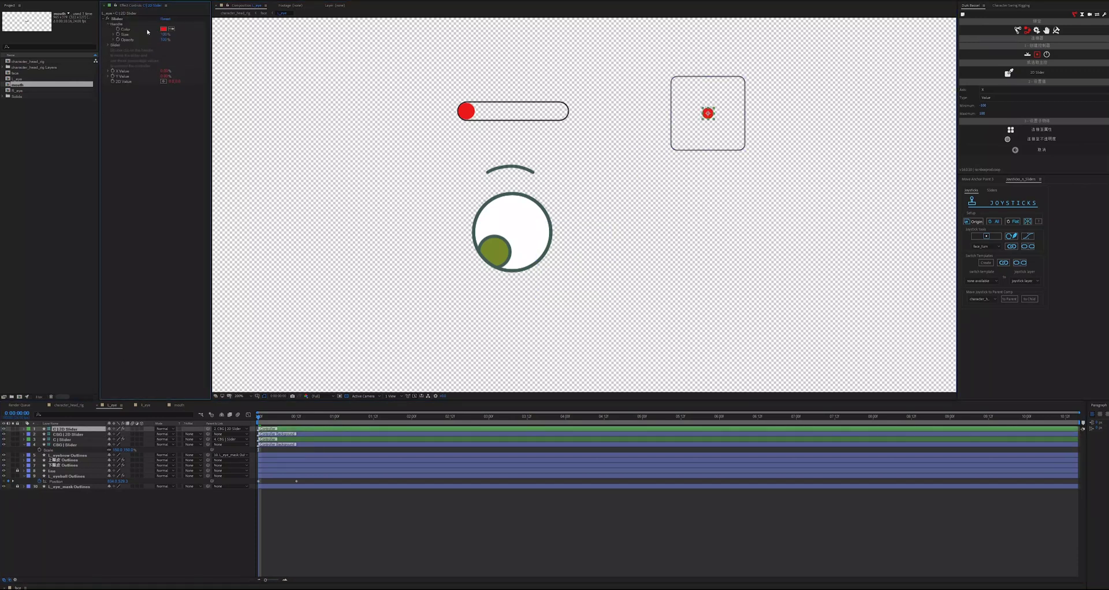
text(200)
key(Return)
Step: Slightly enlarge the scale of the 2D slider's square background layer and collapse its properties
click(69, 434)
key(s)
click(130, 439)
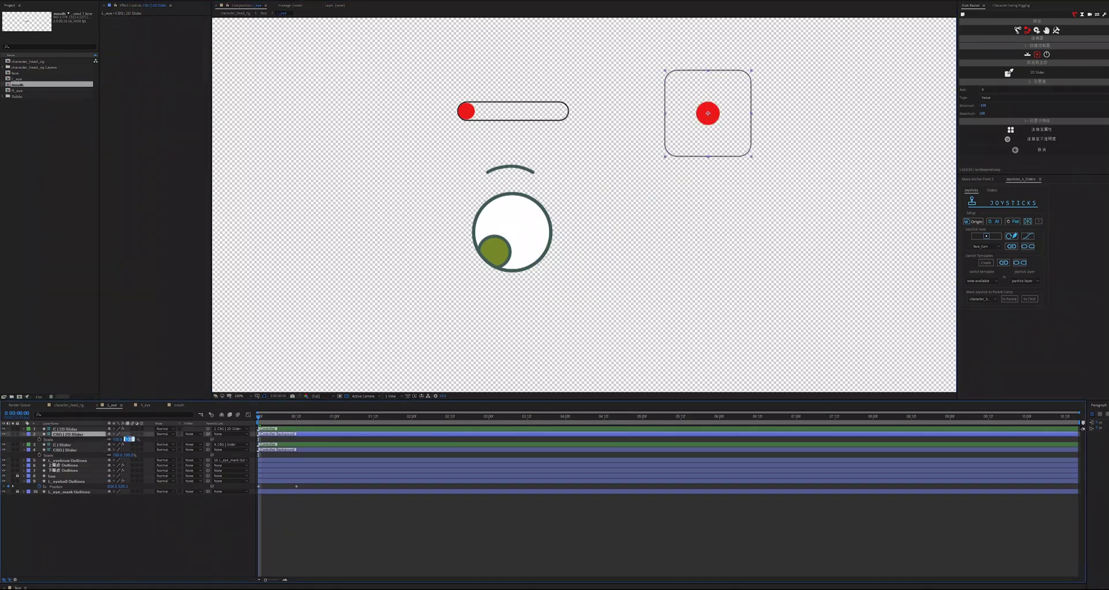
text(80)
key(Return)
click(138, 534)
click(65, 429)
click(24, 434)
Step: Separate the eyeball's Position dimensions and connect its X Position keyframes to the 2D slider
click(66, 477)
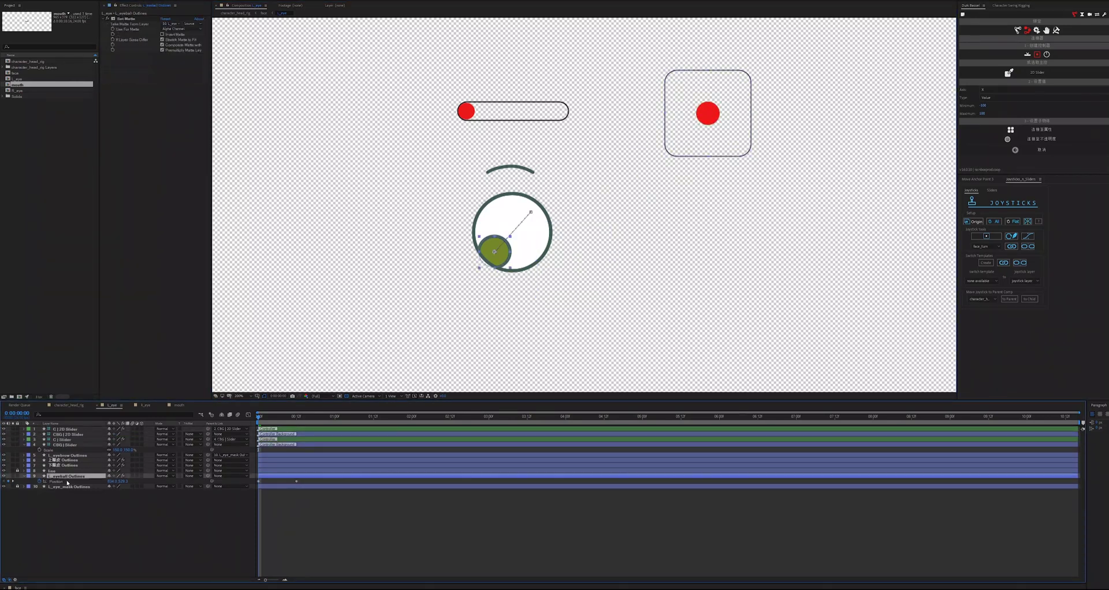
right_click(61, 482)
click(87, 491)
click(308, 484)
click(308, 483)
click(1040, 130)
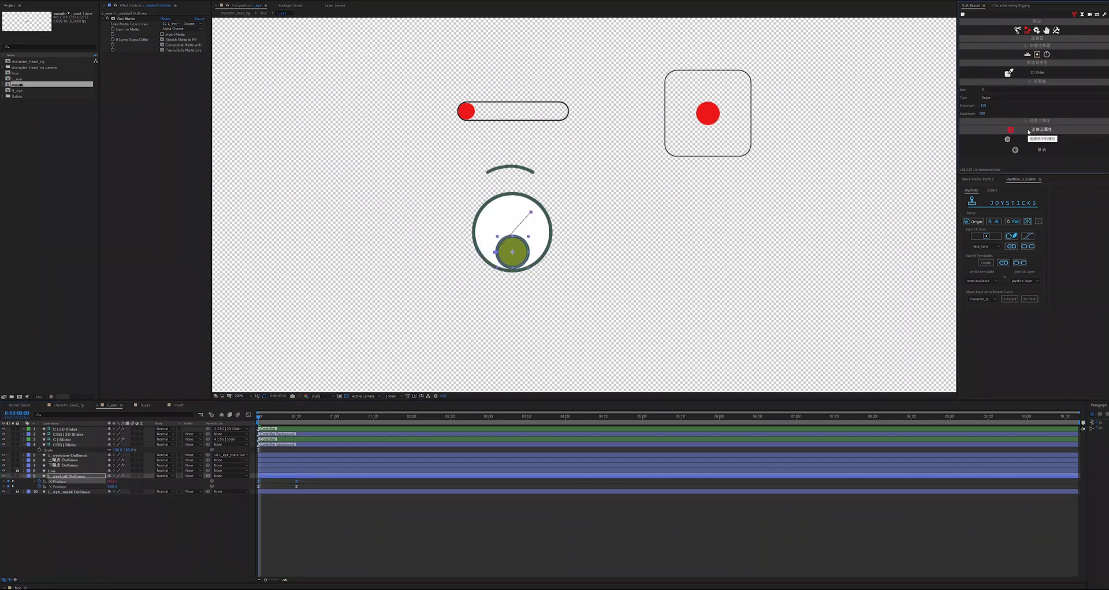
Step: Switch the connector axis to Y and connect the eyeball's Y Position keyframes to the 2D slider
click(1002, 91)
click(998, 100)
click(1037, 130)
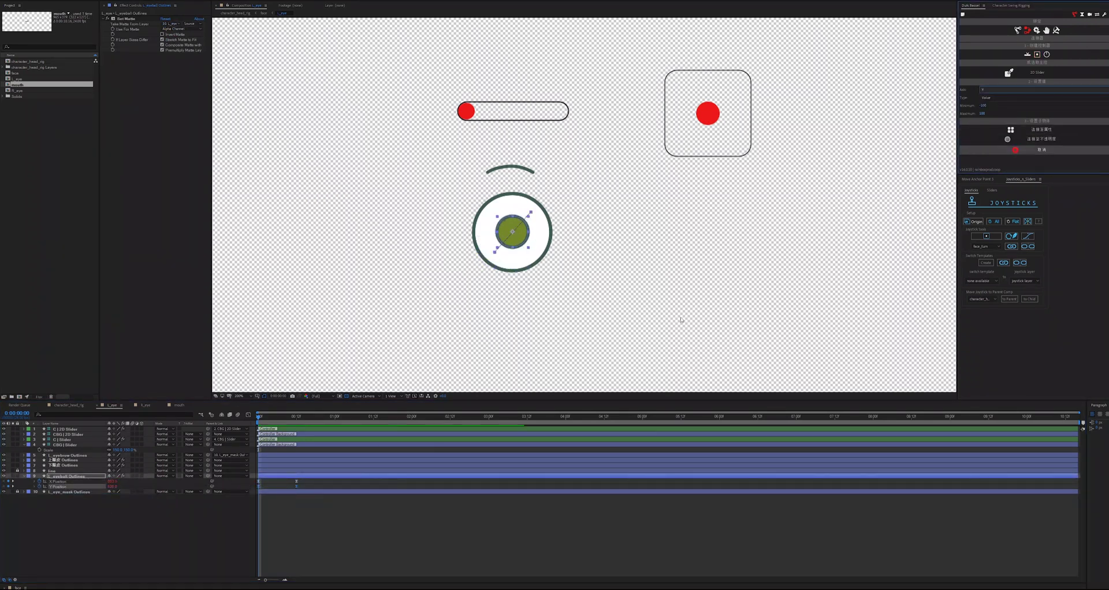
click(537, 520)
Step: Test the eyeball's response by moving the 2D slider handle downward, and undo the movement
click(713, 121)
drag(713, 121, 724, 150)
key(ctrl+z)
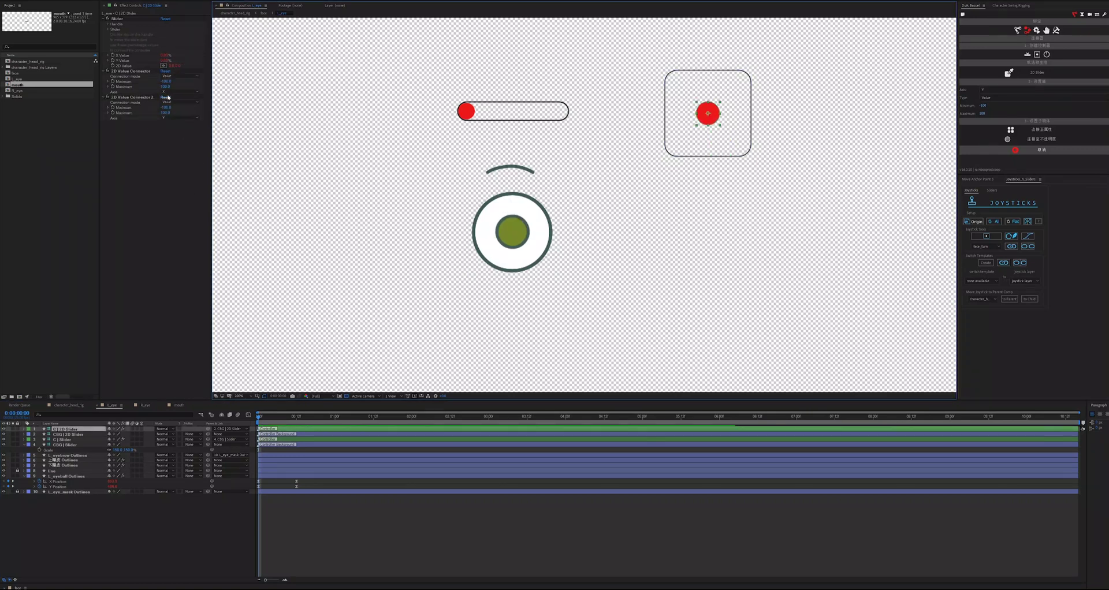
Step: Try reversing the first 2D value connector with a minimum of 100 and a maximum of -100, and test the handle
click(166, 81)
text(100)
key(Tab)
text(-100)
key(Return)
mouse_move(708, 114)
mouse_down()
mouse_move(680, 85)
mouse_move(708, 111)
mouse_move(708, 137)
mouse_move(734, 111)
mouse_move(686, 97)
mouse_move(721, 146)
mouse_move(700, 113)
mouse_move(675, 113)
mouse_move(746, 113)
mouse_move(704, 146)
mouse_move(741, 116)
mouse_move(704, 116)
mouse_up()
Step: Set the second 2D value connector's minimum to 100 and maximum to -100, and restore the first connector's original range
click(166, 107)
text(100)
key(Tab)
text(-)
click(165, 81)
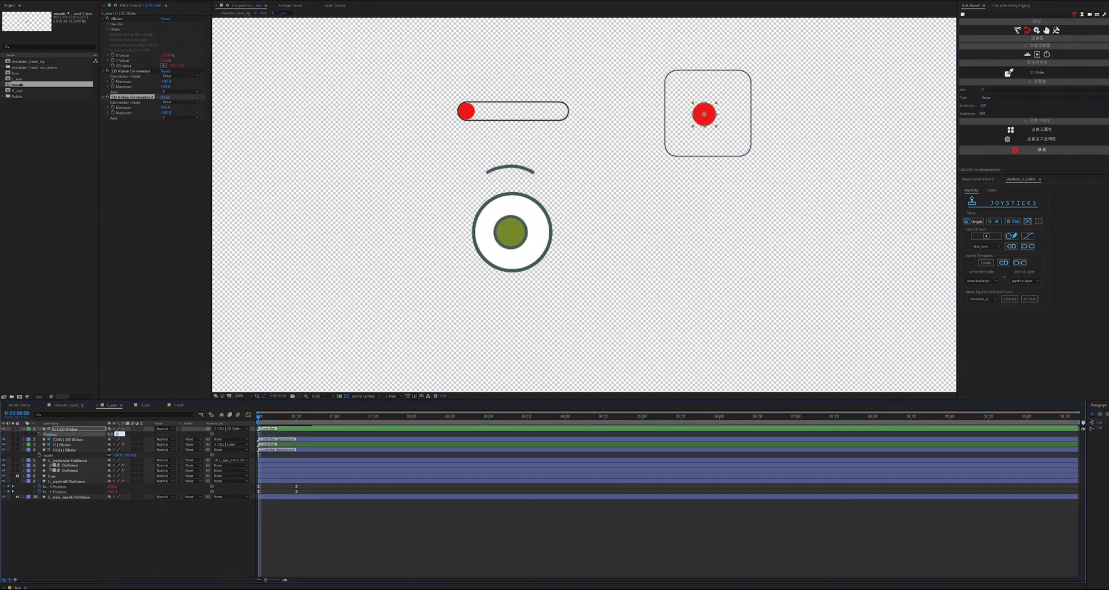
Step: Recentre the 2D slider's handle and move the controller down beside the eye
drag(737, 161, 705, 271)
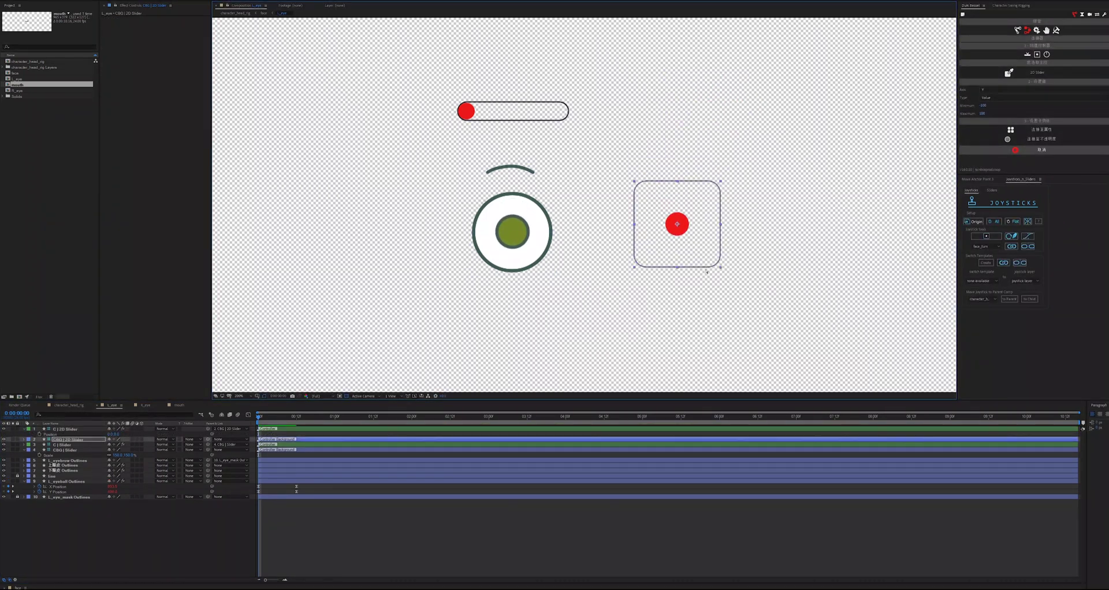
click(612, 532)
Step: Copy the horizontal slider and its background into the character_head_rig composition
click(67, 406)
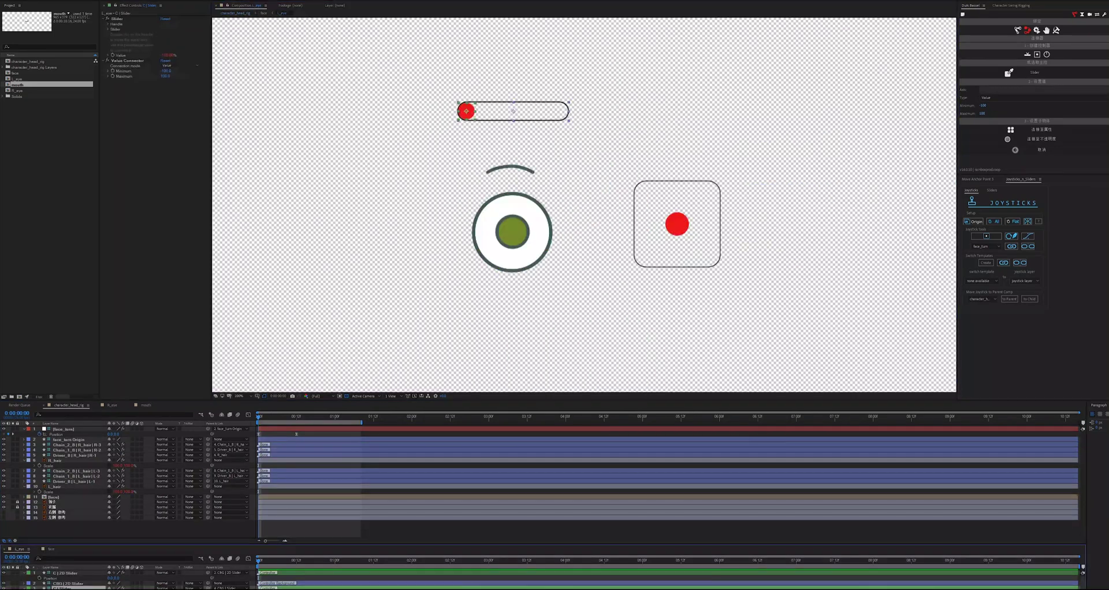
click(109, 531)
key(ctrl+v)
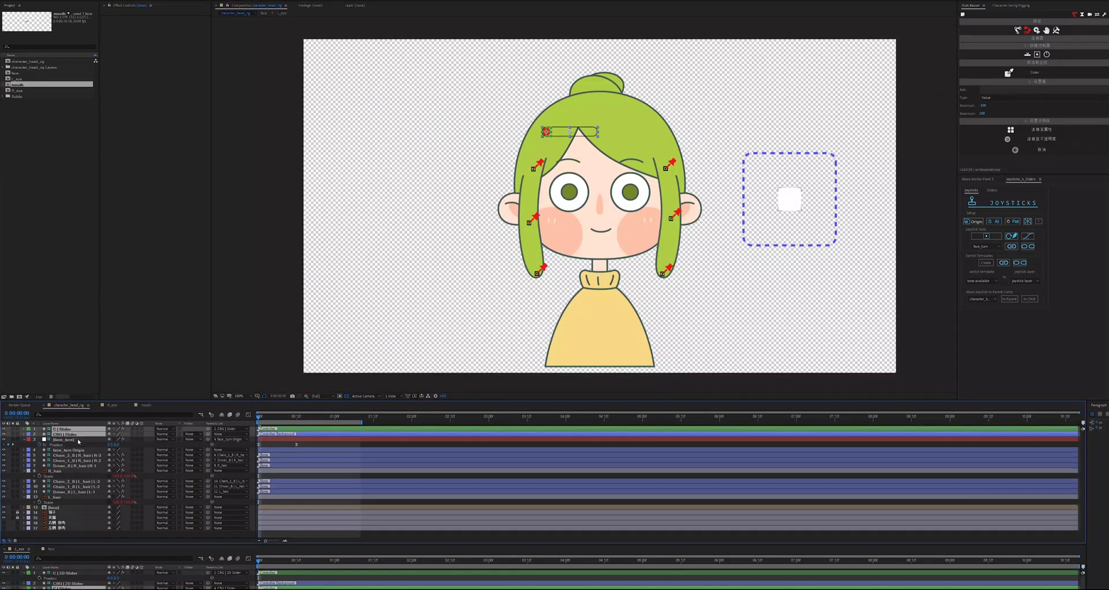
Step: Enlarge the pasted slider's background layer and place the controller to the upper left of the character's head
click(73, 440)
click(71, 434)
key(s)
click(129, 439)
drag(585, 137, 522, 73)
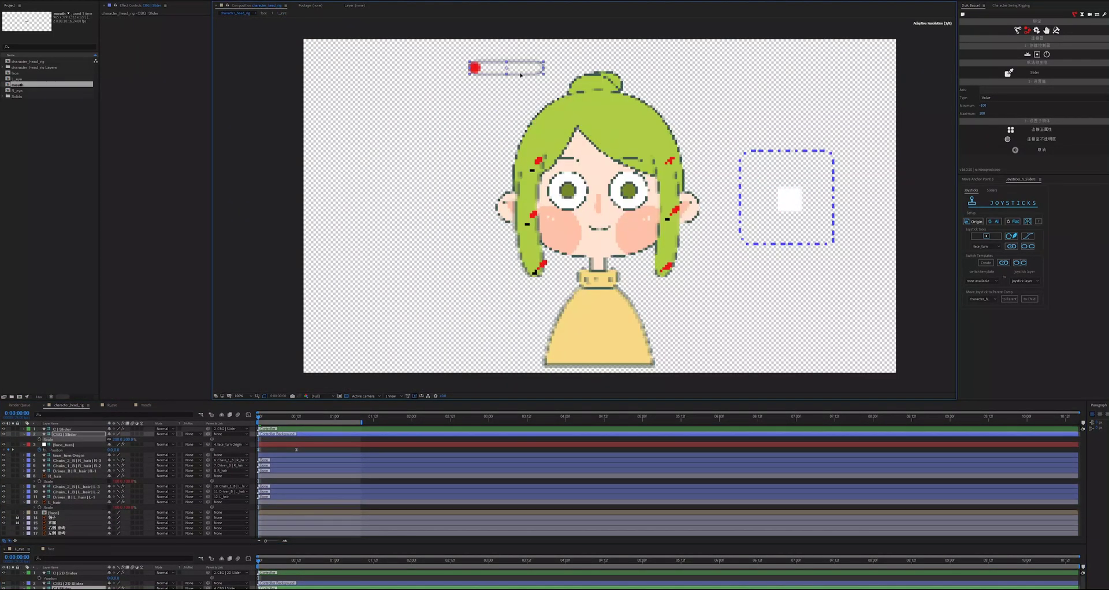
Step: Link the Position of the slider handle in the L_eye composition to the Position of the handle in character_head_rig
click(476, 68)
key(p)
drag(212, 589, 58, 434)
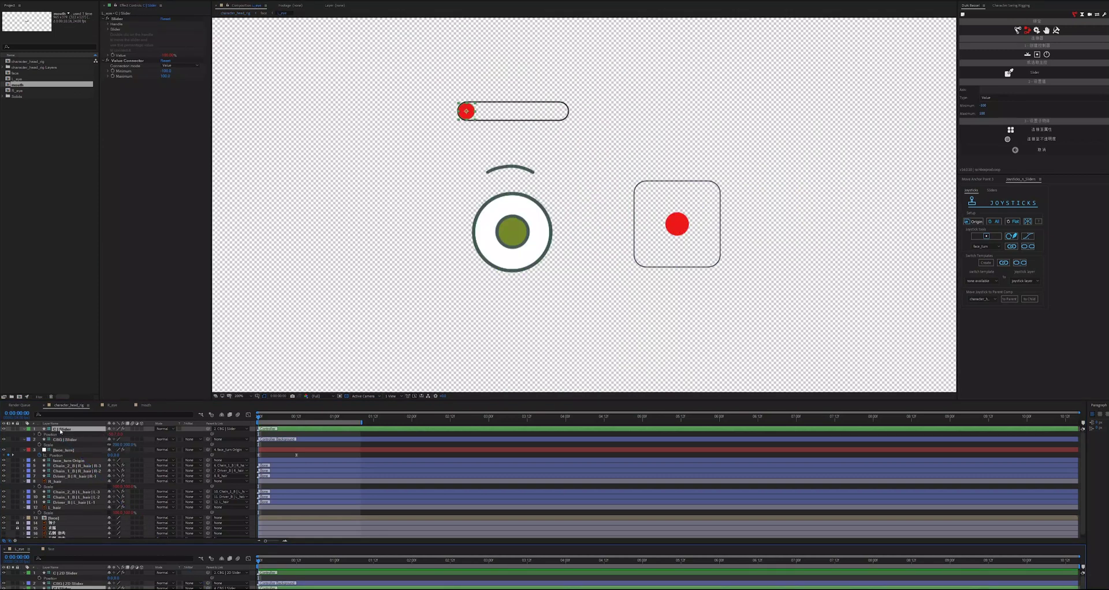
Step: Test the eye blink by moving the slider handle in the character_head_rig composition
click(60, 431)
click(476, 69)
click(62, 431)
mouse_move(475, 68)
mouse_down()
mouse_move(533, 70)
mouse_move(475, 67)
mouse_up()
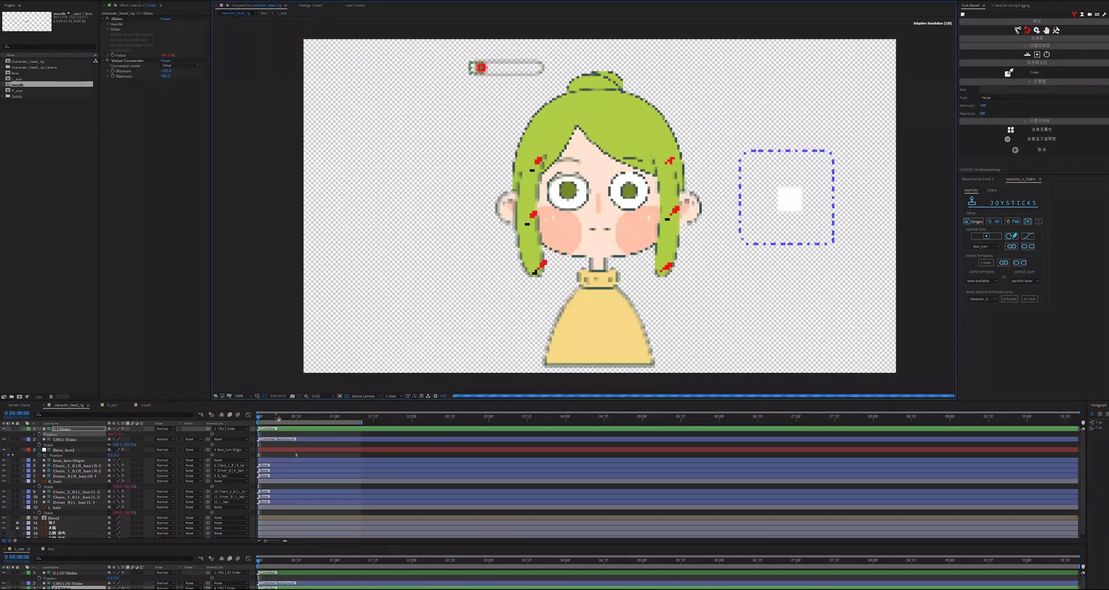
Step: Rename the slider handle layer in character_head_rig to L_eye
click(323, 301)
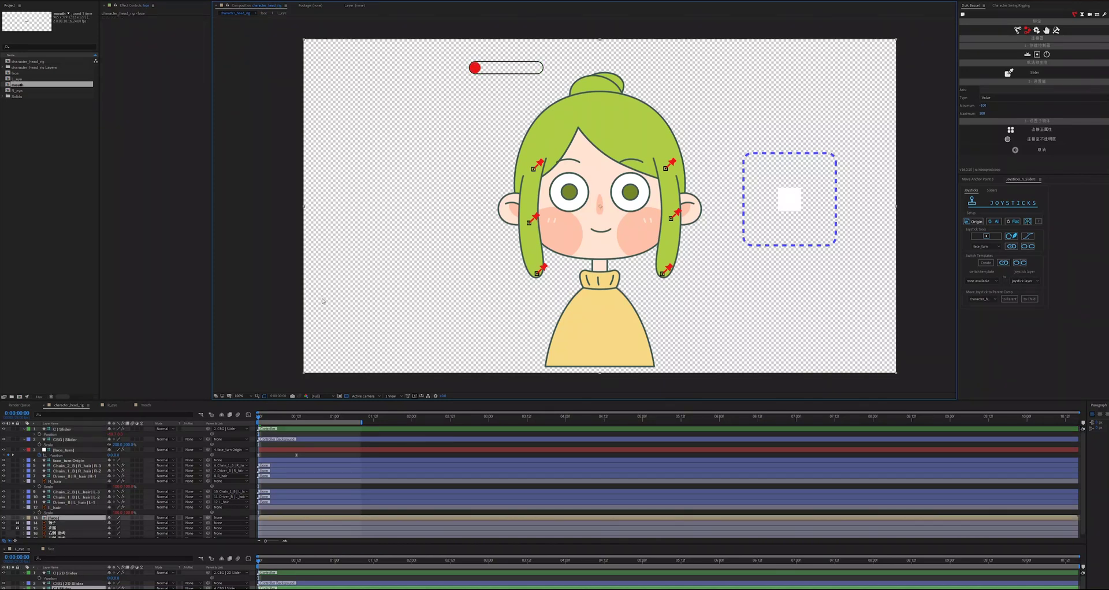
click(61, 430)
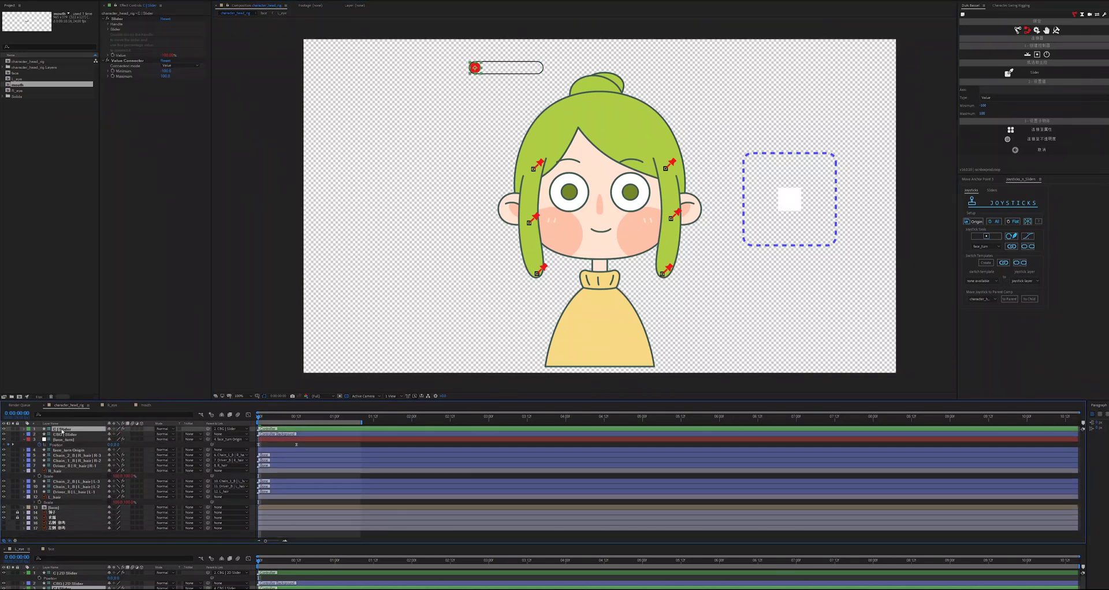
double_click(61, 430)
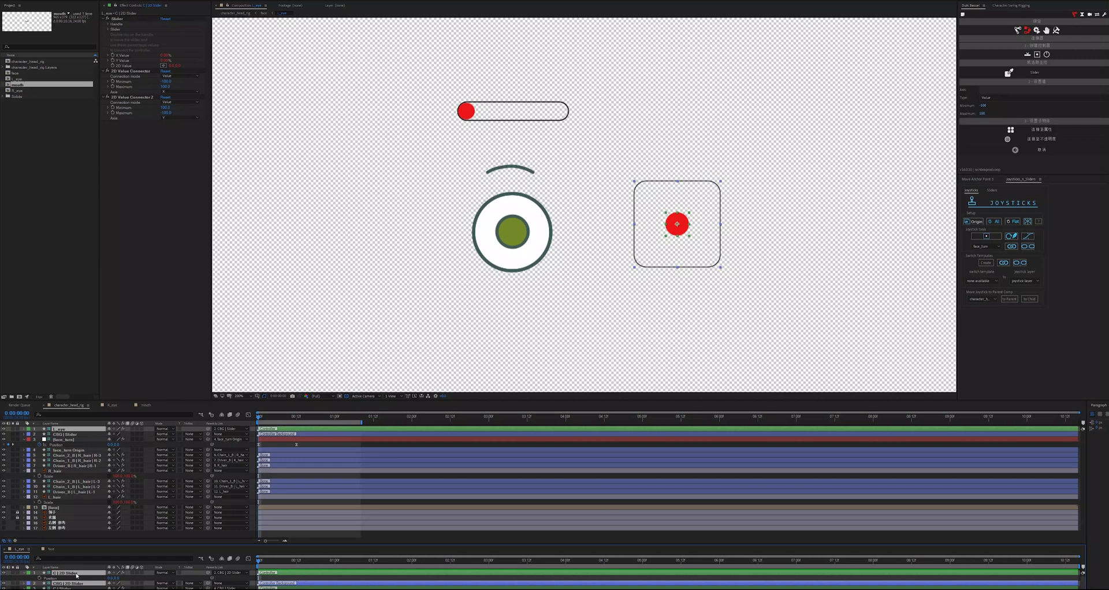
Step: Copy the eyebrow, eyelid, line, eyeball and eye mask layers from the L_eye composition into R_eye
drag(65, 588, 73, 552)
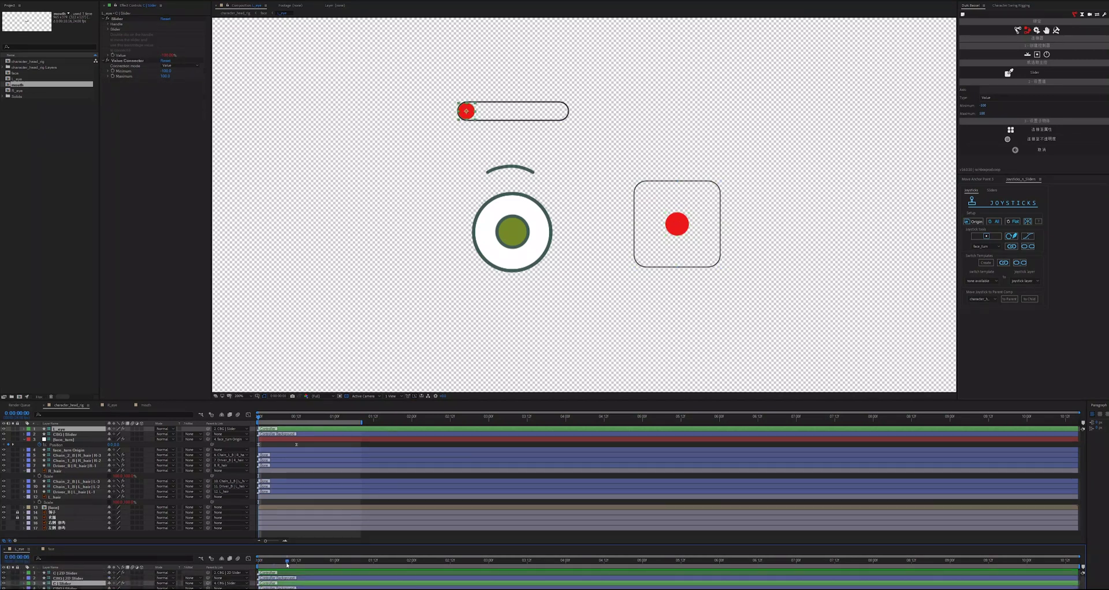
drag(144, 544, 144, 514)
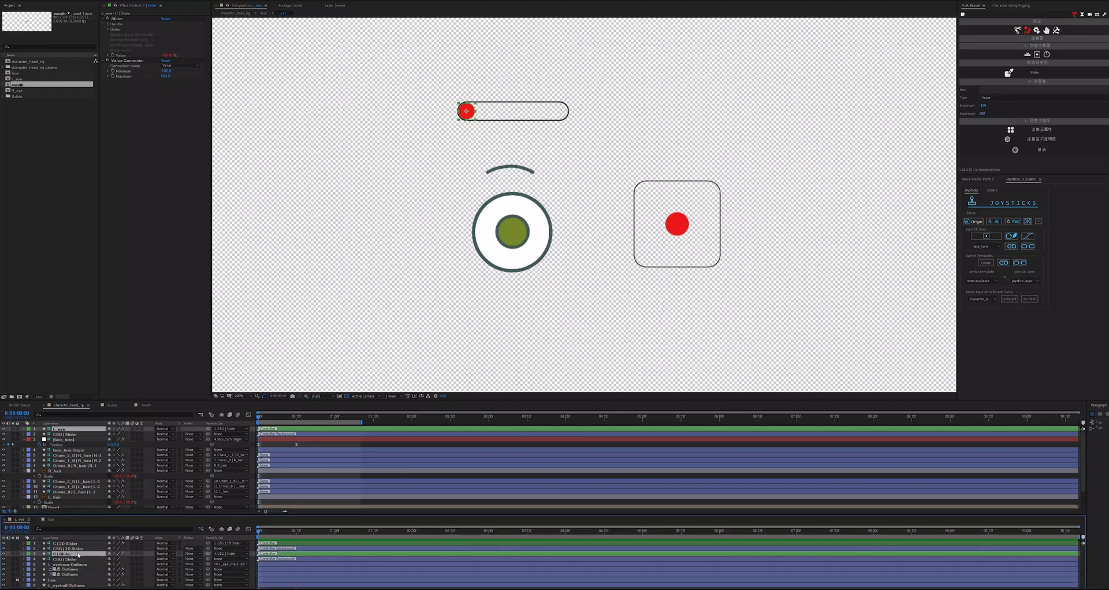
click(67, 565)
shift+click(69, 588)
key(u)
click(112, 406)
click(86, 487)
click(87, 496)
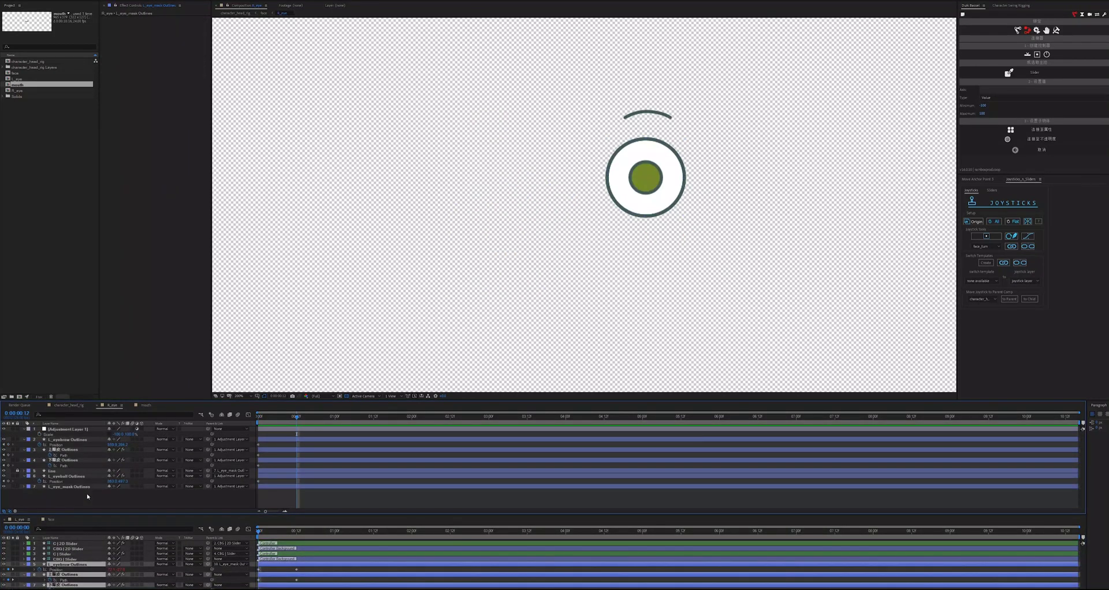
key(ctrl+v)
Step: Delete the old eyebrow and eye layers below the pasted ones, keeping the adjustment layer
scroll(79, 464, down, 2)
click(75, 459)
shift+click(72, 506)
key(Delete)
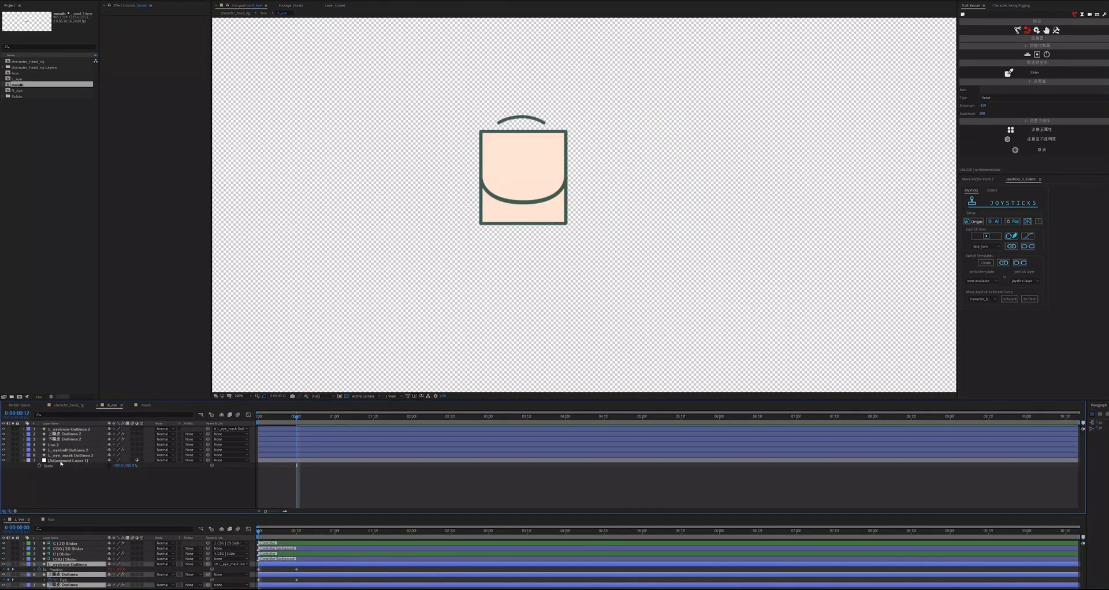
Step: Move the adjustment layer to the top of R_eye and parent the pasted eyelid, line, eyeball and mask layers to it
drag(65, 461, 72, 427)
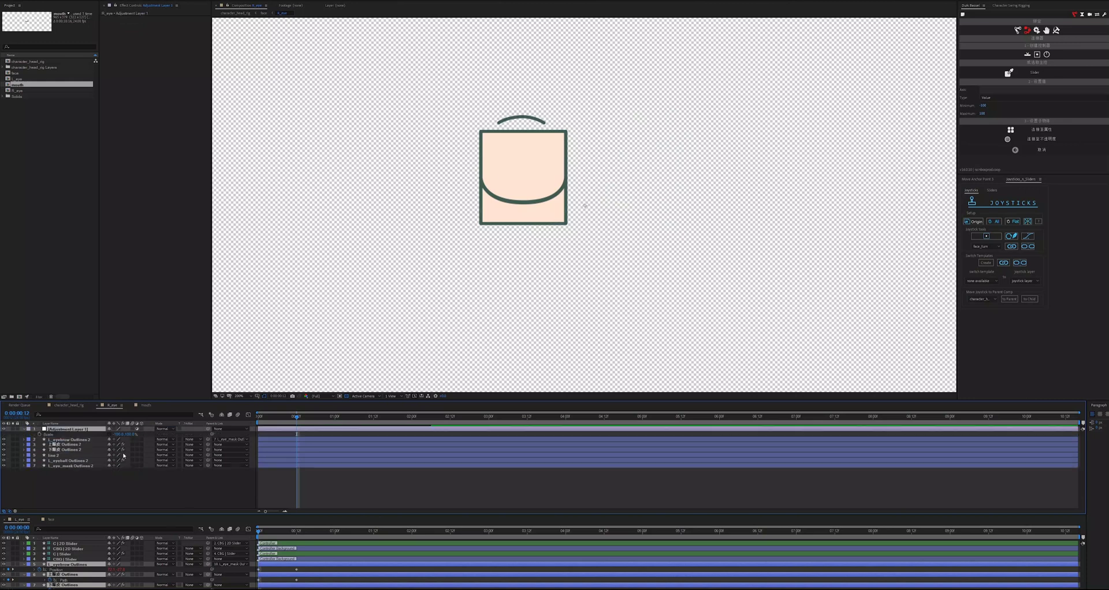
click(78, 440)
click(77, 445)
shift+click(75, 467)
drag(208, 465, 77, 430)
Step: Set L_eye_mask Outlines 2 as the Set Matte source for both eyelid layers and the eyeball
click(75, 445)
click(171, 24)
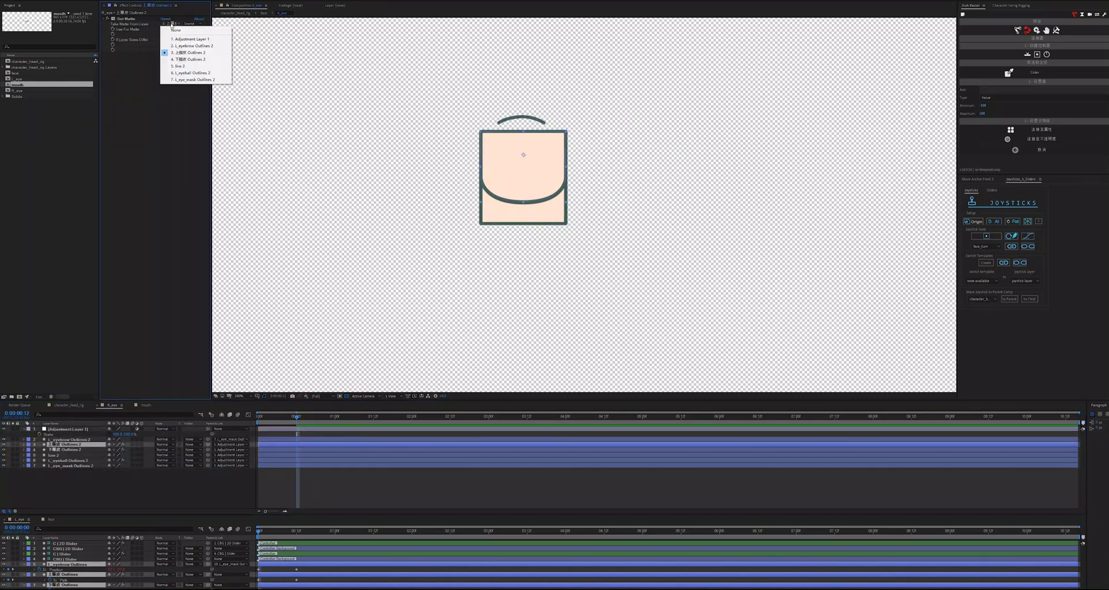
click(192, 80)
click(74, 450)
click(172, 24)
click(192, 79)
click(75, 440)
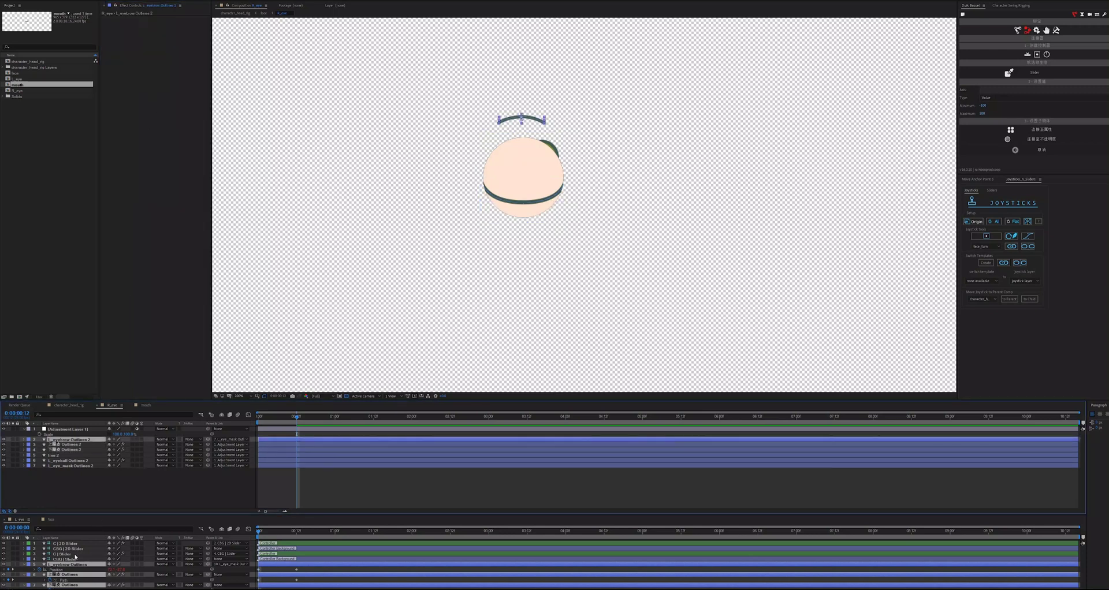
click(75, 461)
click(171, 24)
click(193, 79)
Step: Examine the eyebrow's Position keyframes, the eye mask layer and the path contents of line 2
click(72, 440)
key(p)
click(75, 471)
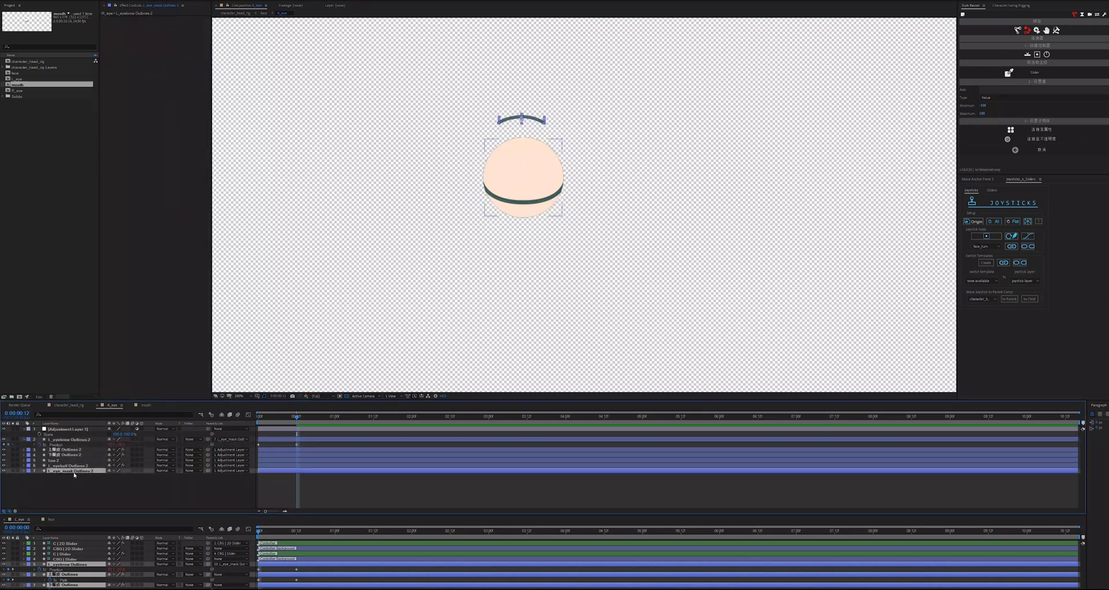
click(24, 441)
click(54, 455)
click(24, 455)
click(30, 461)
click(35, 467)
click(40, 471)
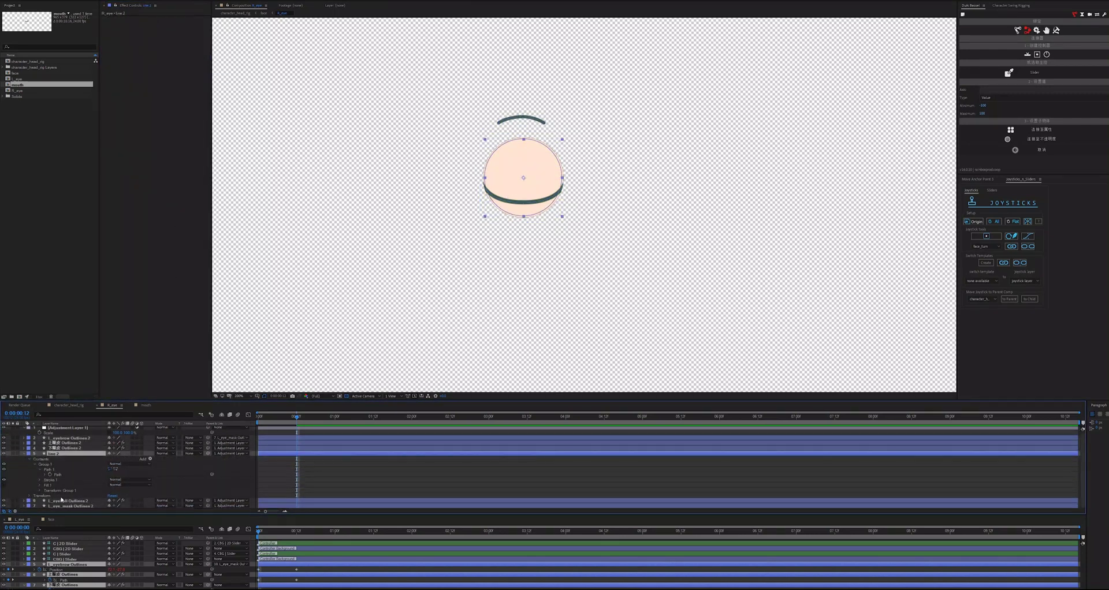
Step: Lock the line 2 and eye mask layers, and reveal the eyebrow and both eyelids' keyframes at frame 0
click(21, 455)
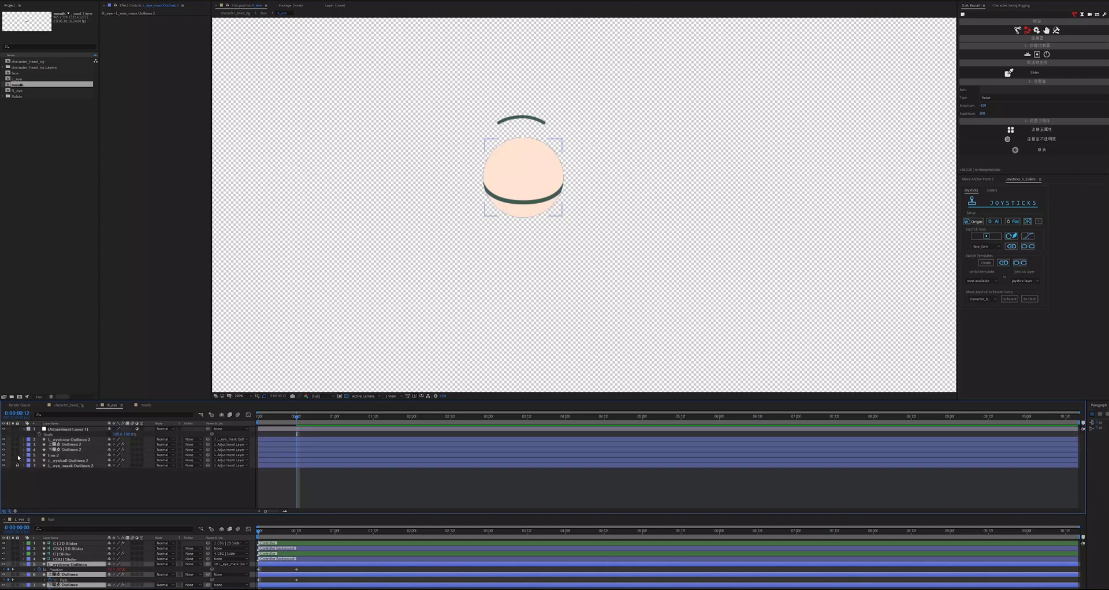
drag(260, 424, 256, 425)
click(65, 445)
ctrl+click(65, 450)
ctrl+click(69, 441)
key(u)
click(185, 498)
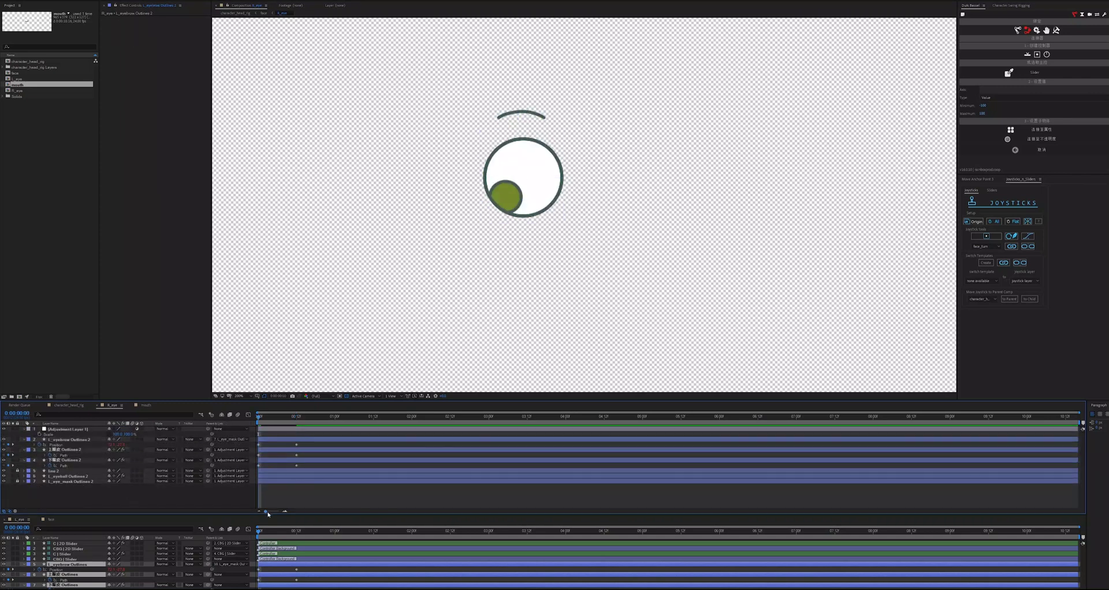
Step: Create a slider controller in R_eye and place it above the eyebrow
drag(268, 514, 268, 548)
click(1028, 55)
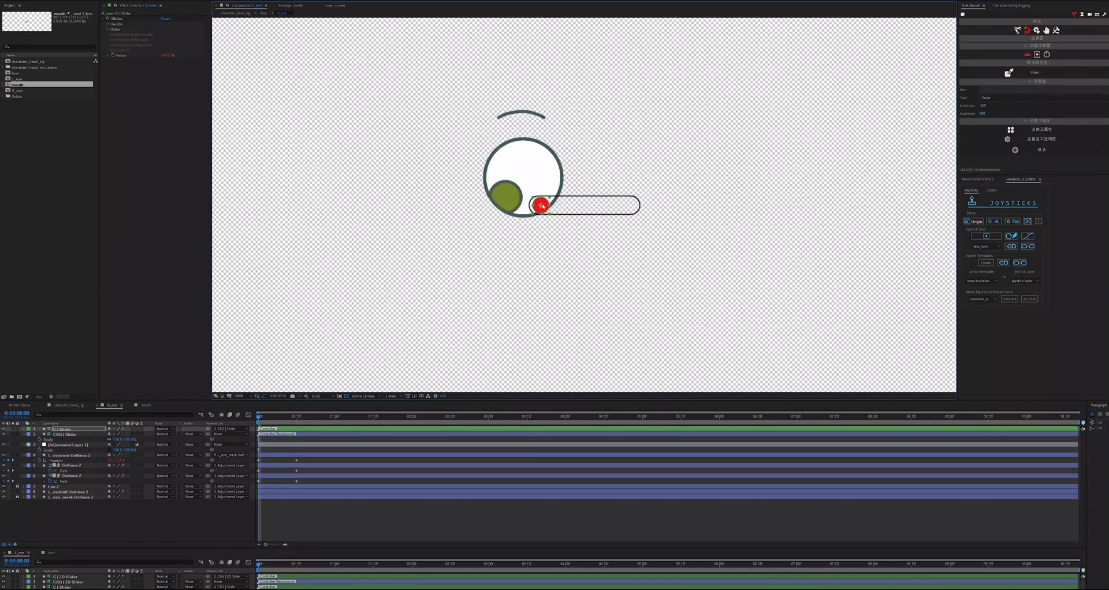
scroll(542, 206, up, 2)
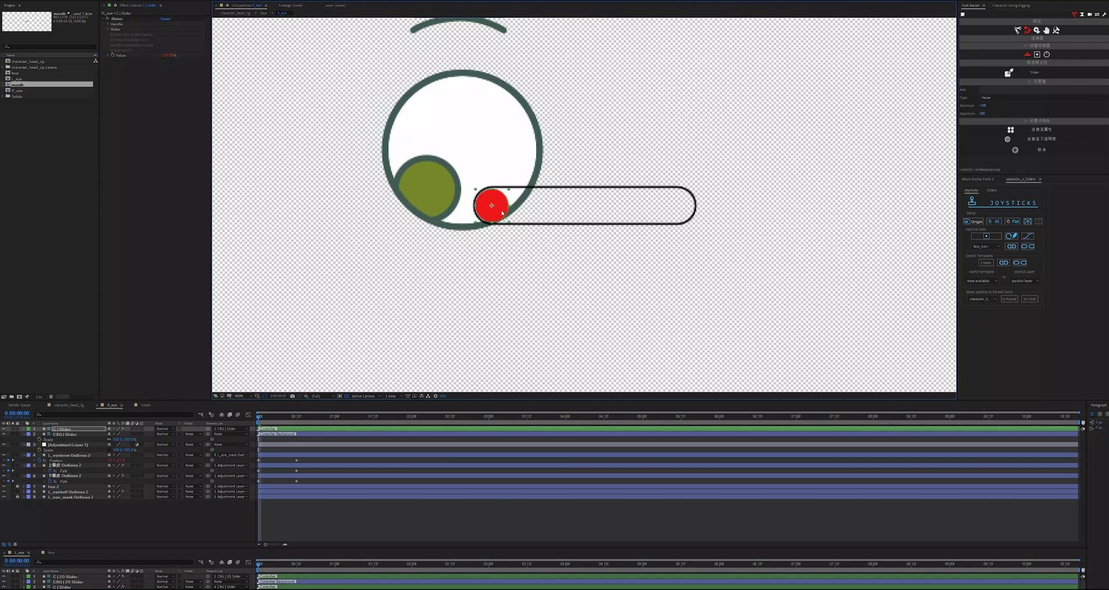
scroll(555, 214, down, 1)
drag(639, 211, 579, 69)
Step: Connect the eyebrow's Position and both eyelids' Path keyframes to the slider, and try the handle
drag(308, 484, 247, 460)
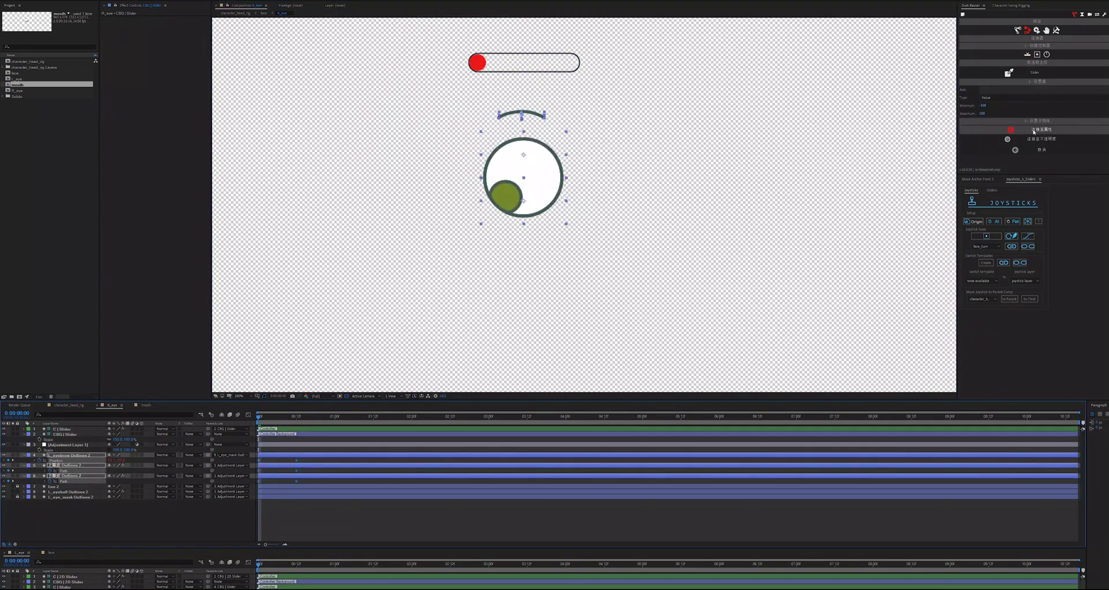
click(1034, 132)
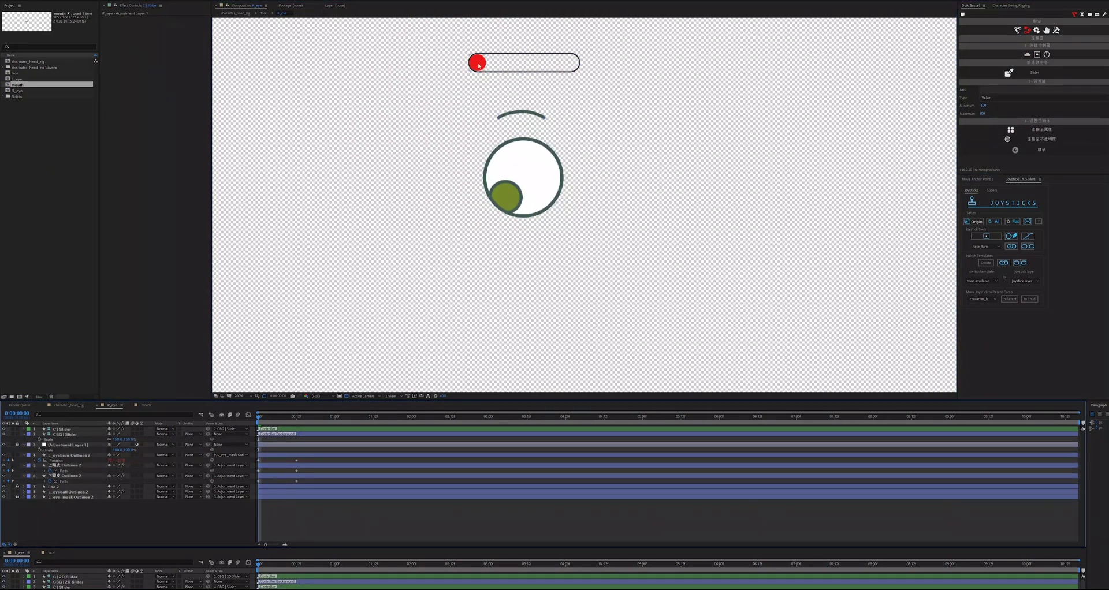
mouse_move(478, 65)
mouse_down()
mouse_move(562, 62)
mouse_move(482, 63)
mouse_up()
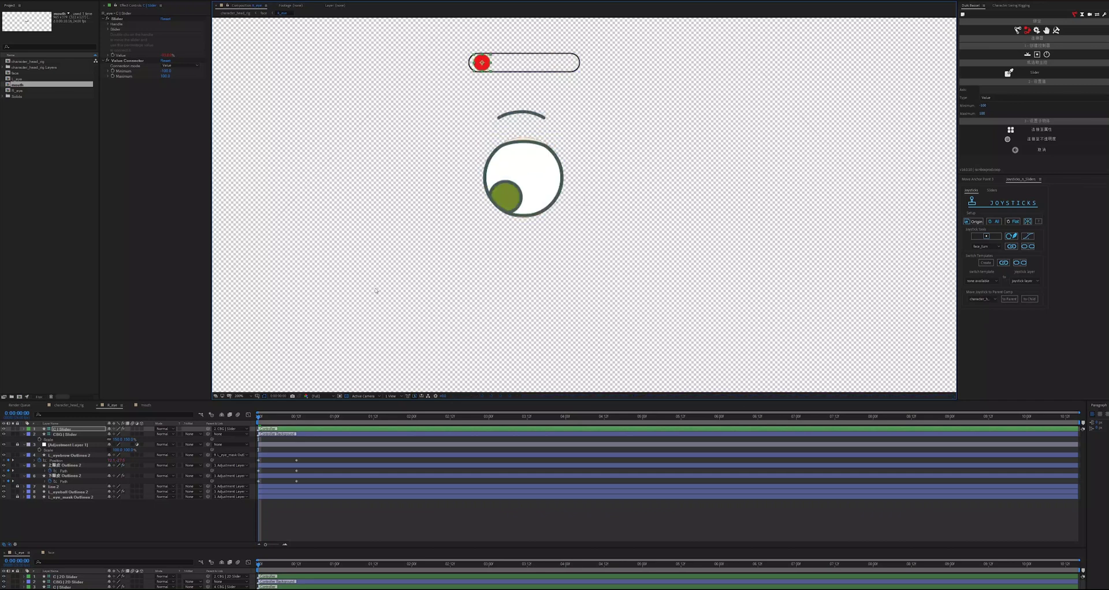
Step: Unlock the adjustment layer, flip the right-eye artwork horizontally through it, and lock the layer again
click(20, 446)
click(24, 445)
click(17, 445)
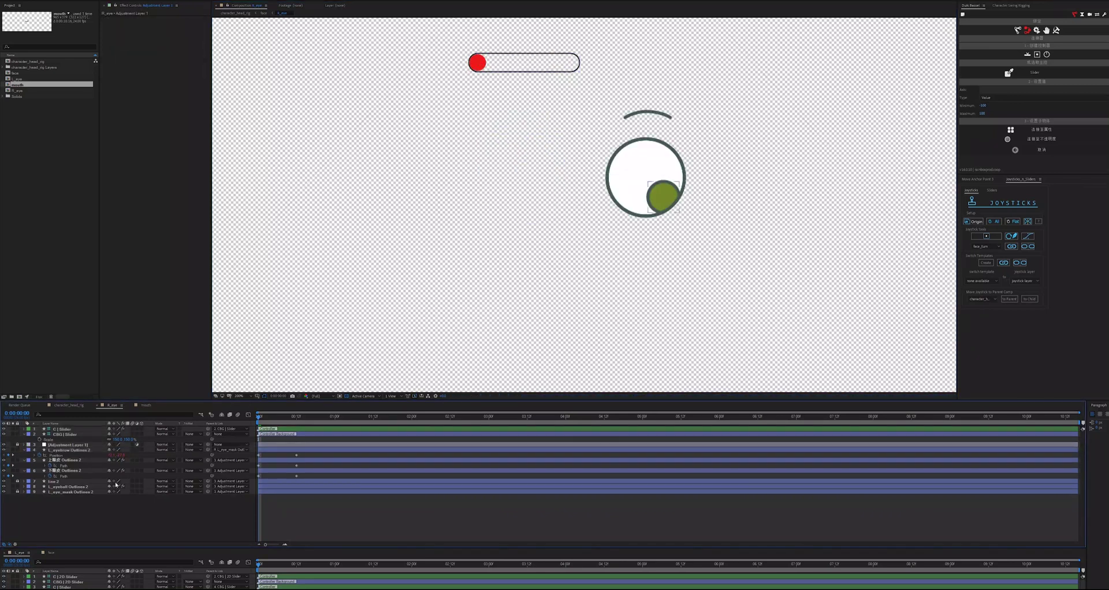
Step: Reveal the eyeball layer's position keyframes and create a 2D slider controller
click(61, 487)
key(u)
scroll(556, 284, down, 1)
click(1037, 54)
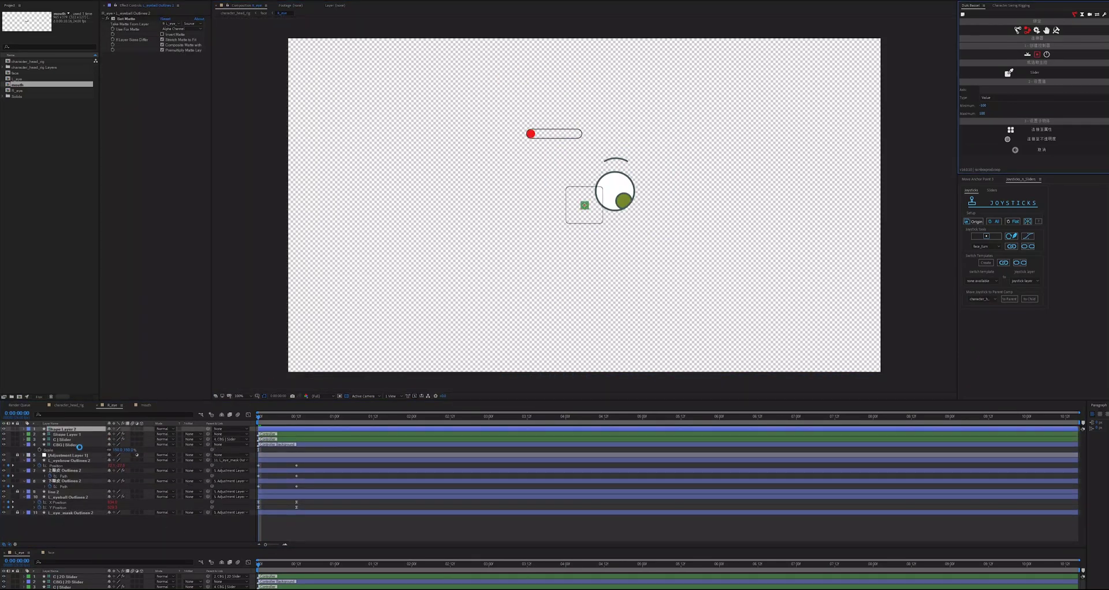
Step: Scale the 2D slider's background to 200% and move it to the upper right of the eye
click(72, 434)
key(s)
click(128, 440)
text(200)
drag(561, 243, 718, 182)
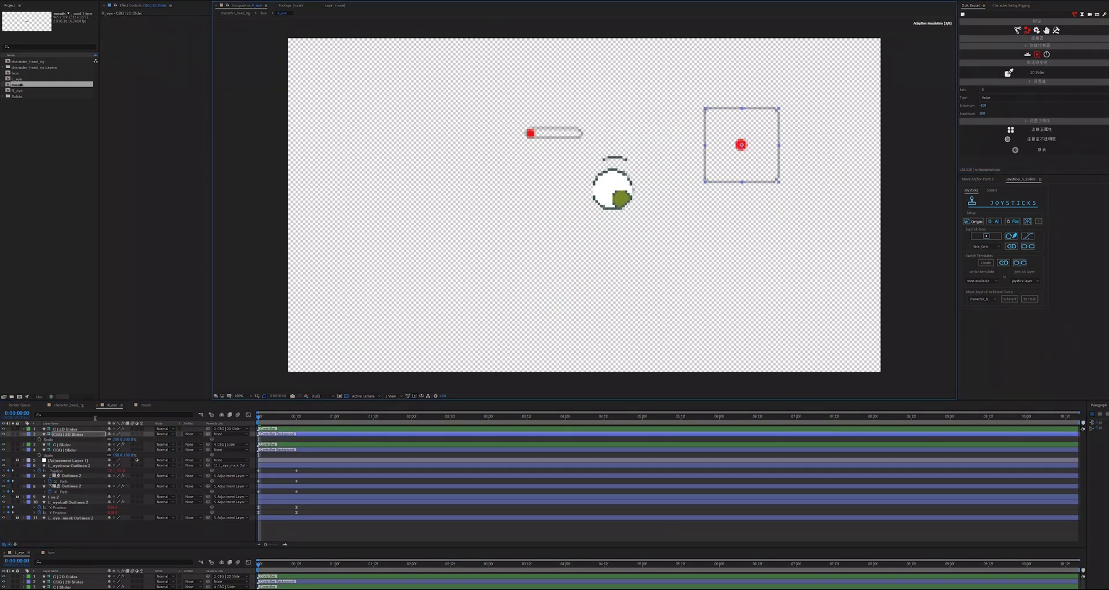
Step: Enlarge the 2D slider's handle, set the background's scale to 100% and place the controller just right of the eye
click(741, 145)
click(154, 35)
key(Return)
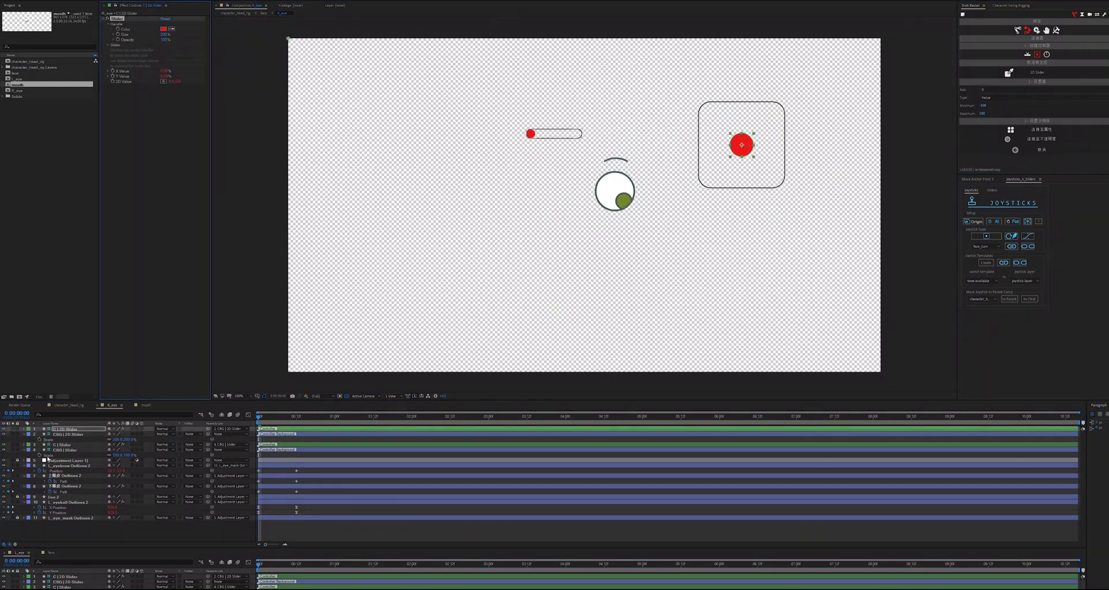
click(118, 439)
text(100)
key(Return)
drag(740, 166, 679, 209)
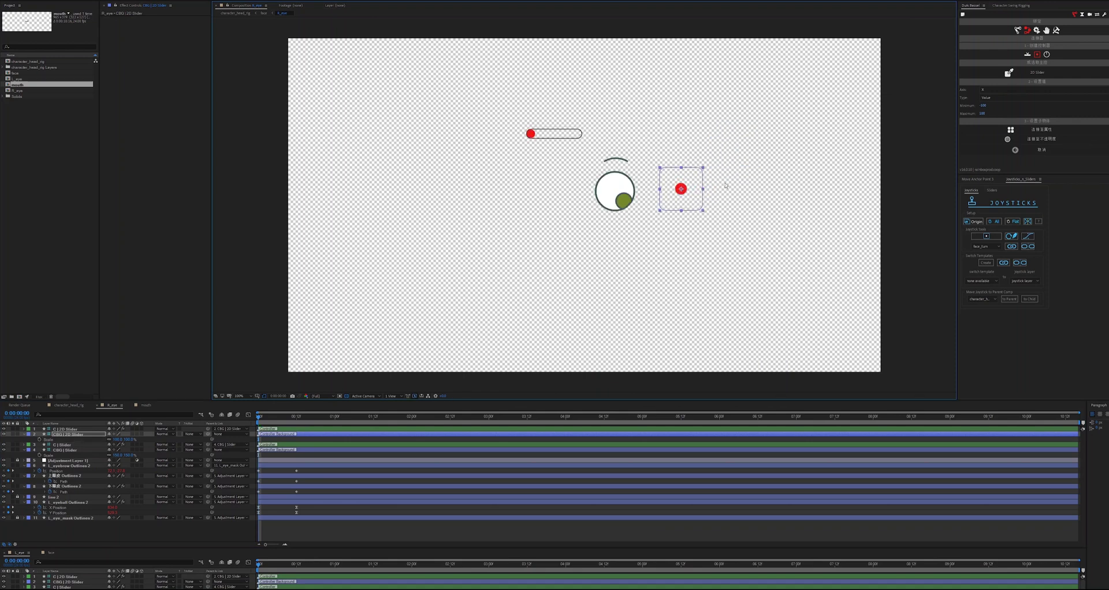
scroll(726, 186, up, 1)
drag(749, 260, 578, 326)
Step: Connect the eyeball's X Position keyframes to the 2D slider
click(68, 430)
click(68, 435)
click(59, 508)
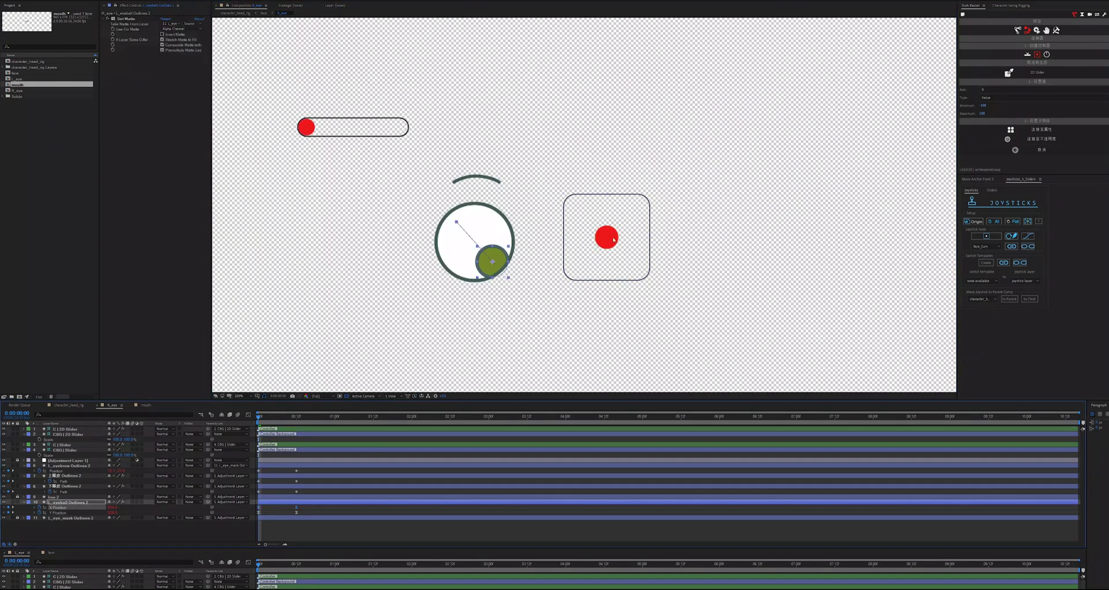
click(1042, 131)
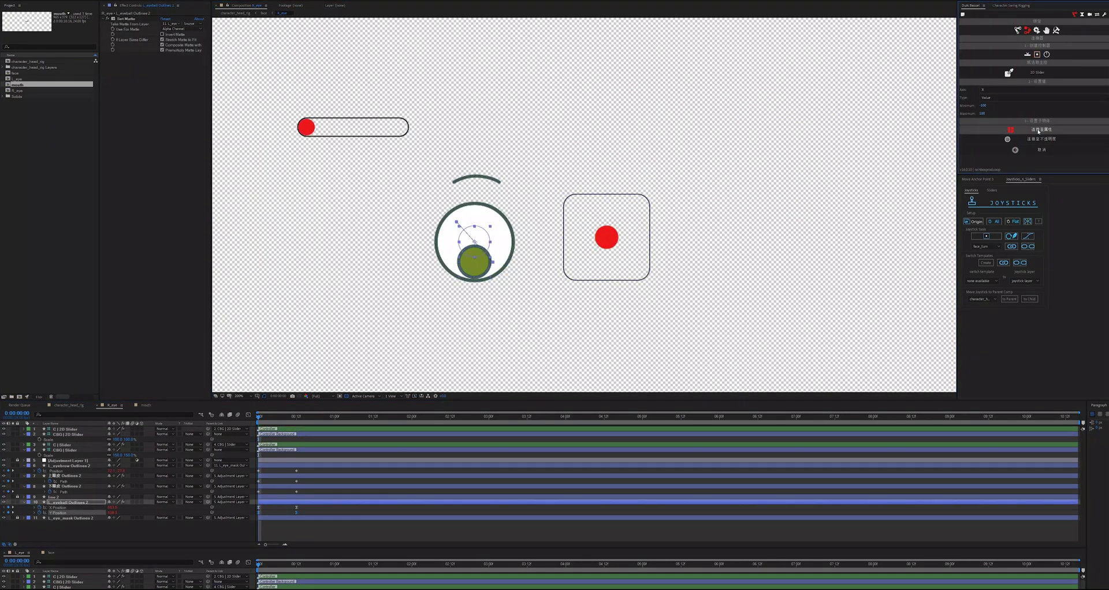
Step: Try to connect the eyeball's Y Position with the current axis setting, and undo the connection
drag(612, 230, 614, 194)
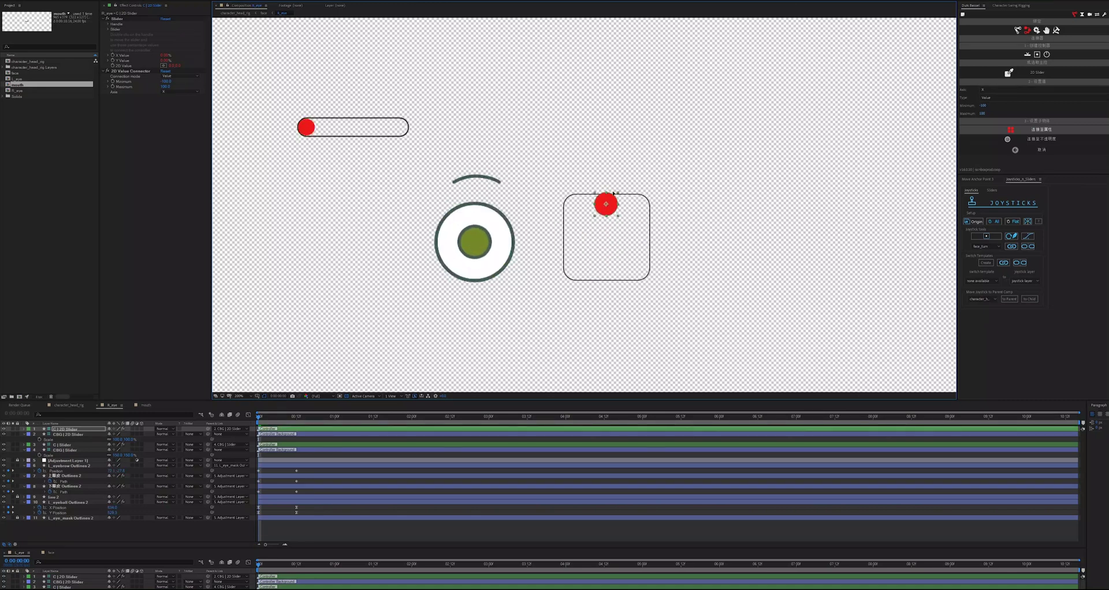
key(ctrl+z)
click(59, 513)
click(1038, 130)
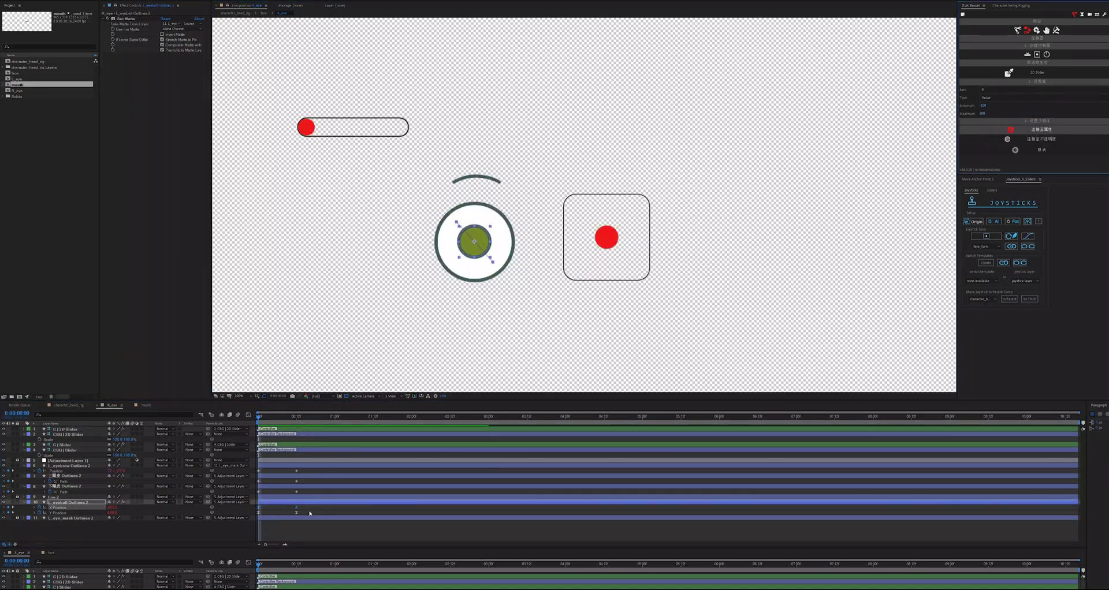
key(ctrl+z)
Step: Change the connector's axis to Y, connect the eyeball's Y Position to the 2D slider and try the handle
click(990, 90)
click(991, 105)
click(1039, 130)
drag(606, 245, 632, 237)
Step: Reset the 2D slider handle's Position to 0, 0
click(166, 81)
text(0)
key(Return)
text(100)
key(Tab)
key(p)
click(110, 434)
text(0)
key(Tab)
text(0)
key(Return)
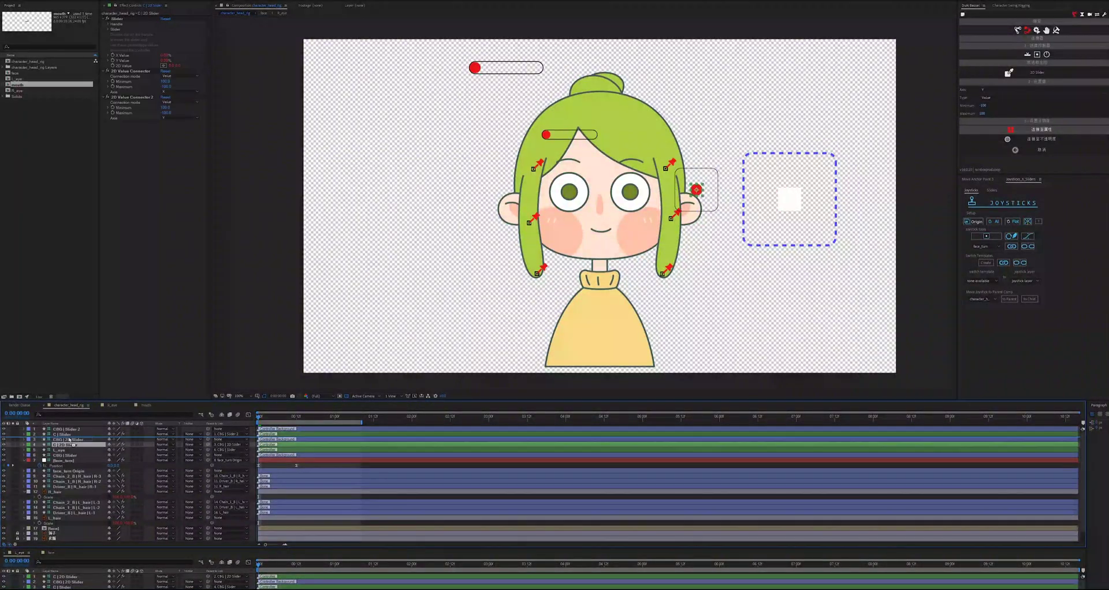
Step: Move the pasted slider handle above its background, and rename the handles R_eye 眨眼 for blinking and R_eye for the eyeball
drag(70, 440, 65, 428)
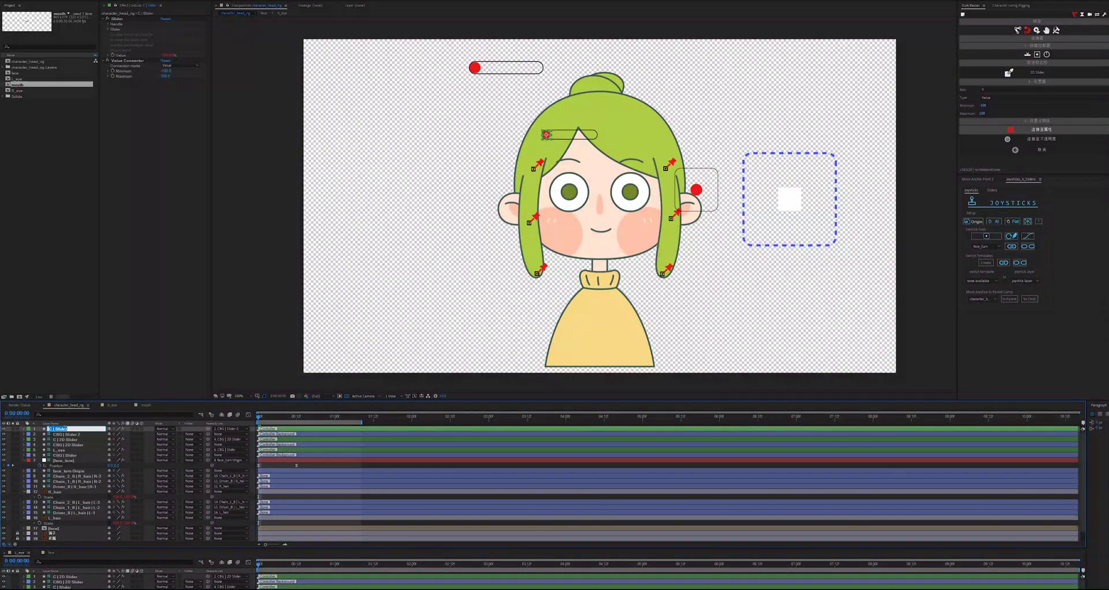
click(65, 440)
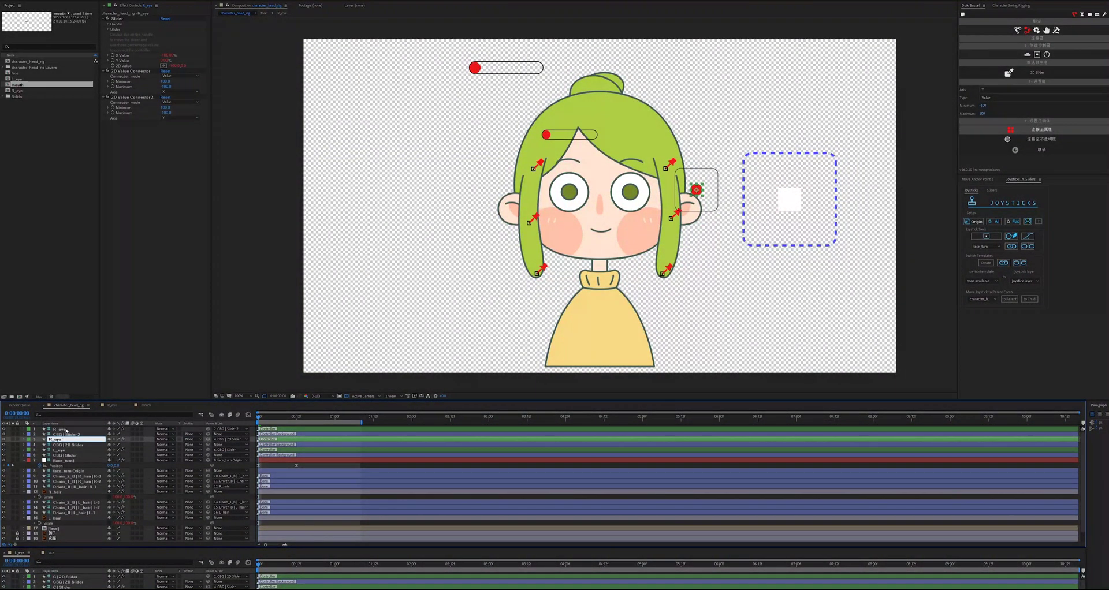
click(63, 429)
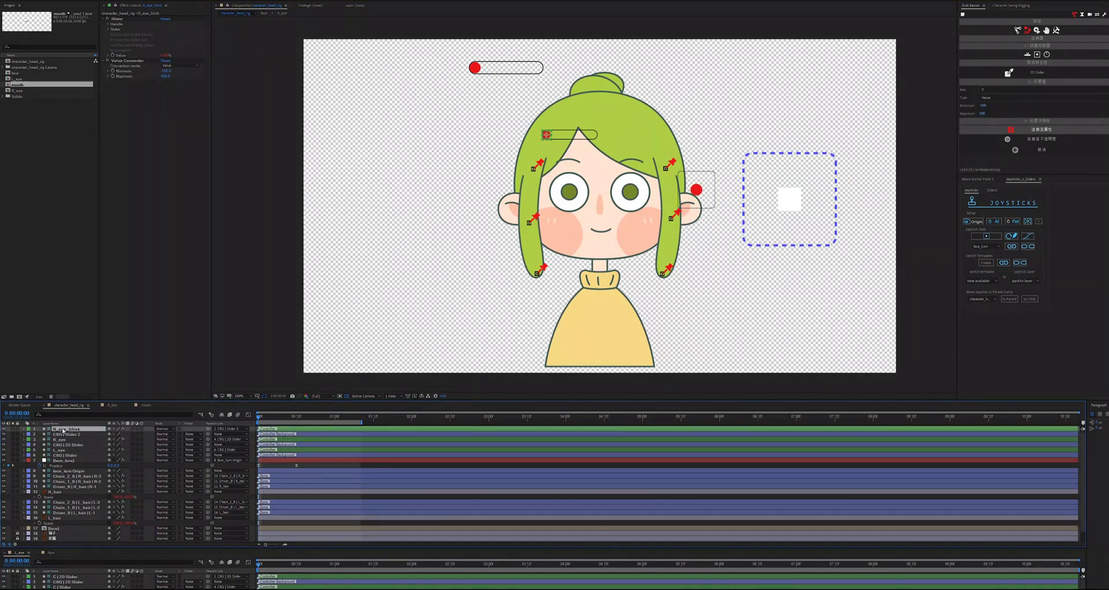
Step: Reveal the Position of both R_eye handles and dock the R_eye timeline with L_eye's
ctrl+click(60, 440)
key(p)
drag(112, 405, 109, 569)
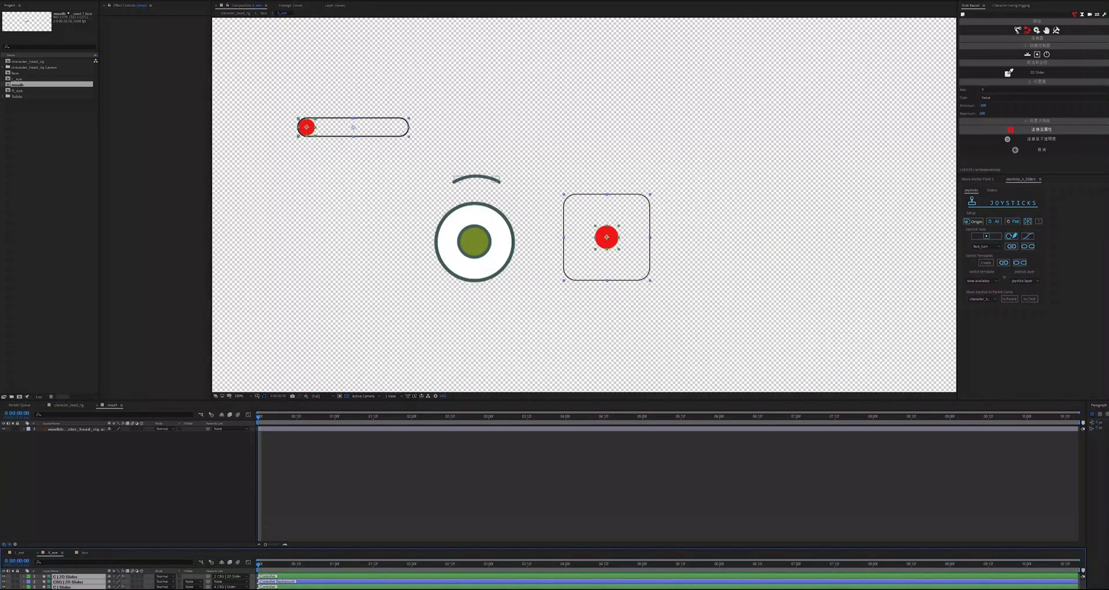
Step: Link the Position of R_eye's slider handles to the matching R_eye handles in character_head_rig
click(64, 588)
ctrl+click(69, 577)
key(p)
click(52, 582)
click(68, 406)
drag(212, 582, 57, 435)
Step: Move the right eye's blink slider and 2D slider off the face to the head's upper right
click(100, 456)
click(601, 130)
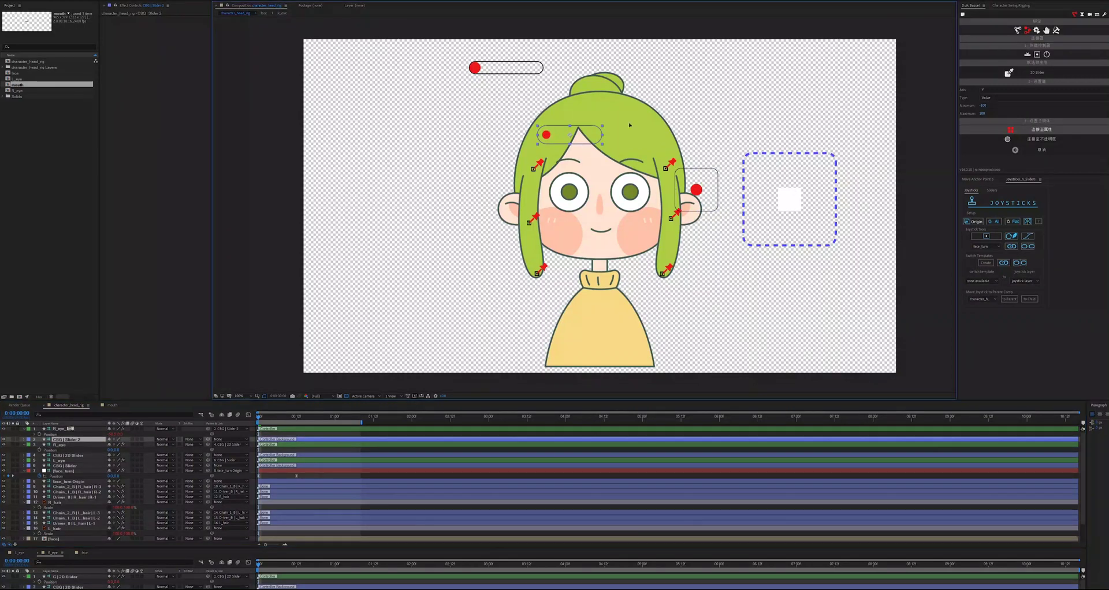
drag(717, 204, 775, 108)
Step: Set the R_eye 眨眼 handle's size to 200%, try the blink slider and save the project
click(660, 77)
click(164, 35)
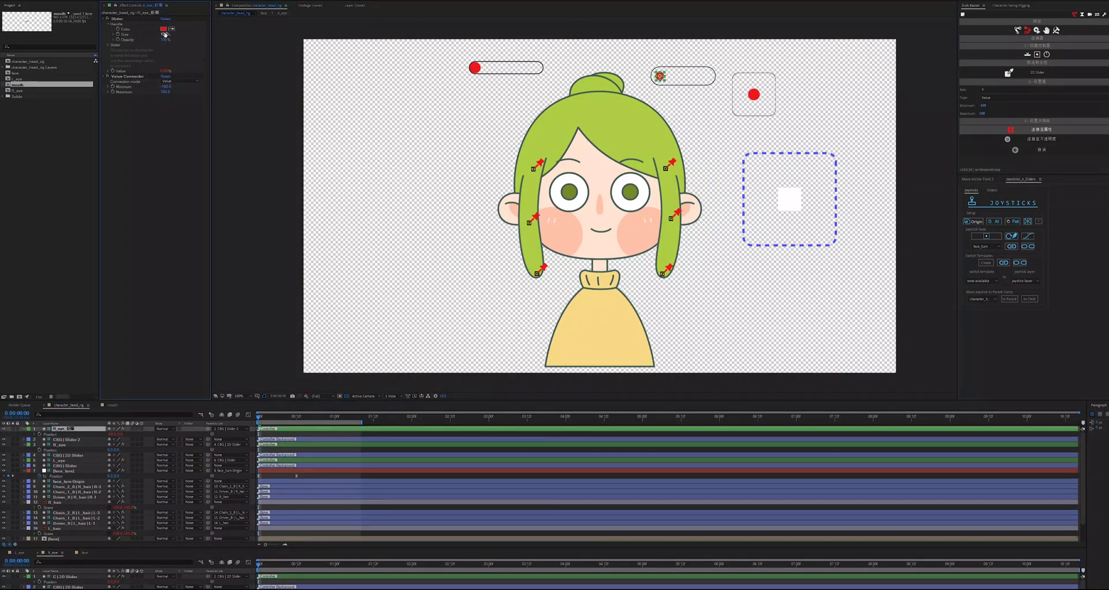
click(165, 34)
text(200)
key(Return)
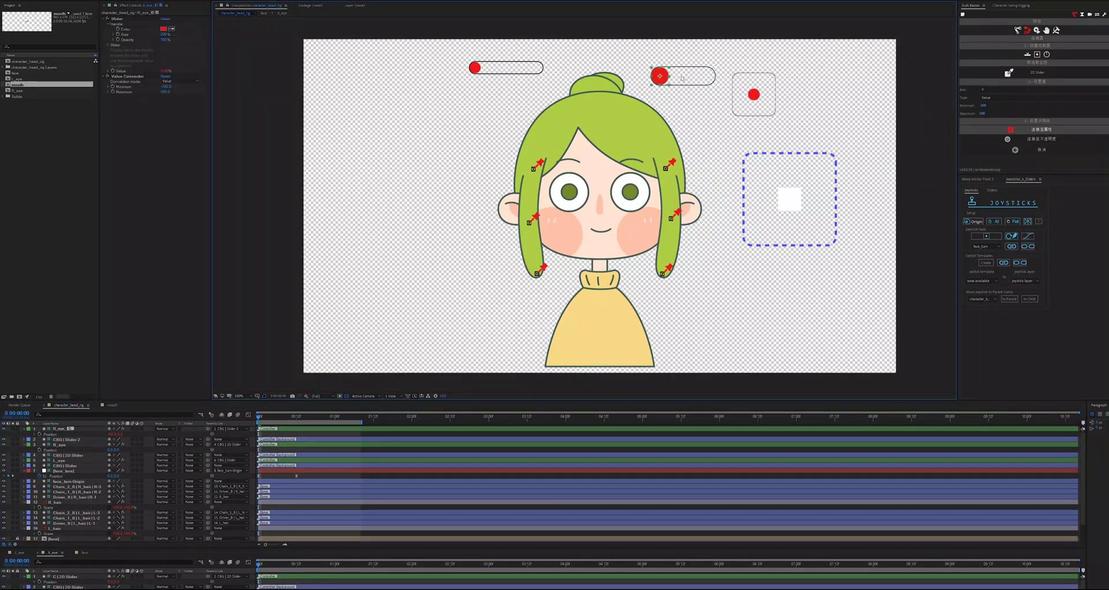
drag(712, 78, 651, 80)
key(ctrl+s)
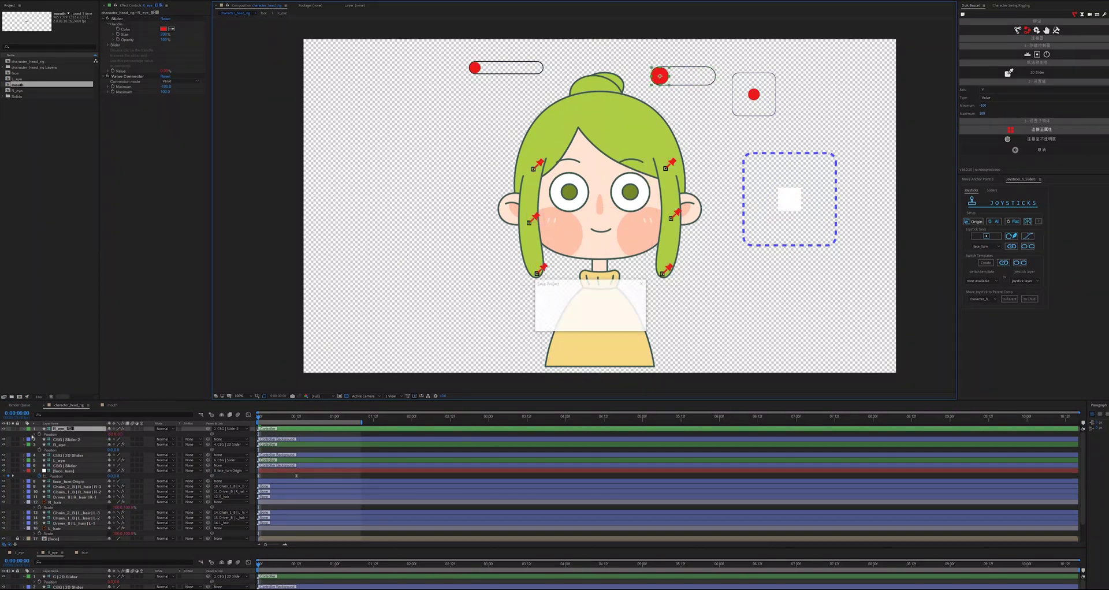
Step: Collapse the R_eye handles' properties and lock the slider background layers
click(23, 429)
click(24, 439)
click(67, 434)
ctrl+click(69, 445)
click(17, 435)
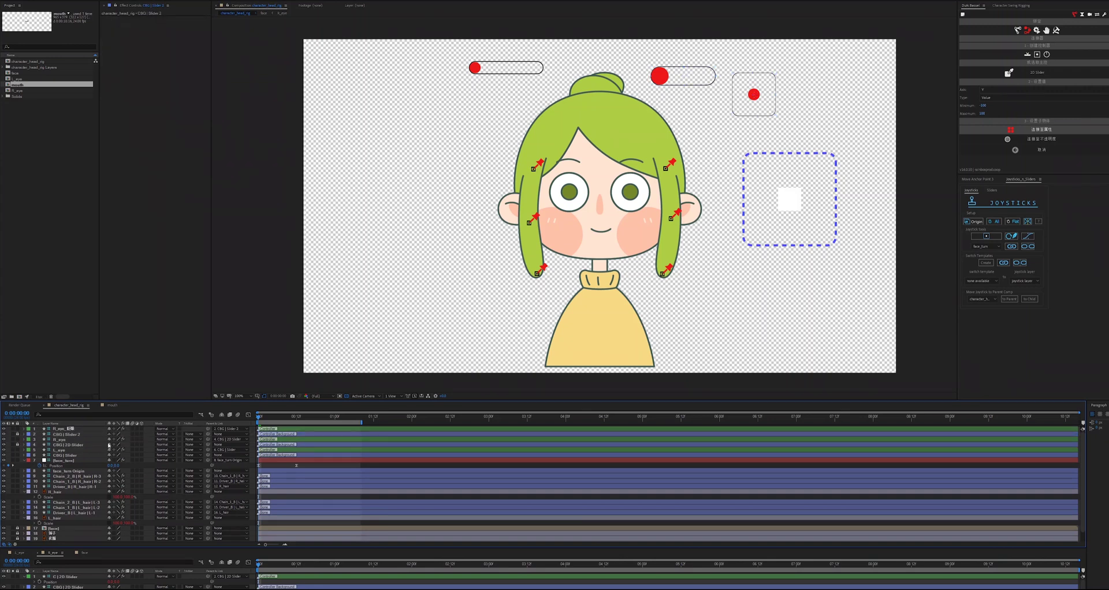
click(66, 456)
click(18, 455)
Step: Add 眨眼 to the name of the L_eye blink handle layer
click(67, 450)
key(Return)
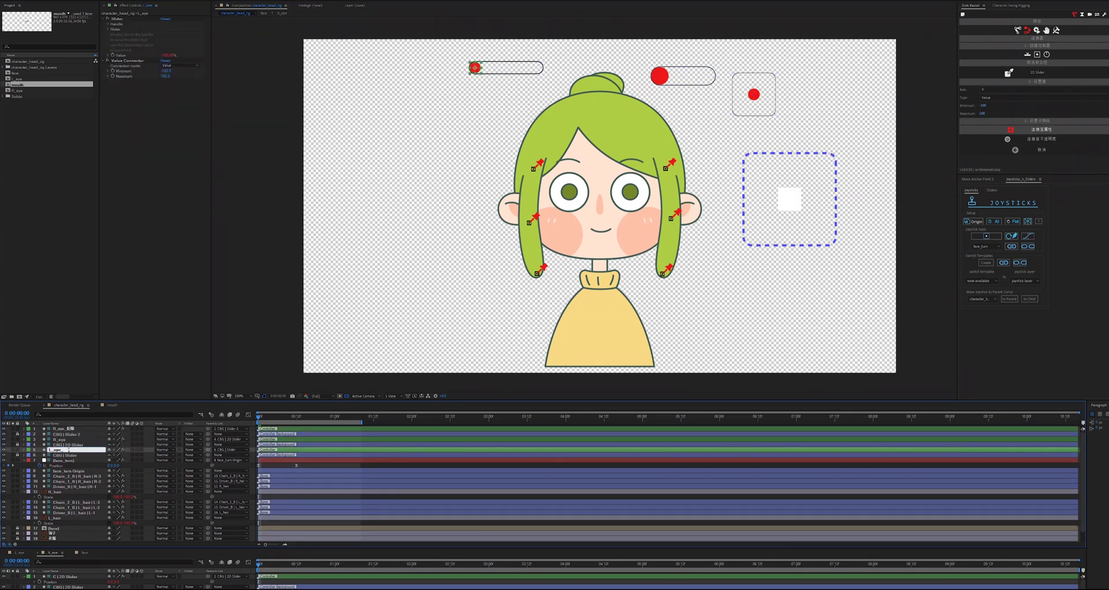
text(眨眼)
Step: Copy the 2D slider and its background from L_eye into character_head_rig, with the handle above the background
click(20, 553)
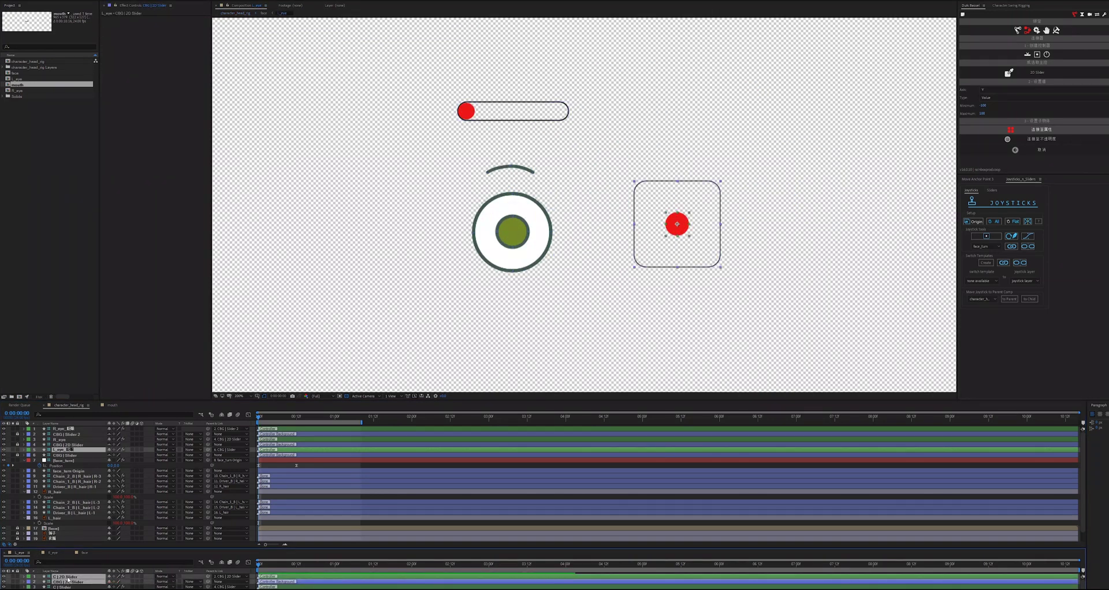
click(63, 428)
key(ctrl+v)
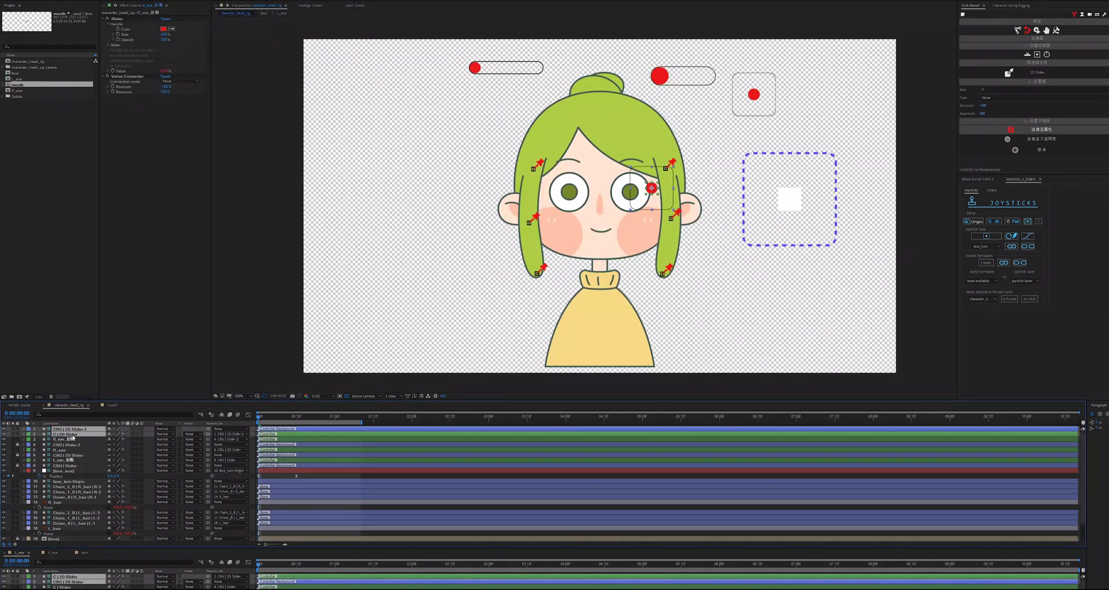
click(73, 435)
drag(73, 436, 71, 428)
Step: Move the pasted 2D slider to the upper left of the head and rename its handle L_eye
click(71, 434)
drag(662, 211, 477, 143)
click(65, 430)
key(Return)
key(Return)
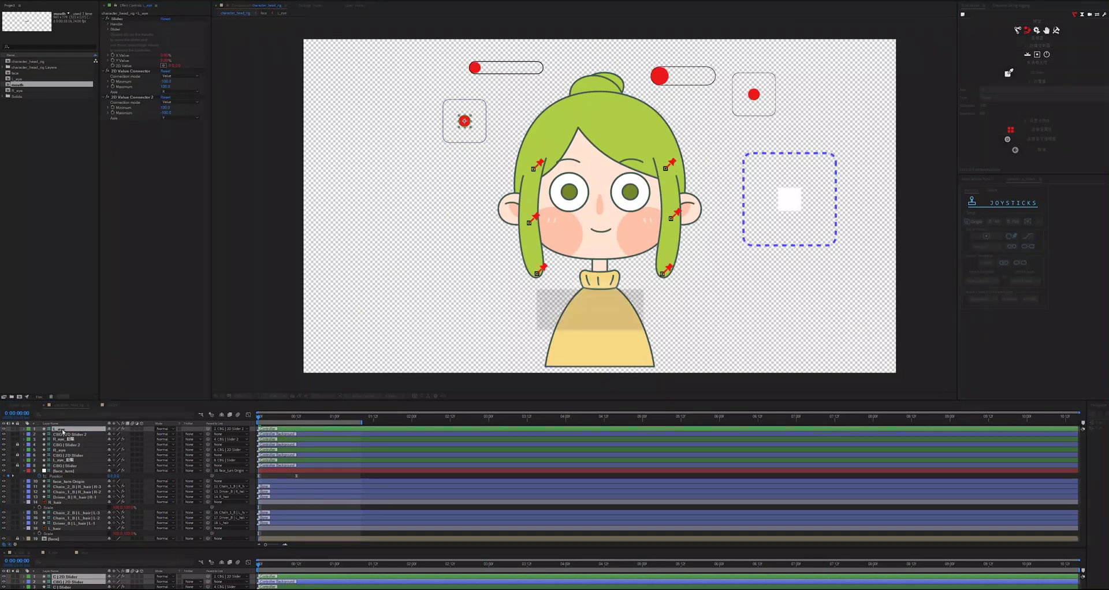
Step: Link the Position of L_eye's 2D slider handle to the L_eye handle in character_head_rig, and test the eyeball movement
key(p)
click(70, 577)
key(p)
drag(212, 582, 52, 434)
click(61, 430)
mouse_move(464, 119)
mouse_down()
mouse_move(460, 131)
mouse_move(457, 120)
mouse_up()
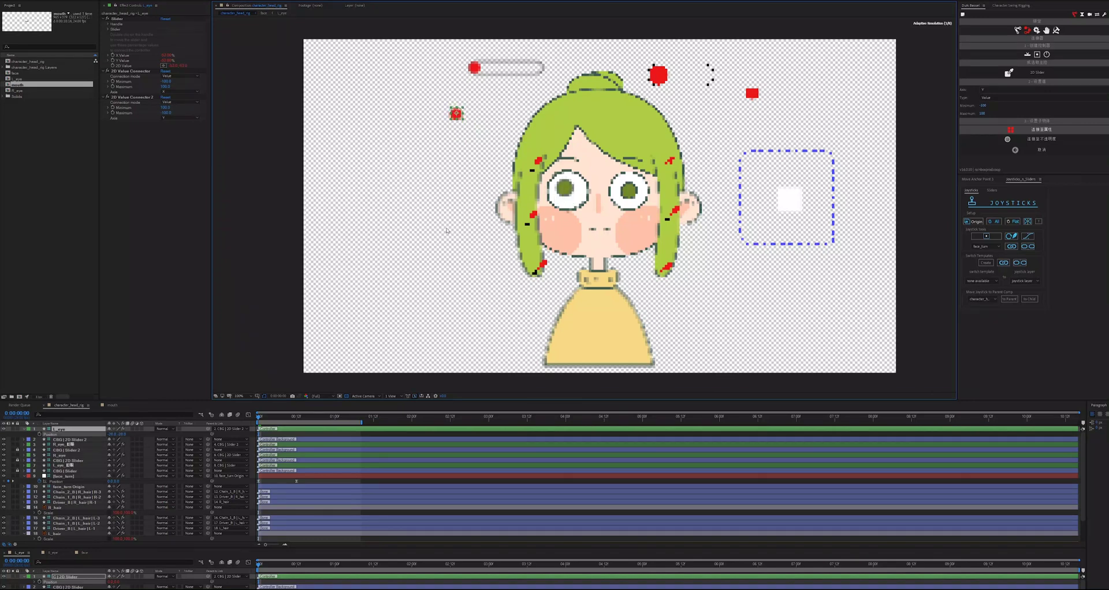
click(445, 239)
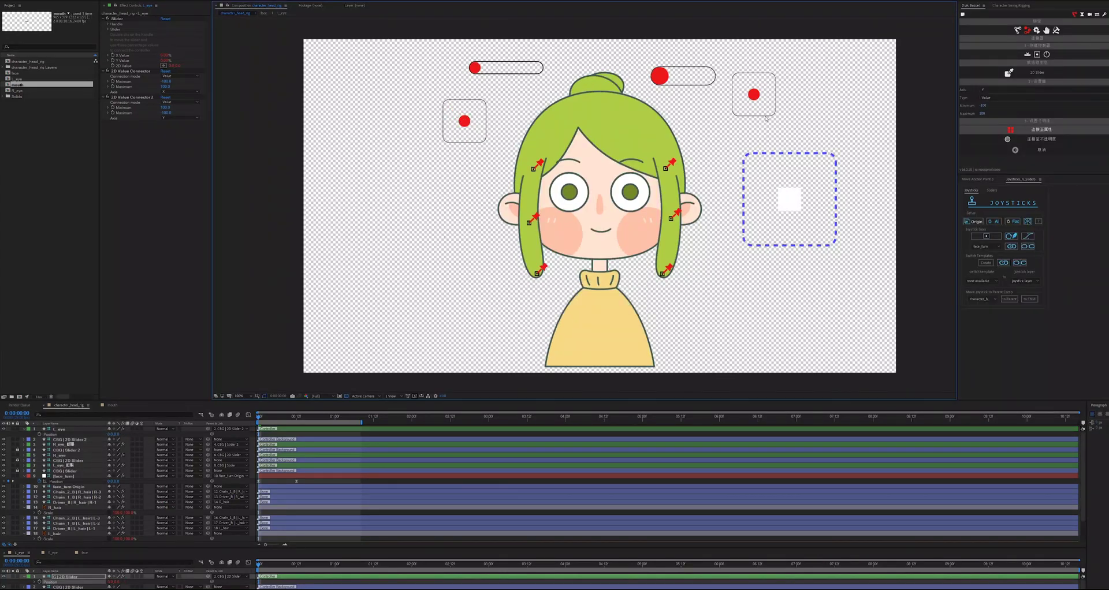
Step: Move the left eye's 2D slider slightly up and left, and close the docked eye timelines
click(468, 120)
drag(468, 121, 460, 99)
click(368, 236)
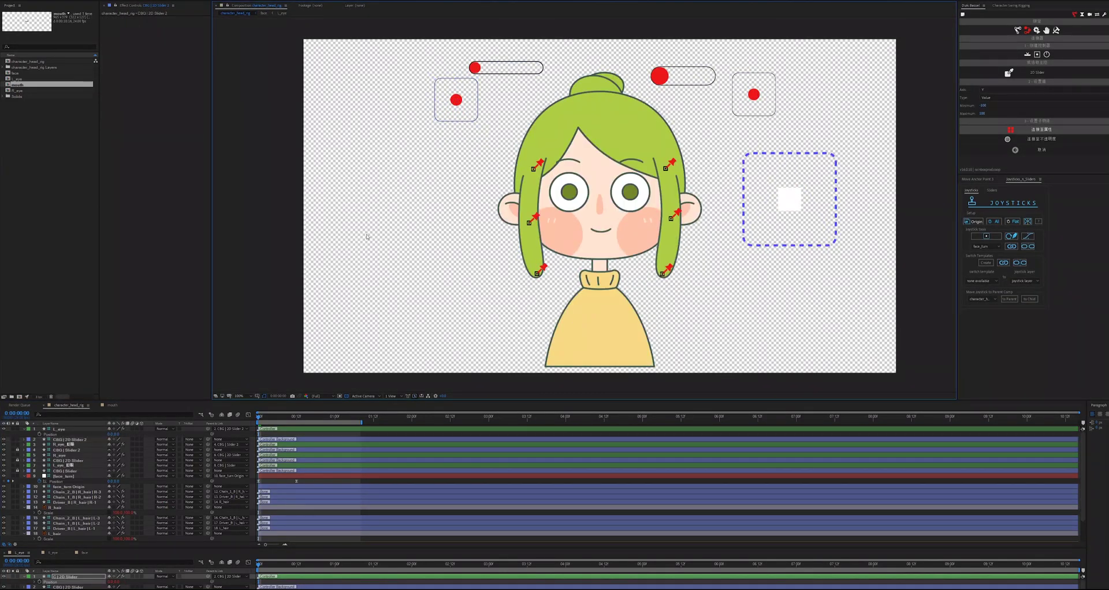
click(5, 553)
click(5, 553)
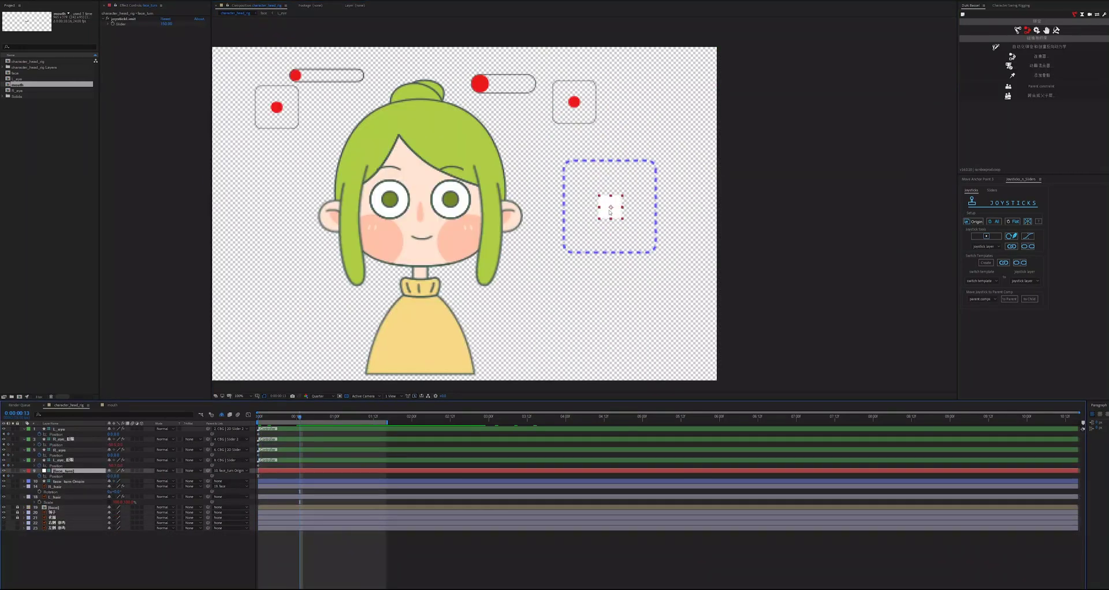
Step: Animate face_turn with Position keyframes from lower right to upper left, and extend the work area
drag(610, 212, 649, 223)
click(341, 417)
click(415, 417)
drag(387, 423, 444, 422)
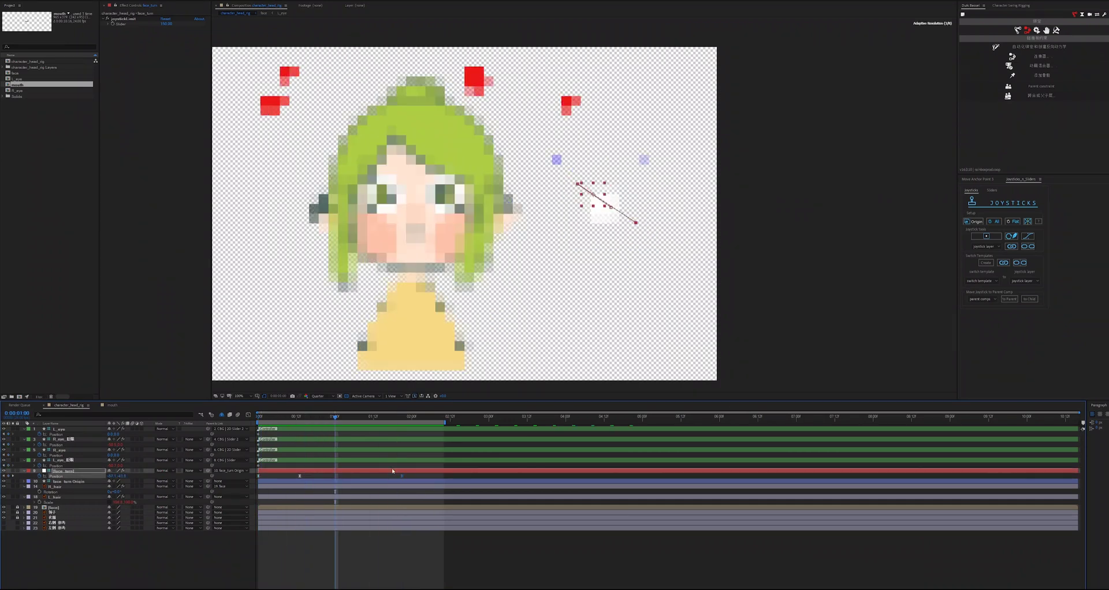
Step: Preview the head-turn animation
right_click(308, 481)
key(Escape)
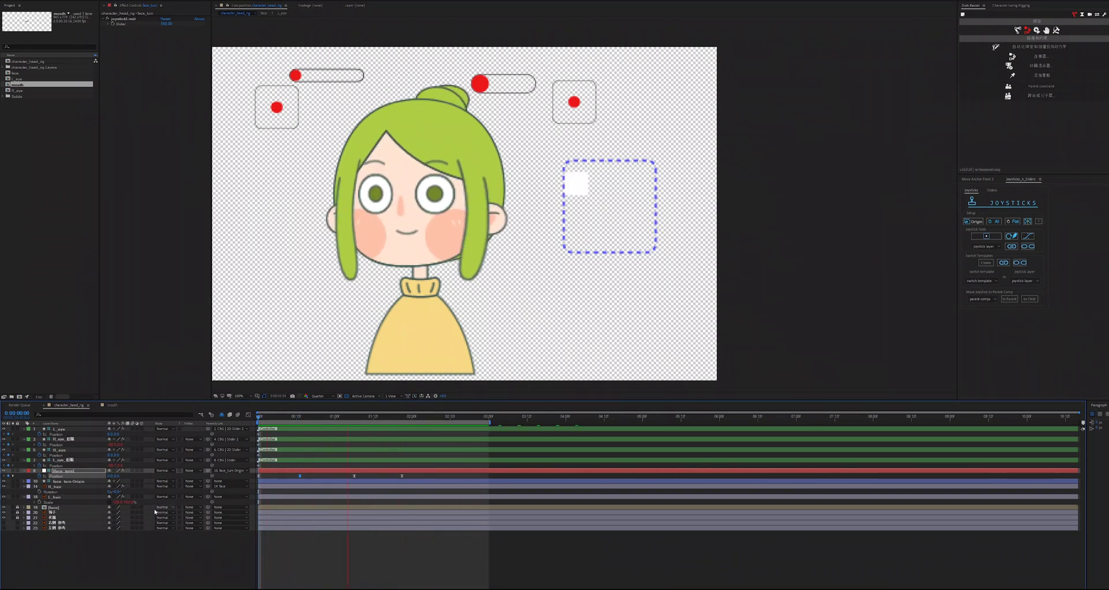
key(space)
Step: At 0:00:00:06, keyframe both eyes closed by moving both blink slider handles to the opposite end of their tracks
click(277, 417)
click(300, 81)
click(298, 80)
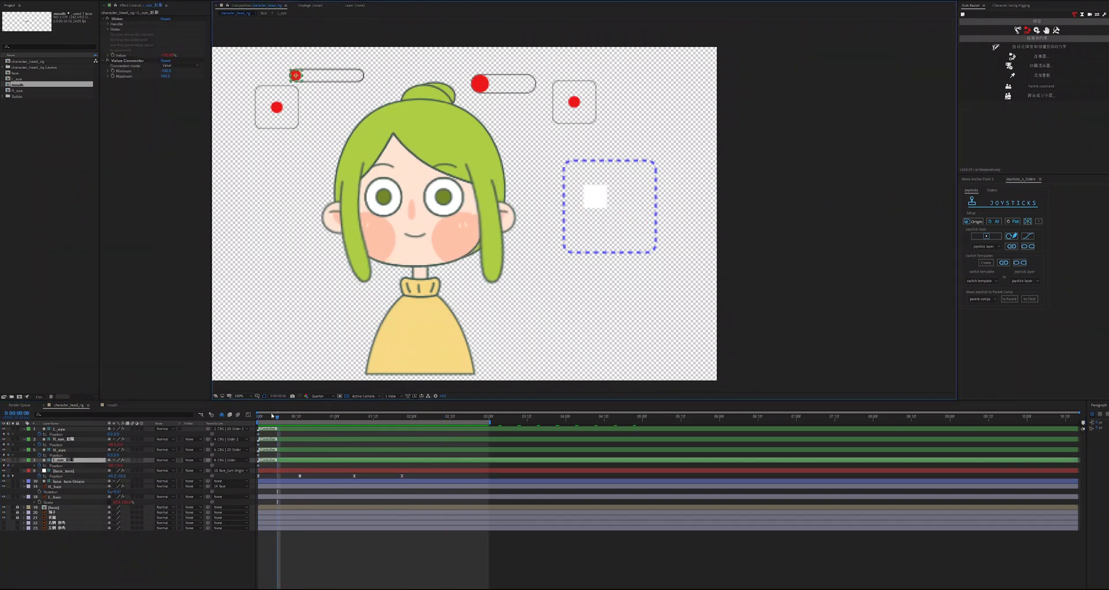
mouse_move(277, 419)
mouse_down()
mouse_move(258, 422)
mouse_move(297, 423)
mouse_move(278, 424)
mouse_up()
drag(296, 76, 436, 88)
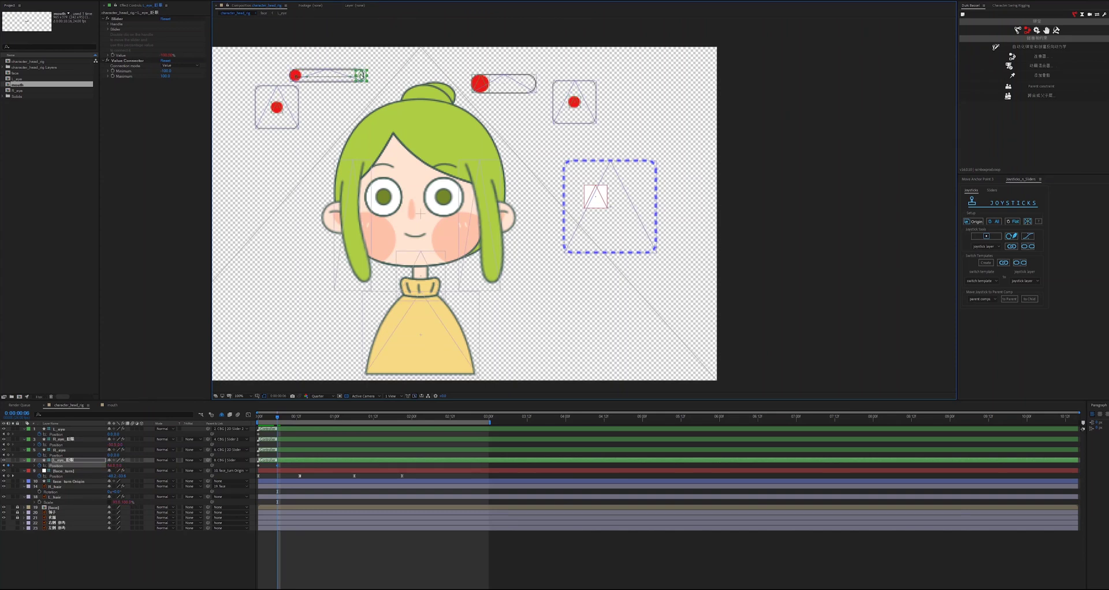
click(318, 396)
click(315, 410)
click(481, 83)
drag(530, 88, 532, 87)
Step: Copy both blink sliders' opening Position keyframes to 0:00:00:12 so the eyes reopen
click(297, 417)
click(259, 446)
key(ctrl+c)
key(ctrl+v)
click(258, 467)
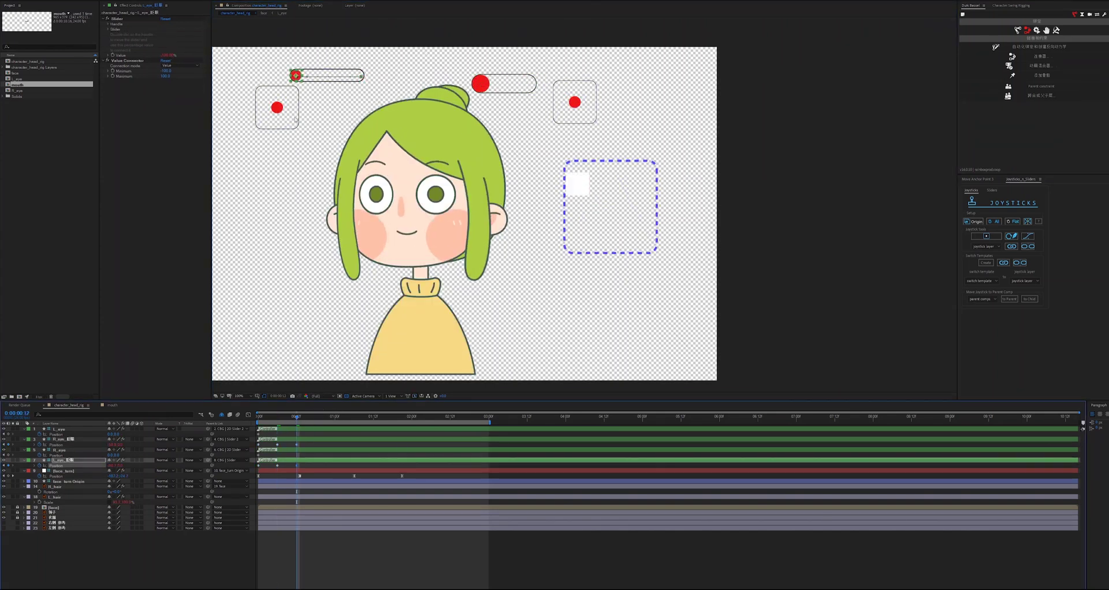
Step: Keyframe both eyeball handles at the left edge of their 2D sliders at 0:00:00:12, and preview the animation
drag(277, 107, 261, 94)
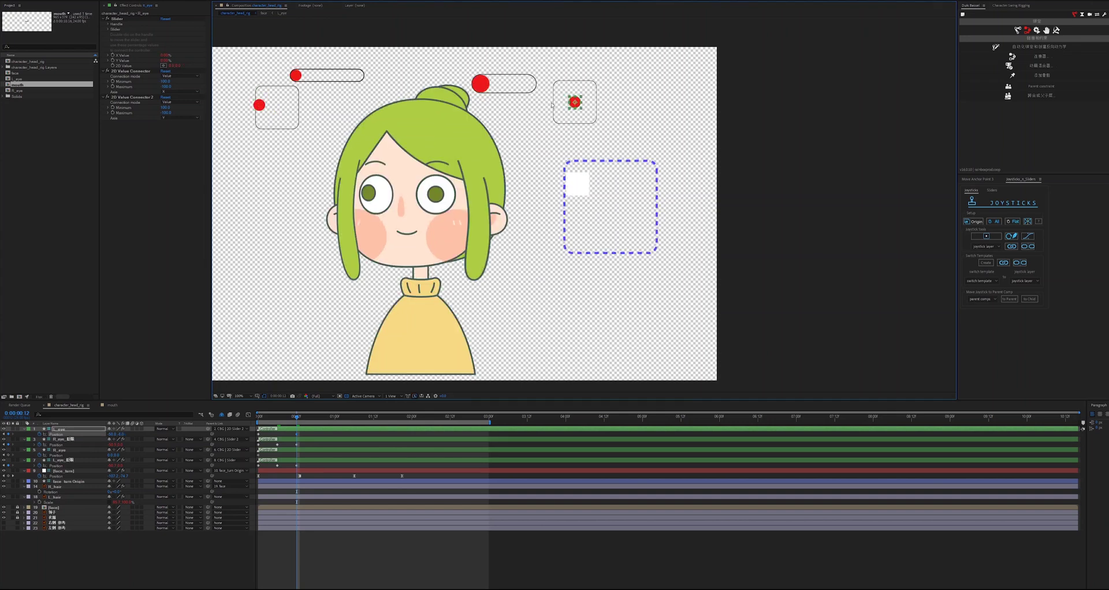
drag(574, 101, 555, 102)
click(259, 417)
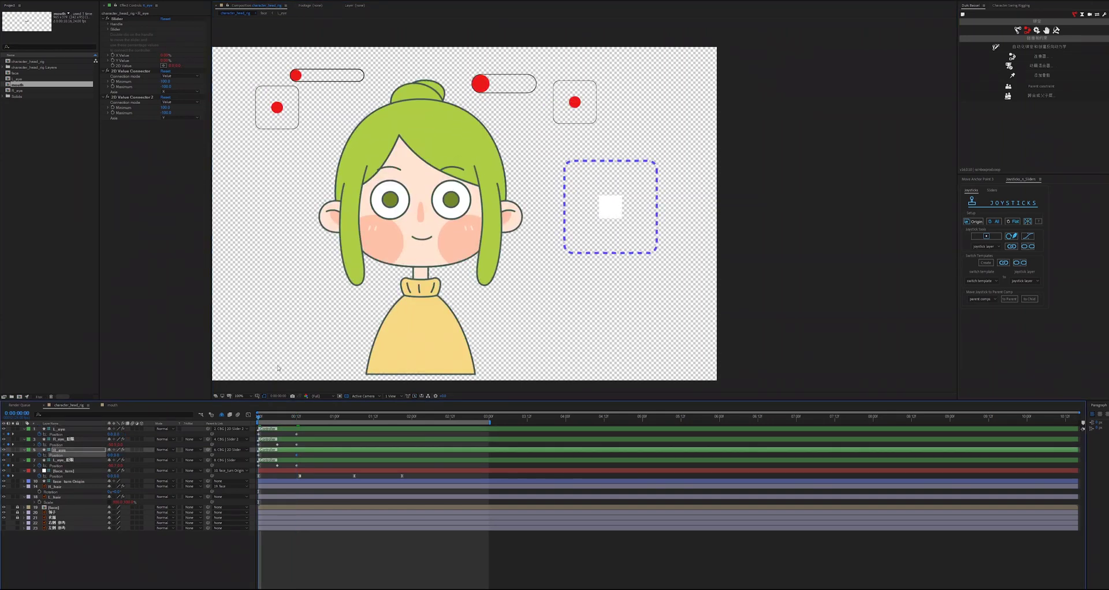
key(space)
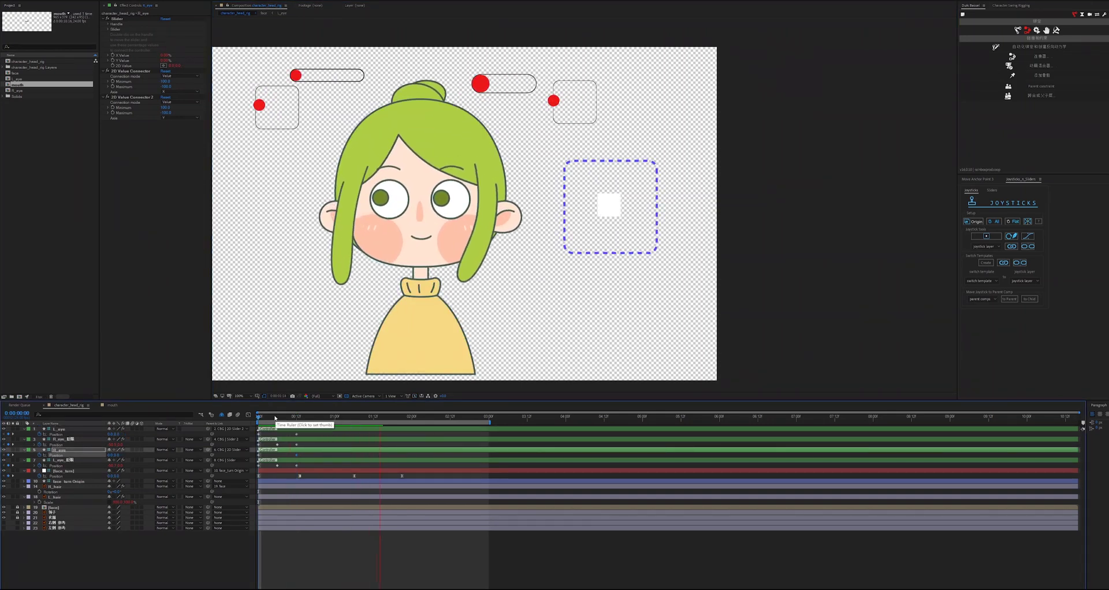
key(space)
Step: Copy the R_eye controller's 0:00:00:12 Position keyframe to 0:00:01:06 to hold the gaze
click(553, 101)
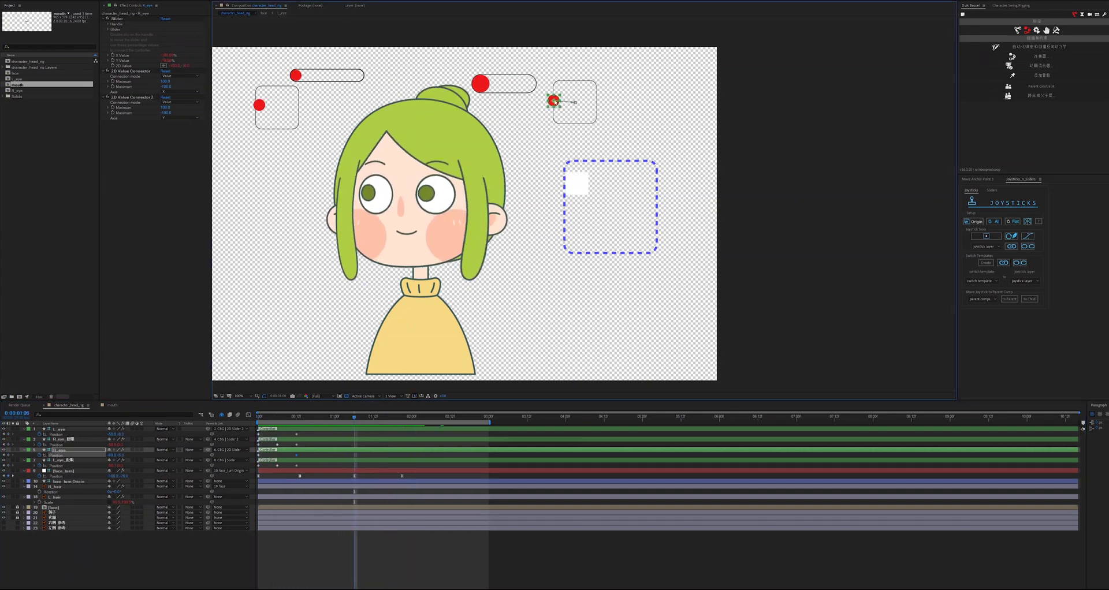
click(296, 456)
key(ctrl+c)
key(ctrl+v)
Step: Keyframe both eyeball handles toward the lower right at the last face_turn keyframe, hold L_eye's gaze at 0:00:01:06, and preview
click(402, 417)
drag(554, 101, 588, 111)
drag(259, 107, 296, 126)
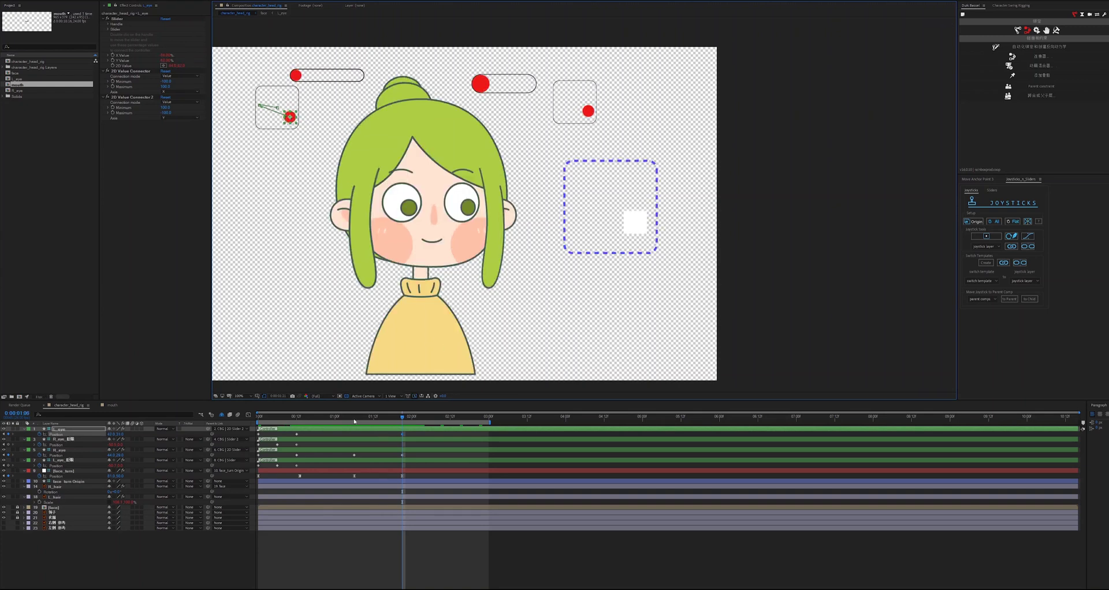
key(j)
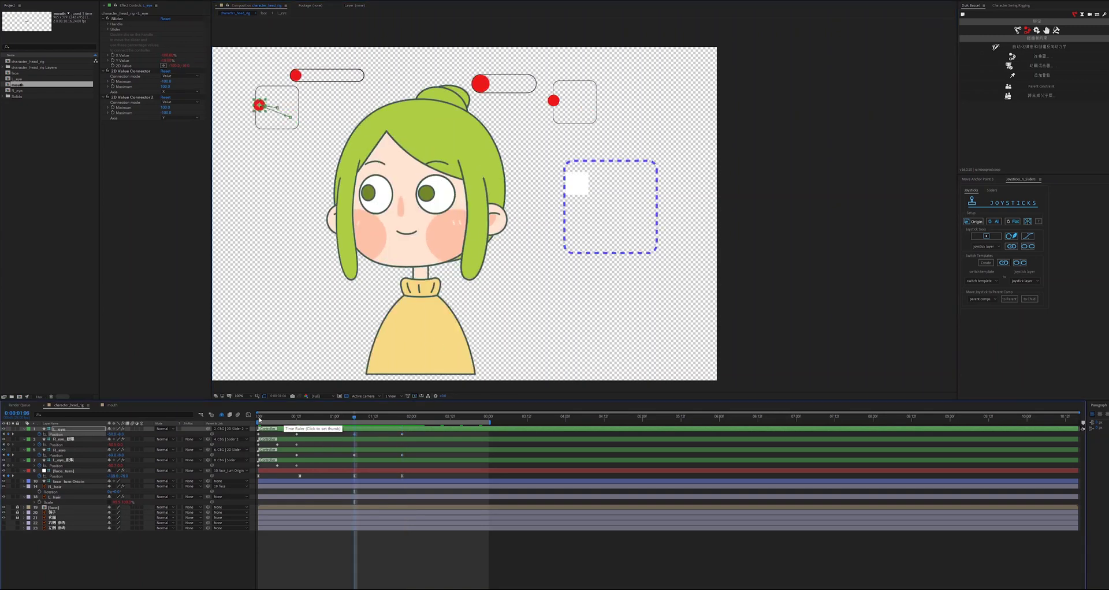
click(259, 420)
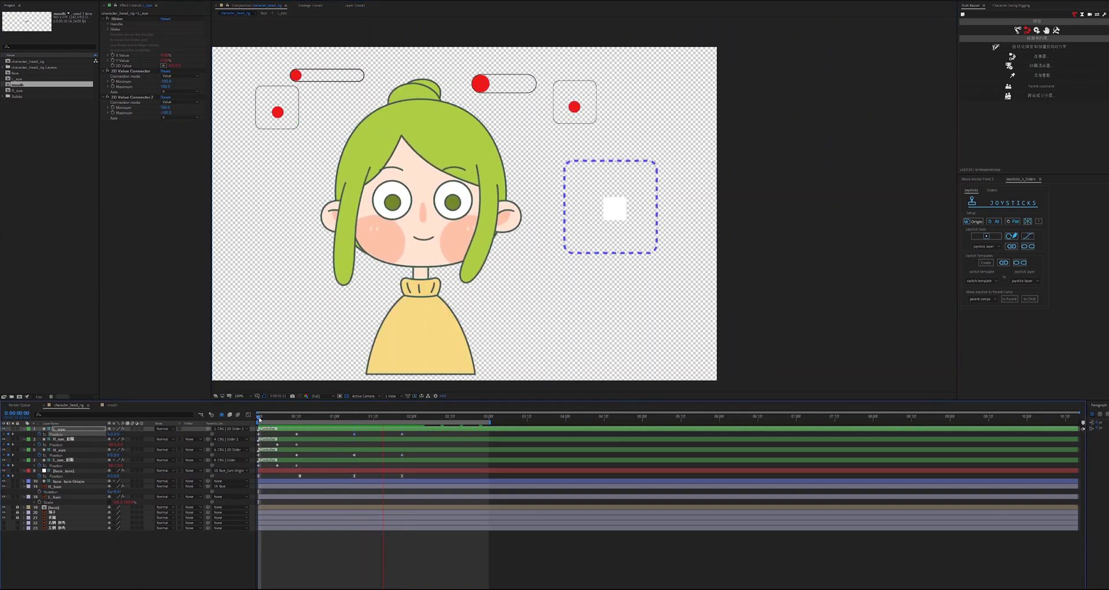
Step: Ease all Position keyframes of the four eye and blink controllers, and preview the animation
drag(420, 436, 258, 470)
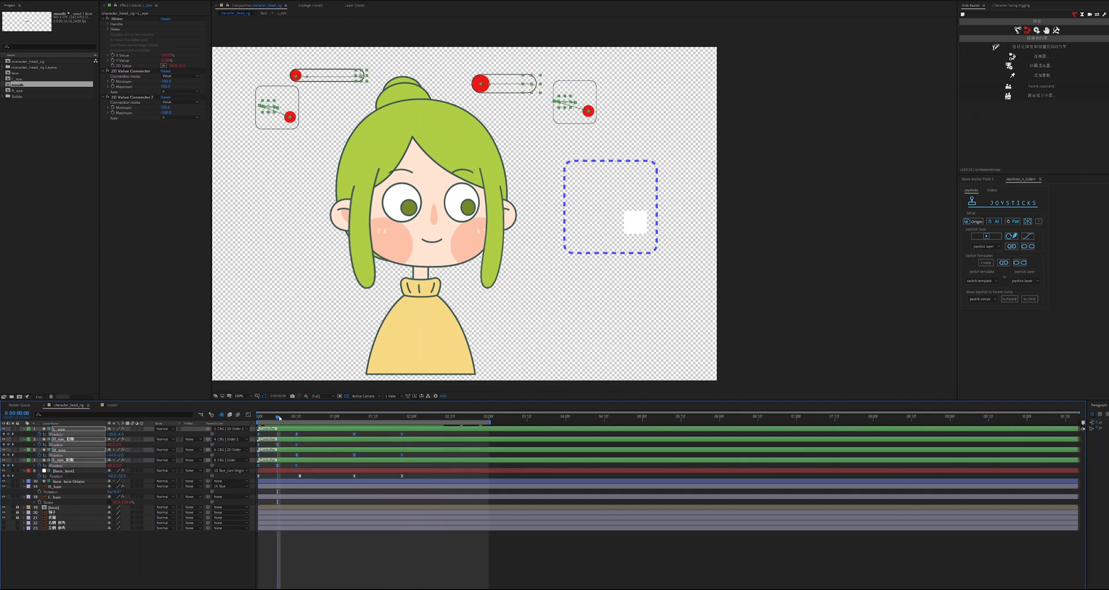
drag(280, 419, 258, 418)
key(space)
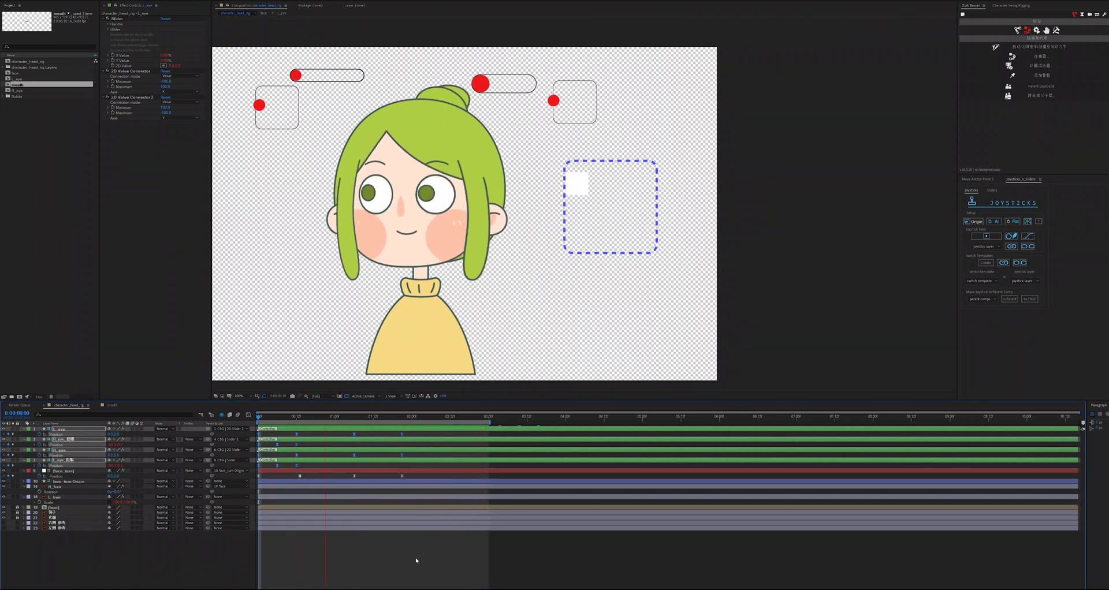
key(space)
Step: Open the L_eye composition and give the upper and lower eyelid outline layers the Red label
click(57, 509)
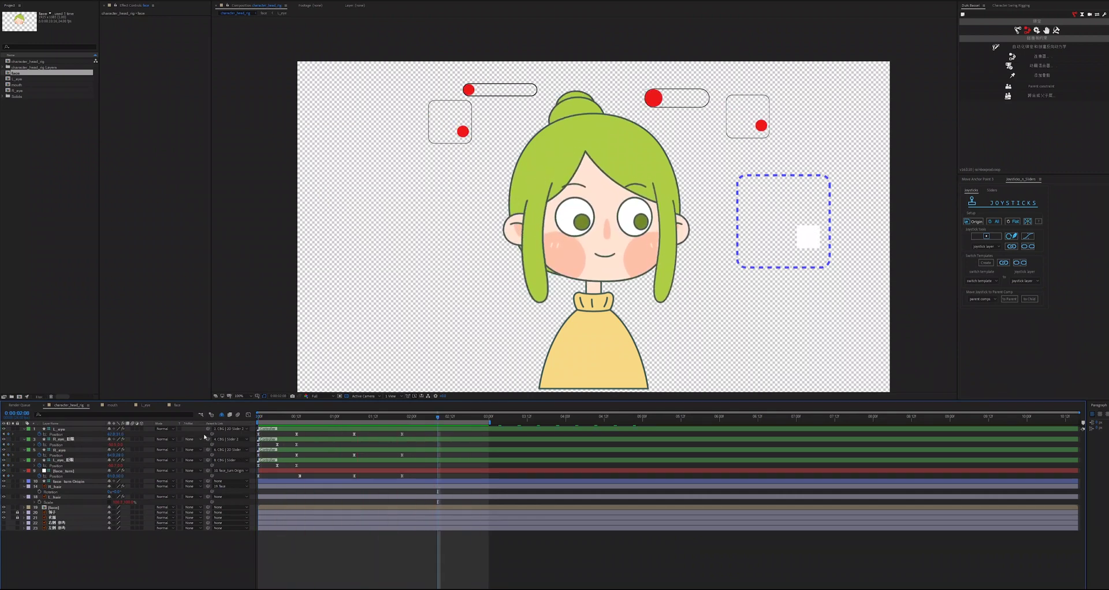
click(146, 406)
click(64, 460)
shift+click(65, 455)
click(28, 455)
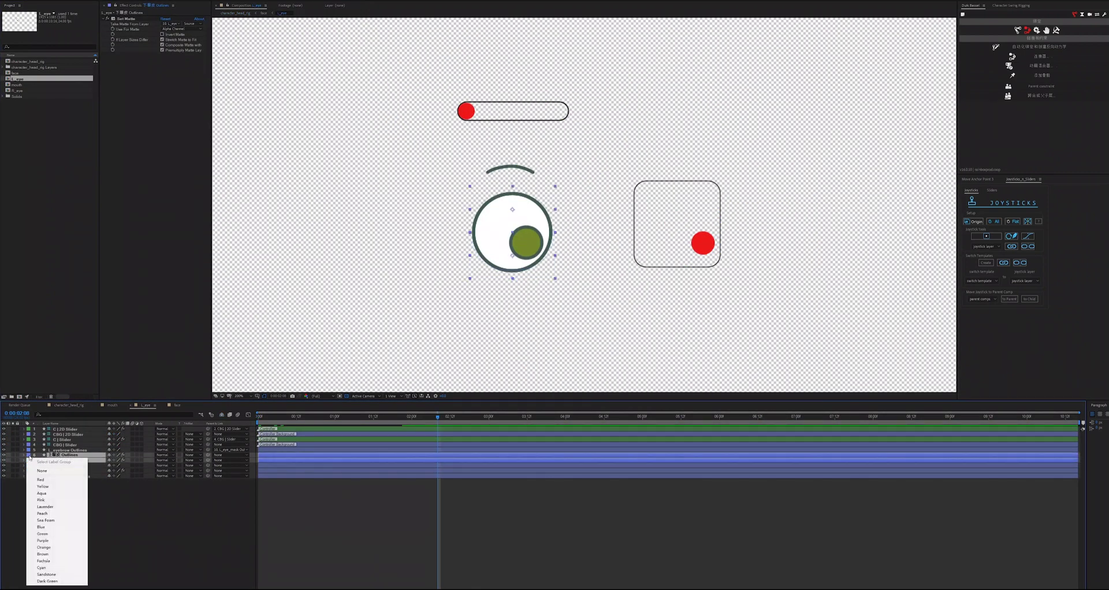
click(44, 476)
Step: Show the left eye half closed, duplicate L_eye_mask Outlines twice and give both copies the Peach label
click(71, 477)
key(space)
click(268, 417)
click(124, 528)
scroll(508, 260, up, 1)
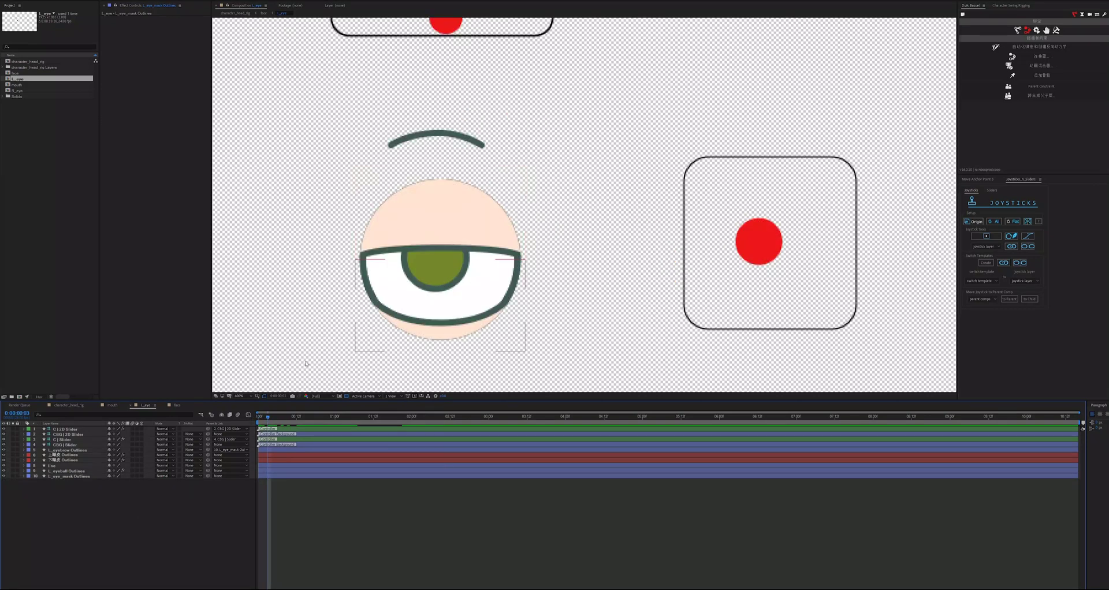
click(69, 477)
key(ctrl+d)
key(ctrl+d)
shift+click(67, 481)
click(28, 481)
click(48, 533)
click(55, 517)
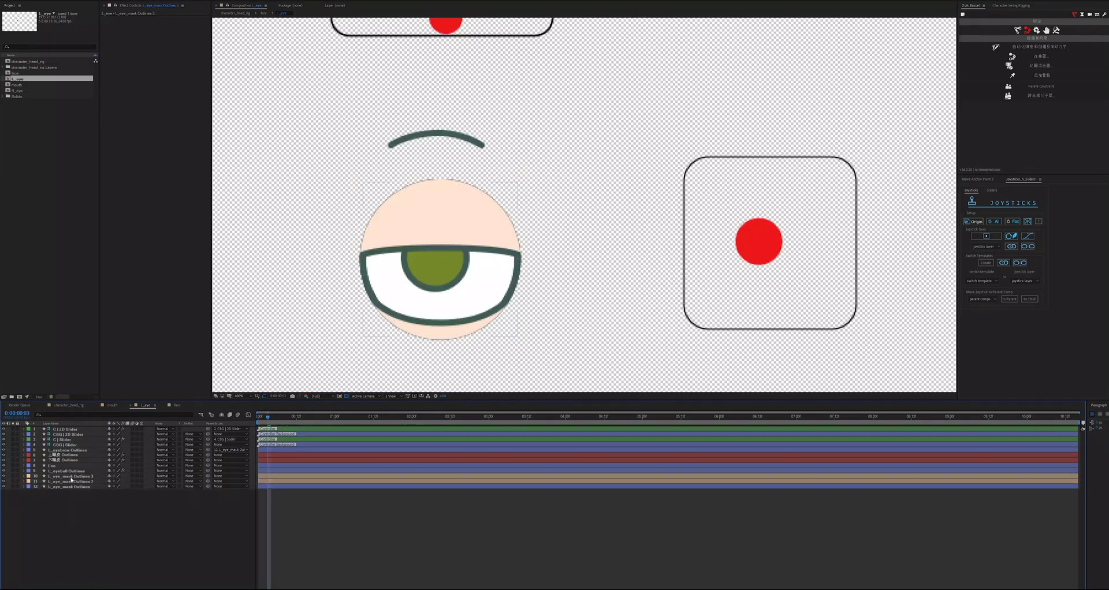
Step: Place one eye mask copy directly above the left eye's lower eyelid layer and use it as that layer's Alpha Matte
drag(69, 476, 70, 458)
click(69, 466)
click(189, 466)
click(199, 473)
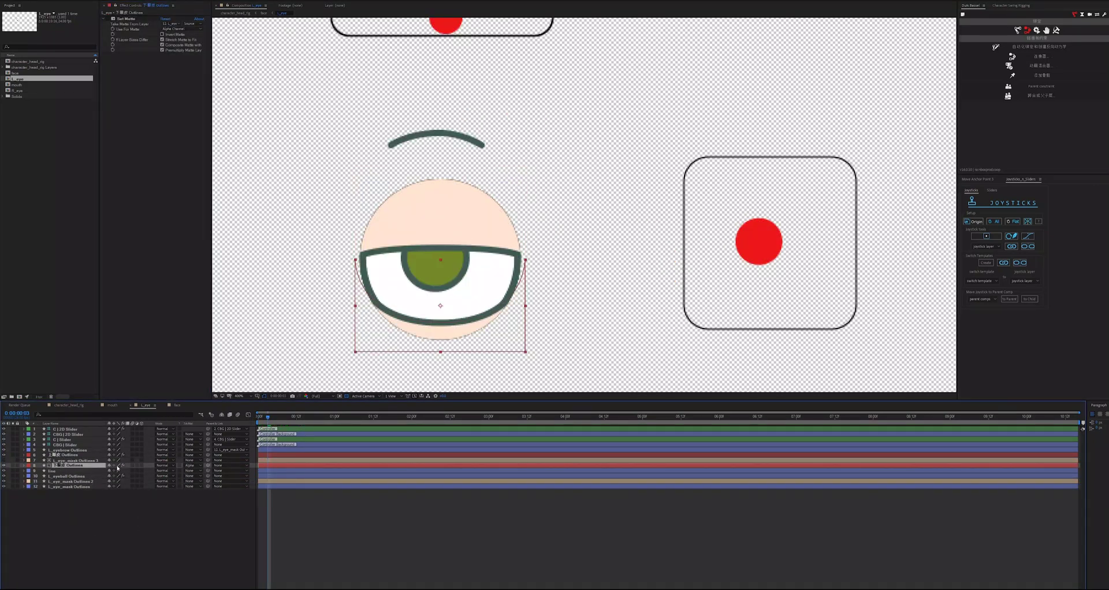
click(145, 532)
Step: Use the other mask copy as Alpha Matte for the left eye's upper eyelid, and check the face in character_head_rig
drag(76, 482, 74, 454)
click(72, 460)
click(190, 461)
click(199, 468)
click(125, 56)
scroll(398, 249, down, 1)
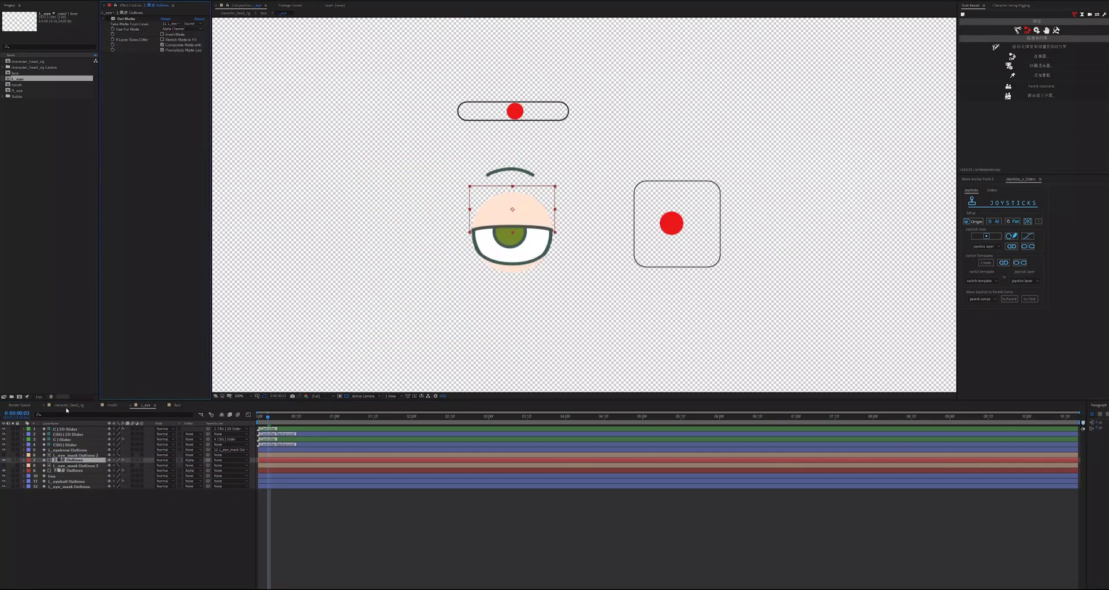
click(69, 405)
scroll(590, 211, up, 1)
Step: In the R_eye composition, duplicate the eye mask layer above the lower eyelid and use it as that layer's Alpha Matte
double_click(17, 91)
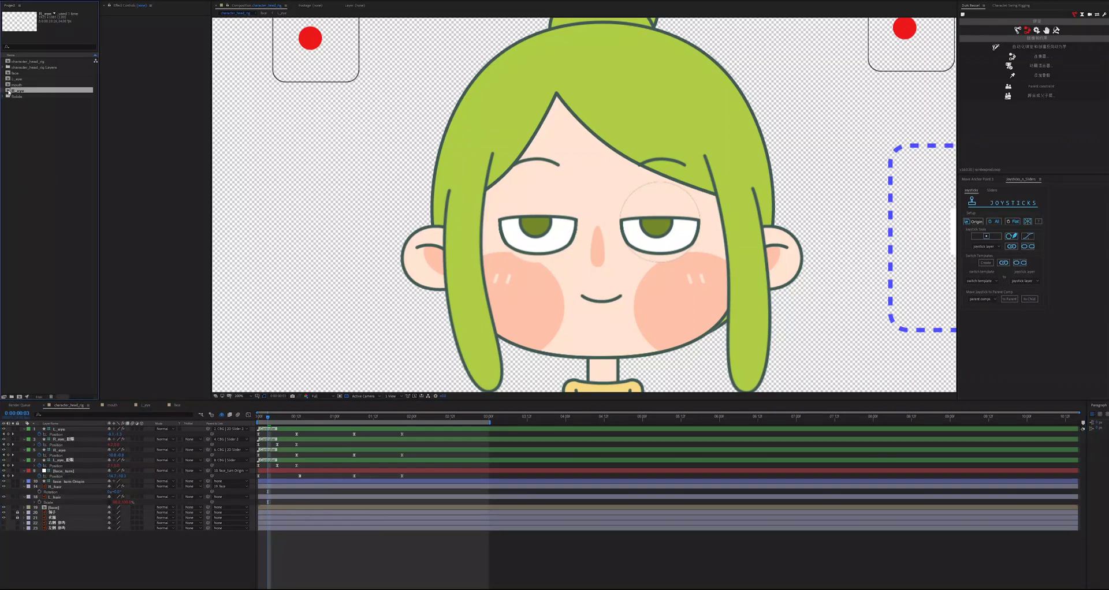
click(70, 517)
key(ctrl+d)
drag(71, 518, 71, 484)
click(73, 492)
click(190, 492)
click(201, 504)
Step: Duplicate the R_eye mask above the upper eyelid as its Alpha Matte, and preview the animation in character_head_rig
click(69, 523)
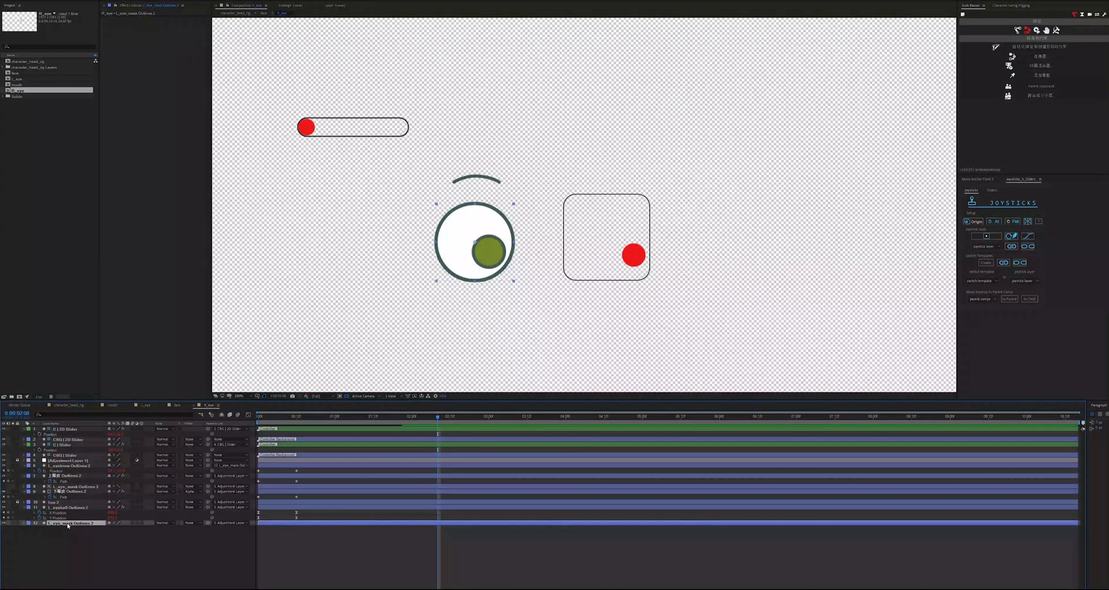
key(ctrl+d)
drag(69, 523, 69, 473)
click(72, 481)
click(190, 481)
click(201, 495)
click(107, 477)
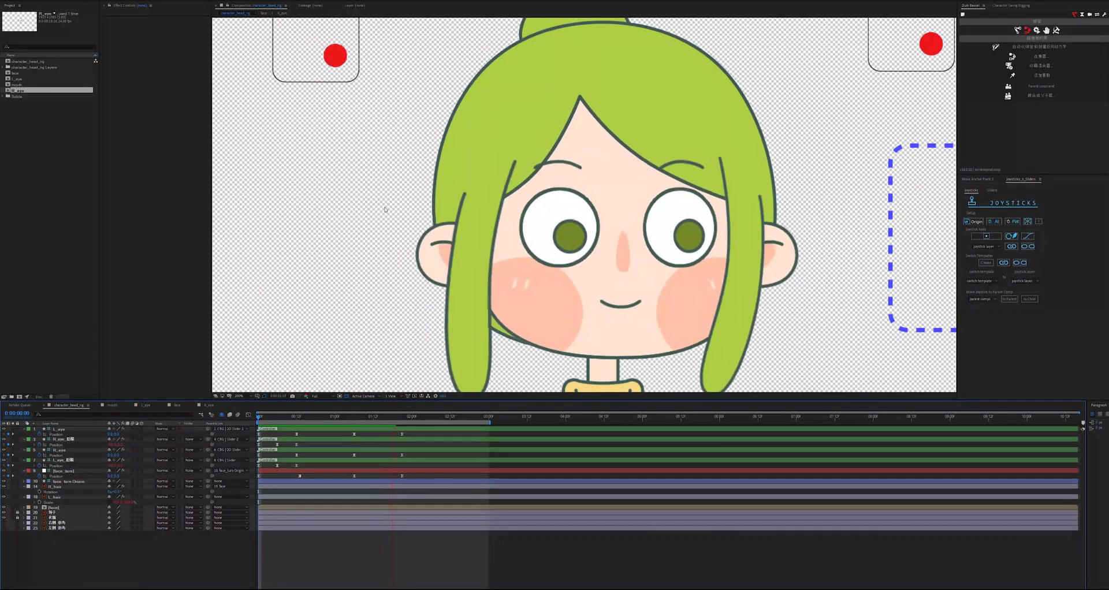
scroll(385, 209, down, 2)
scroll(385, 209, up, 1)
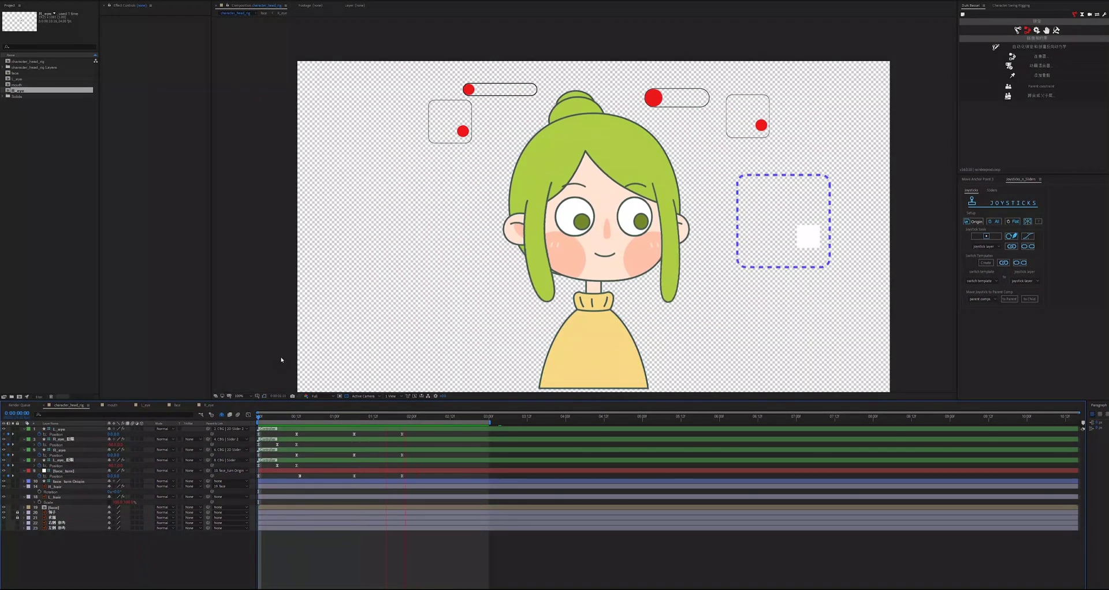